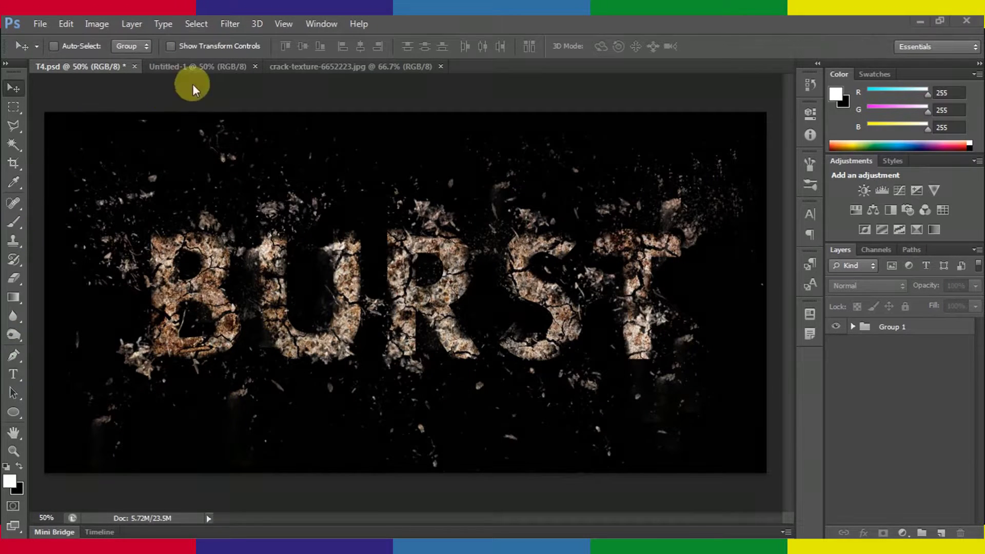
# - In the Untitled-1 document, convert the locked Background into a regular layer and fill it with black
pyautogui.click(199, 66)
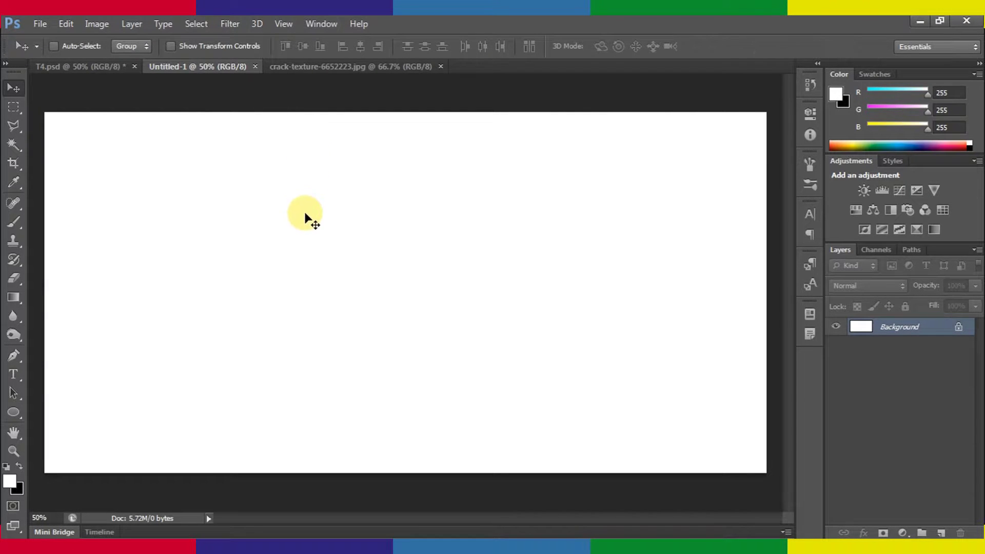
pyautogui.click(99, 65)
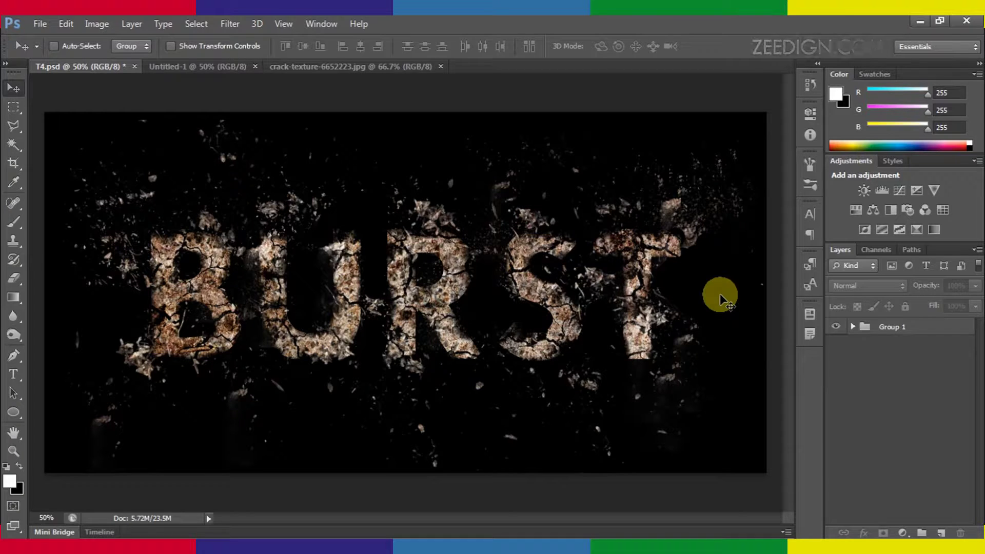
pyautogui.click(185, 66)
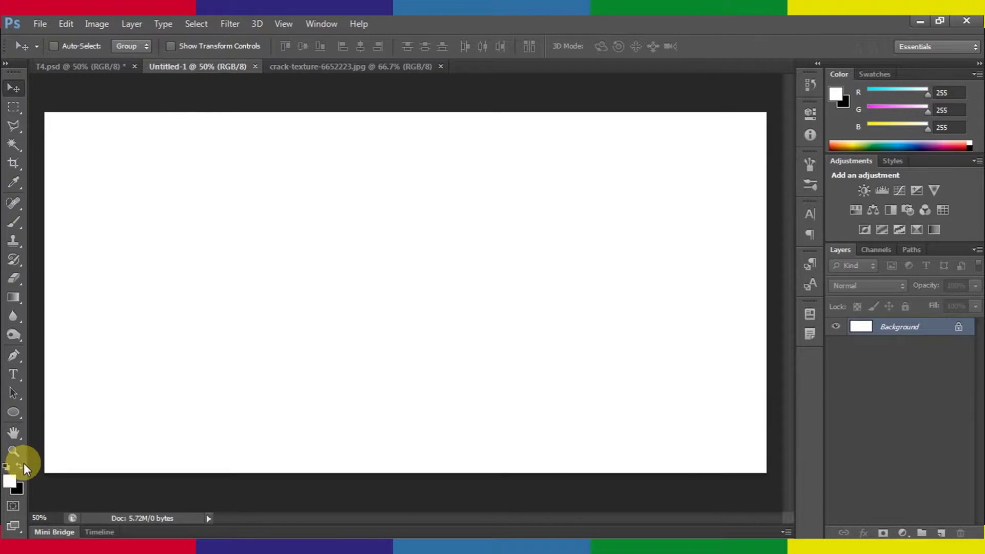
pyautogui.doubleClick(887, 334)
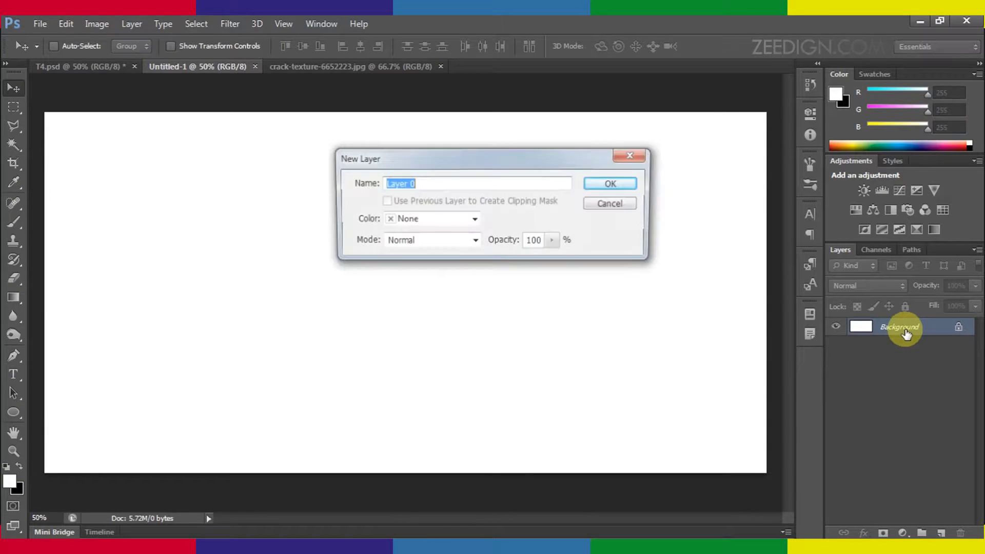
pyautogui.click(614, 188)
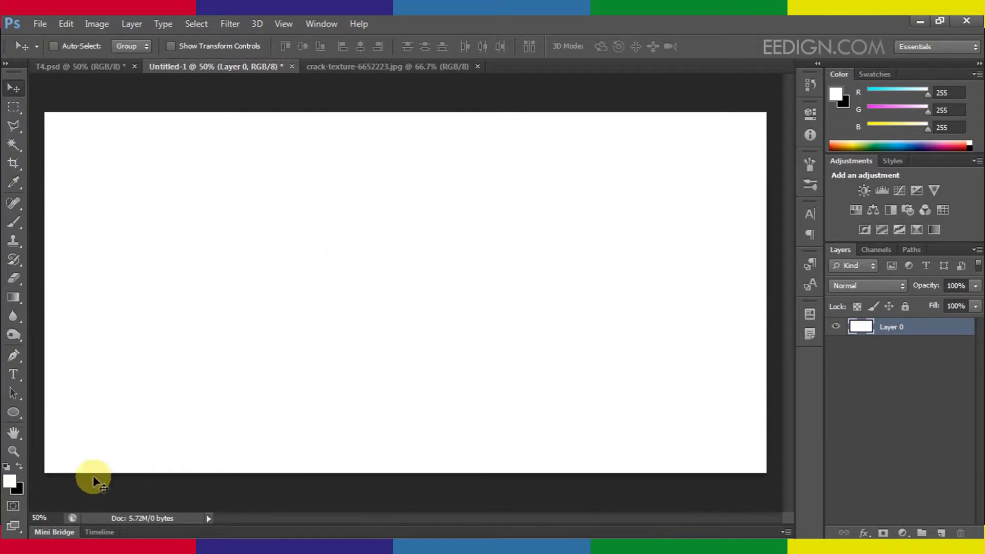
pyautogui.click(18, 466)
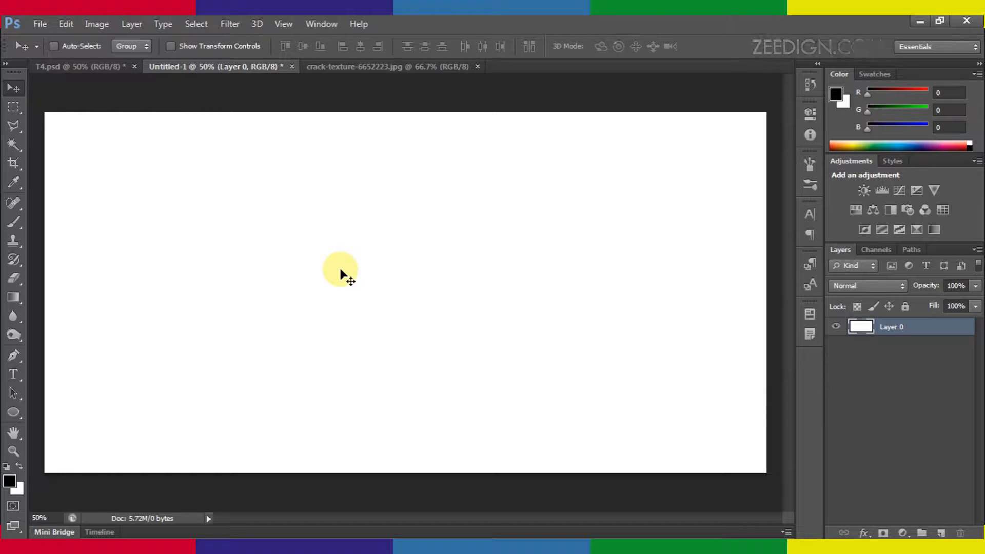
pyautogui.hotkey('alt', 'BackSpace')
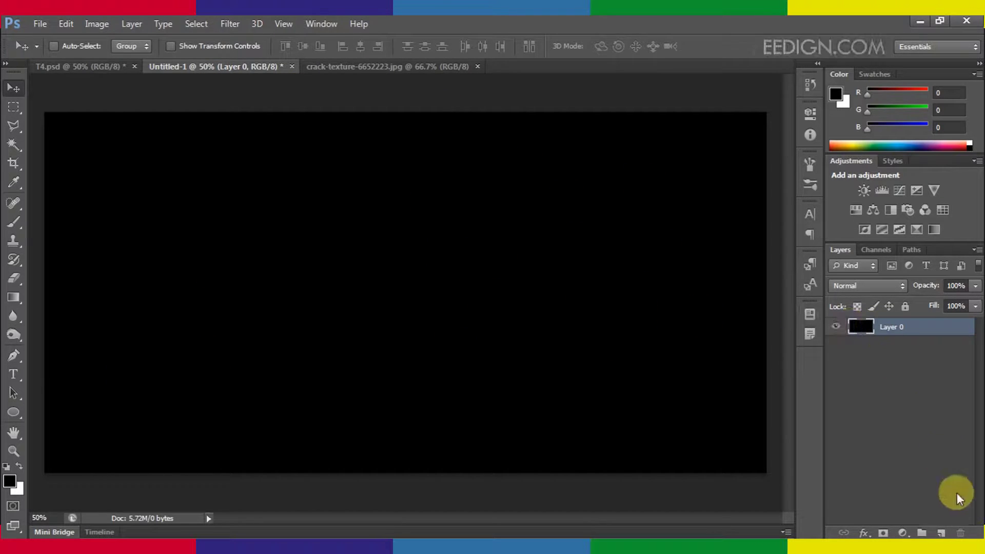
# - Set the text colour to white (ffffff) and add the text "BURST" in Tw Cen MT Bold, 135 pt
pyautogui.click(15, 378)
pyautogui.click(463, 45)
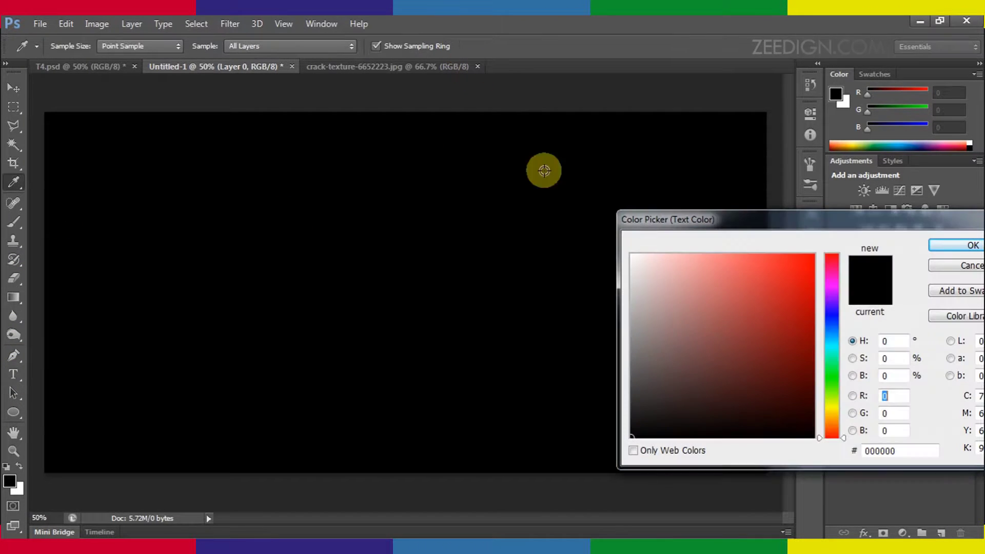
pyautogui.moveTo(684, 316); pyautogui.dragTo(603, 228)
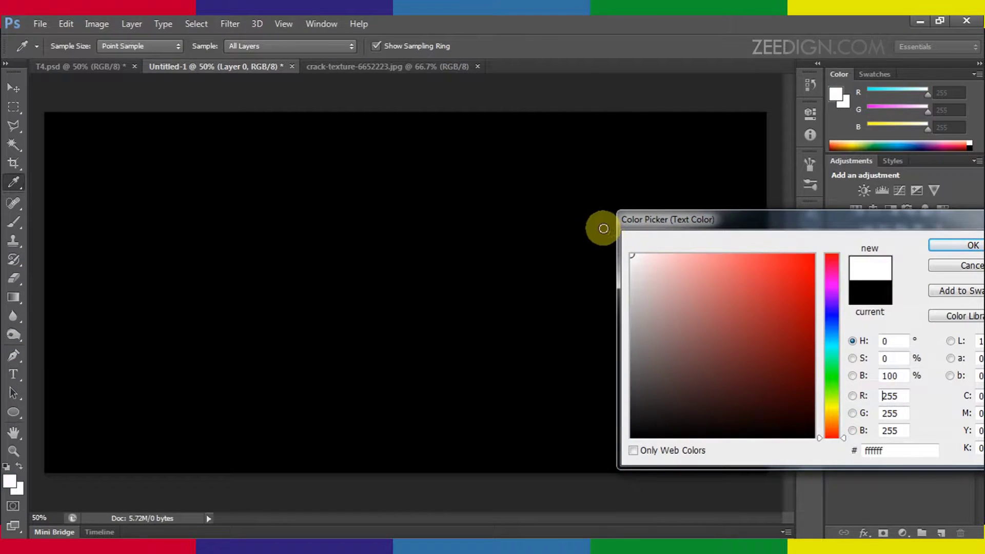
pyautogui.click(961, 248)
pyautogui.click(150, 282)
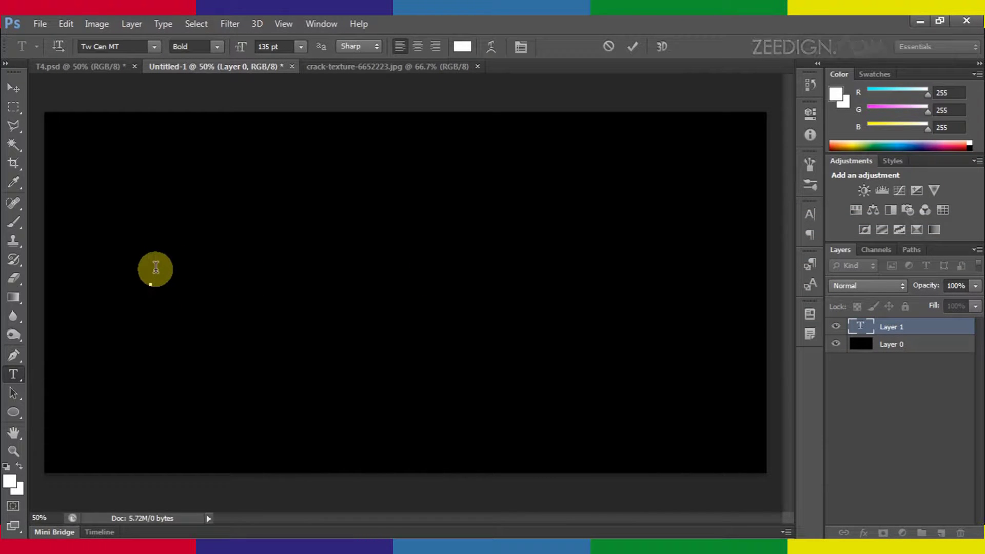
pyautogui.write('BURST')
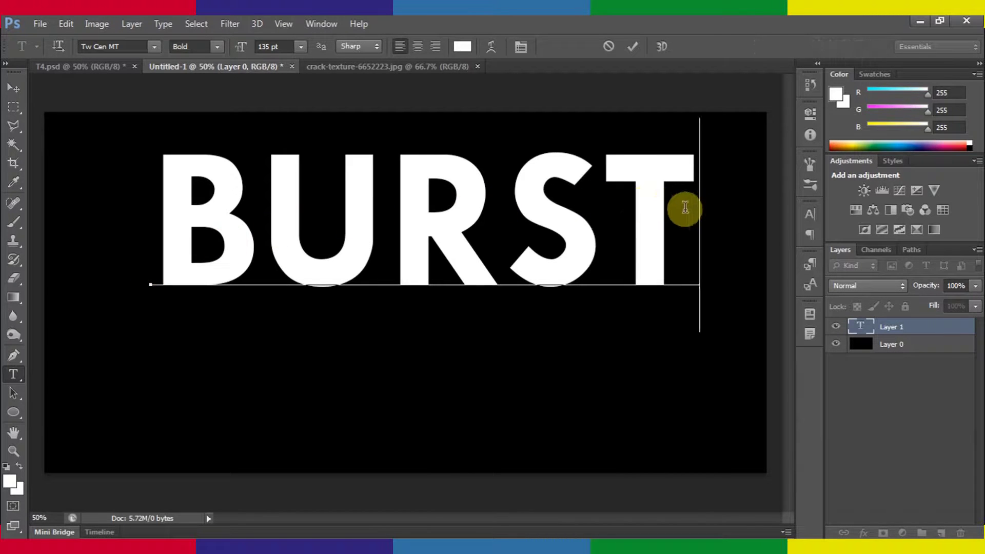
# - Commit the BURST text and move it to the centre of the black canvas
pyautogui.moveTo(695, 207); pyautogui.dragTo(179, 186)
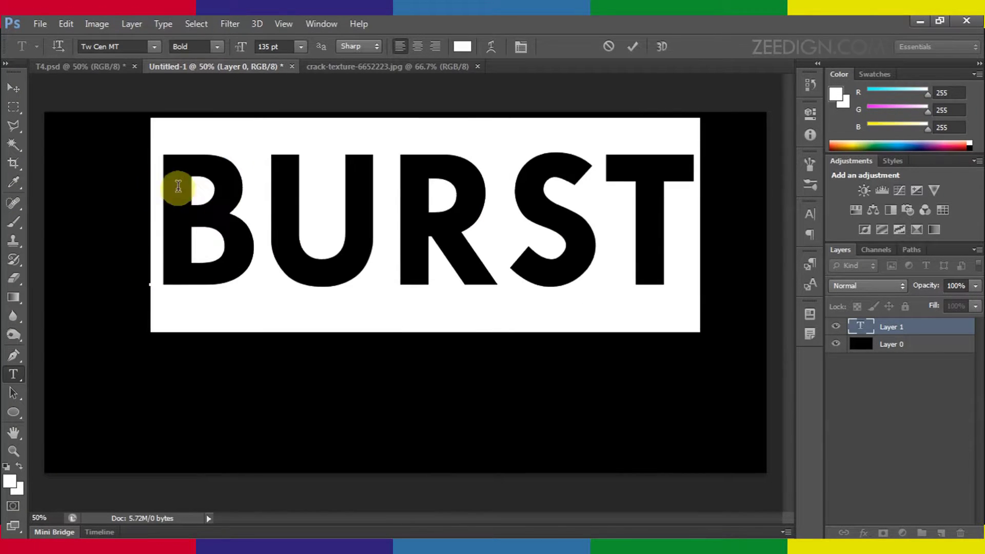
pyautogui.click(15, 87)
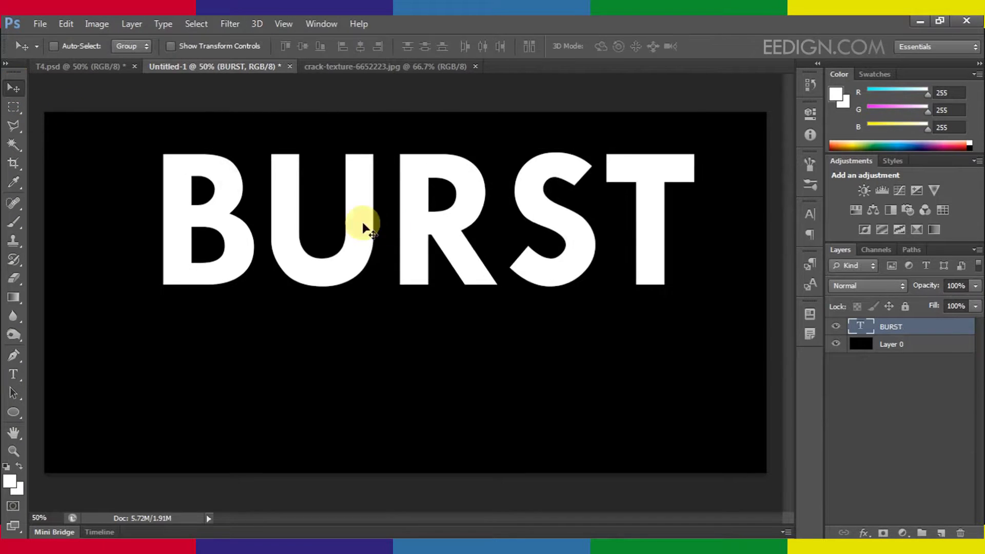
pyautogui.moveTo(430, 230); pyautogui.dragTo(413, 295)
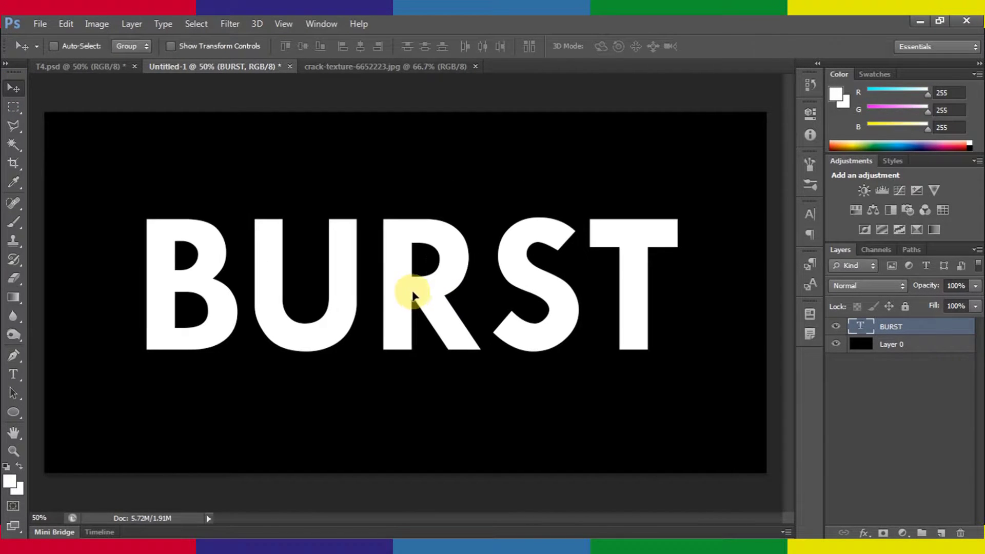
pyautogui.click(14, 374)
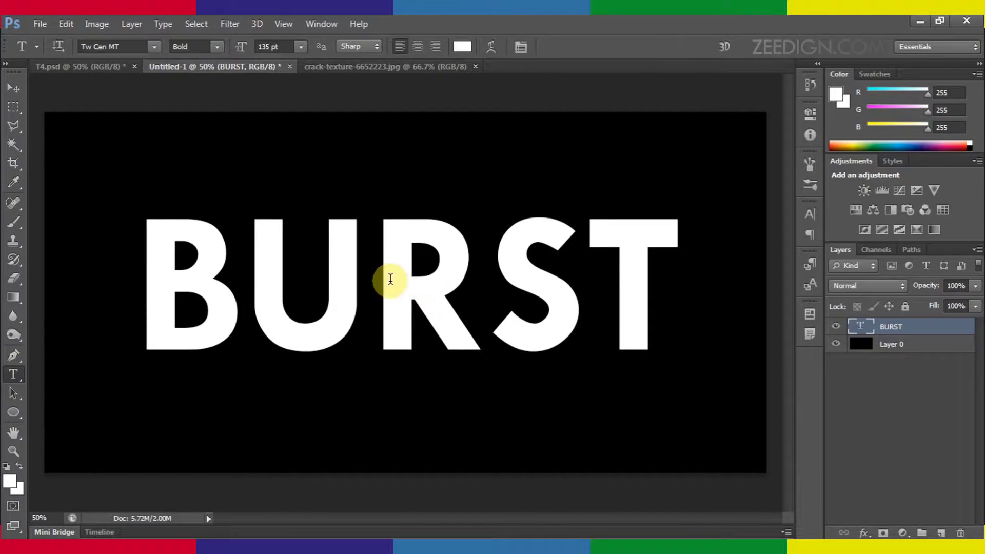
pyautogui.click(390, 279)
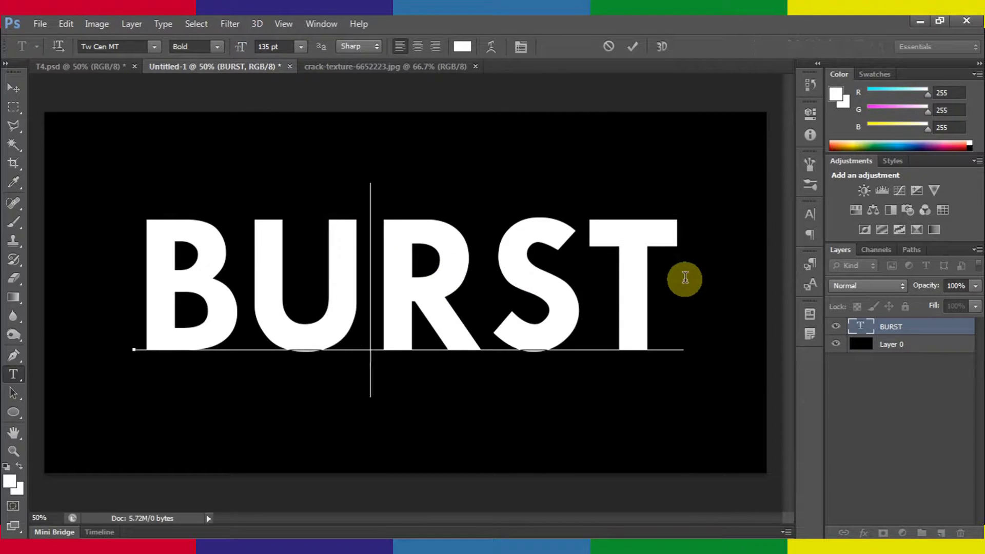
pyautogui.click(14, 90)
pyautogui.moveTo(462, 283)
pyautogui.mouseDown()
pyautogui.moveTo(449, 295)
pyautogui.moveTo(457, 296)
pyautogui.mouseUp()
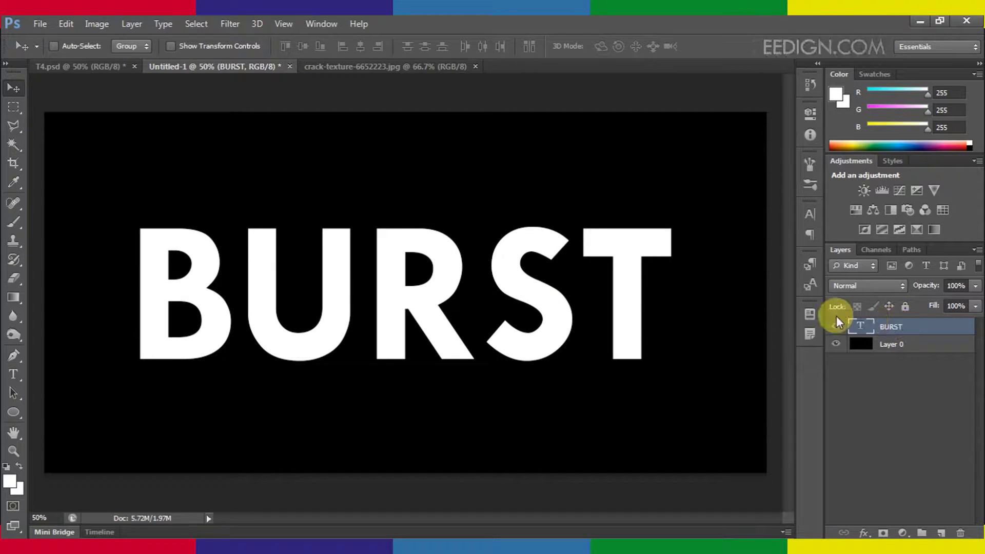
# - Add a layer mask to the BURST text layer and make the mask the active target
pyautogui.click(897, 349)
pyautogui.click(898, 332)
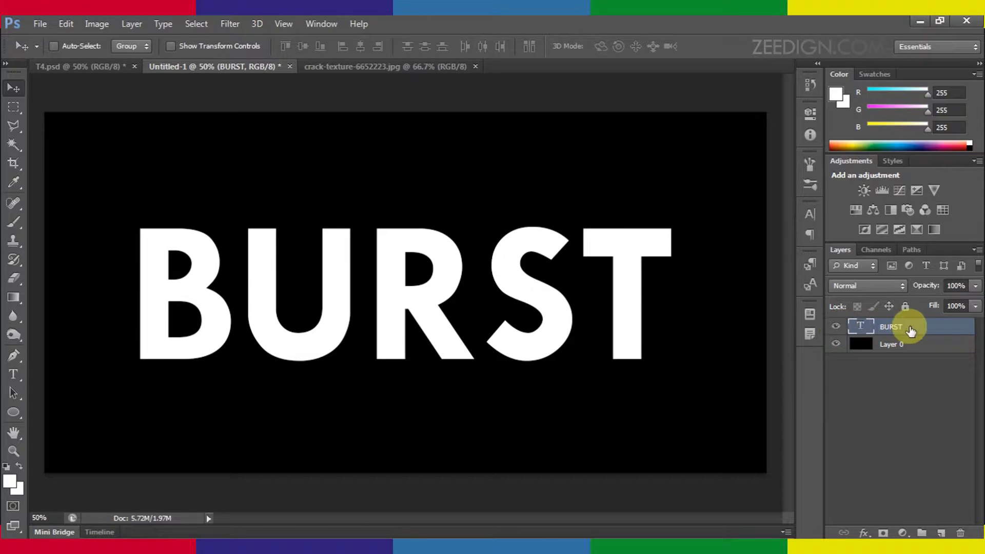
pyautogui.click(883, 534)
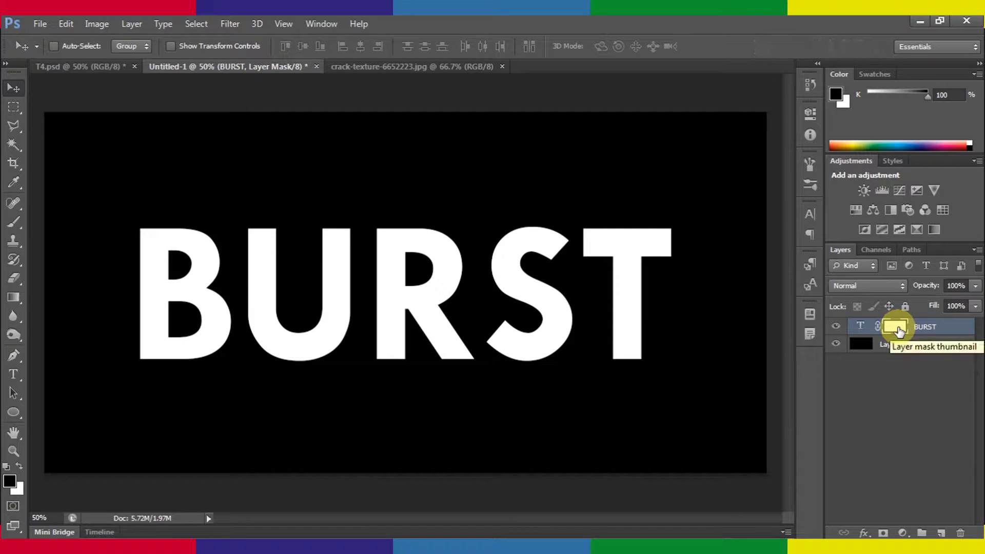
pyautogui.click(862, 330)
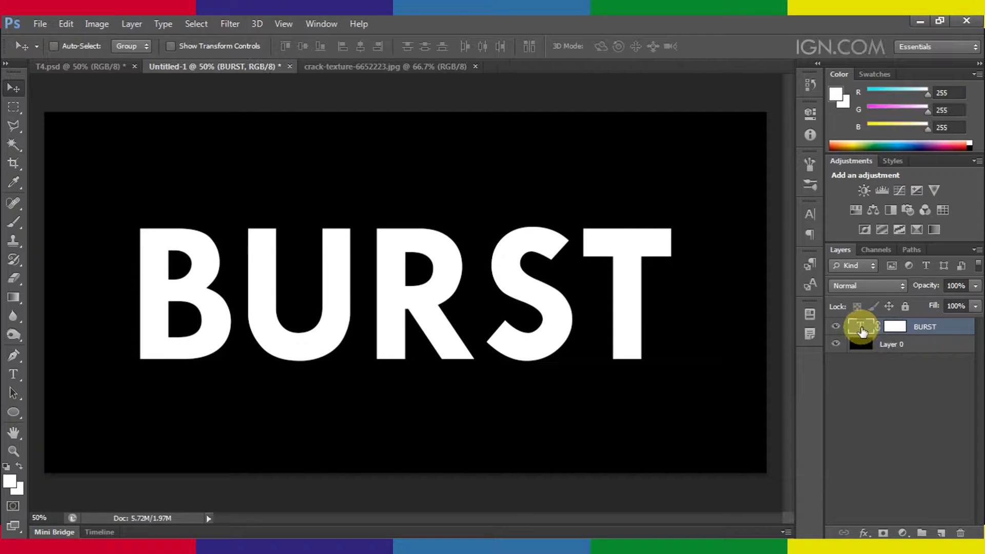
pyautogui.click(889, 328)
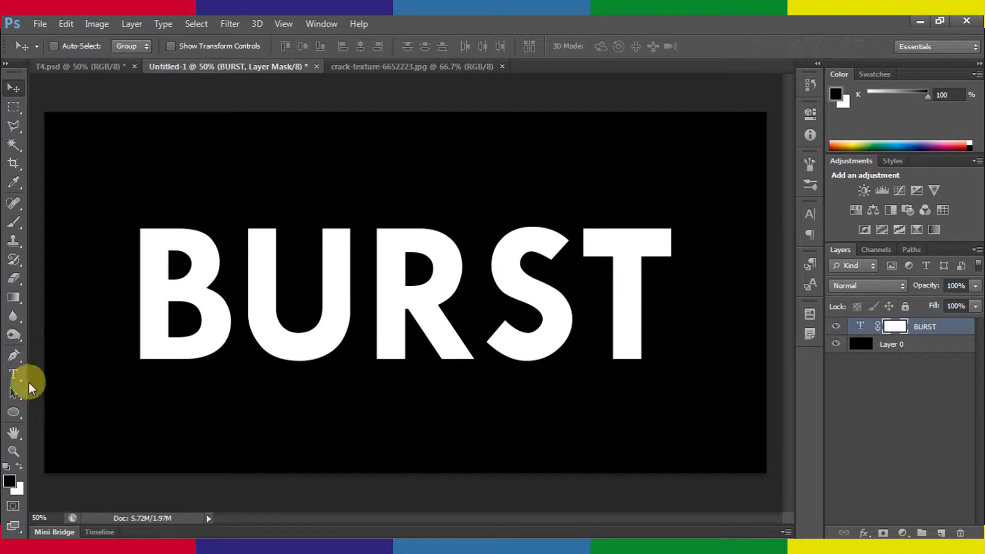
# - Choose the Brush tool with a soft round tip at 0% hardness
pyautogui.click(12, 224)
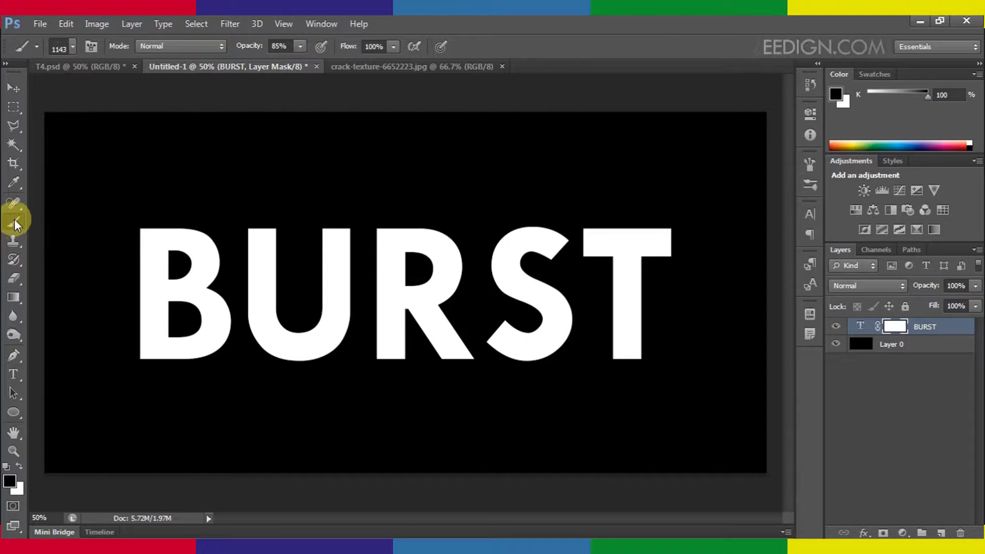
pyautogui.click(75, 46)
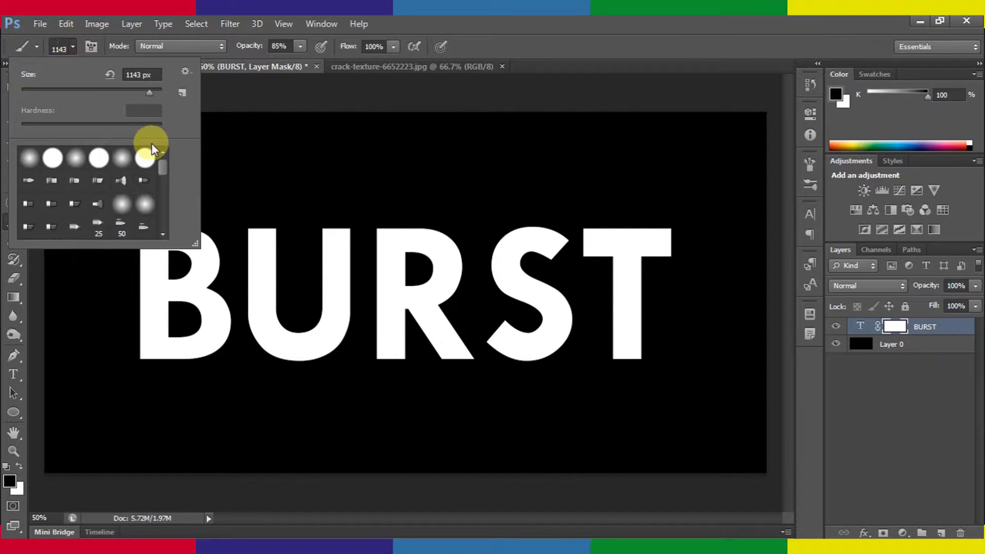
pyautogui.click(29, 158)
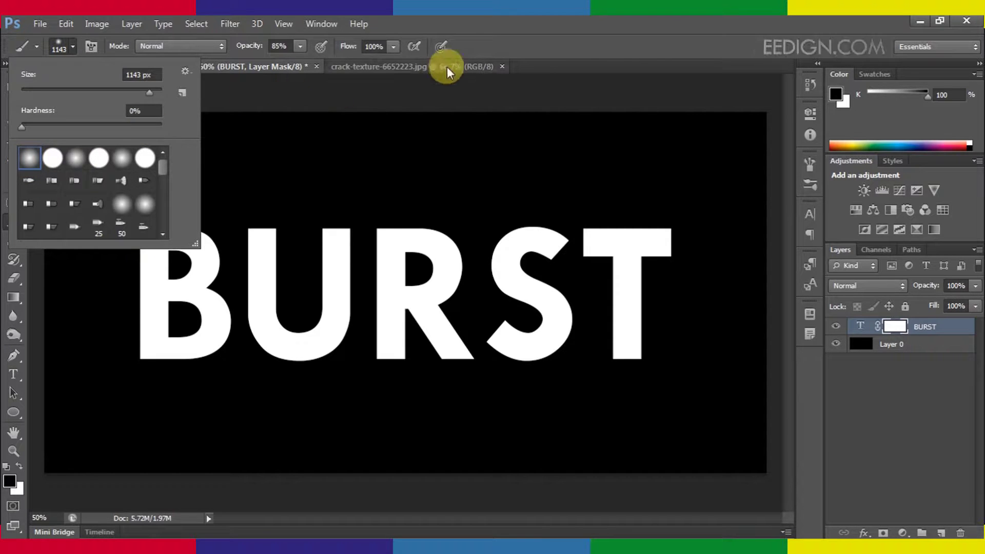
pyautogui.click(471, 37)
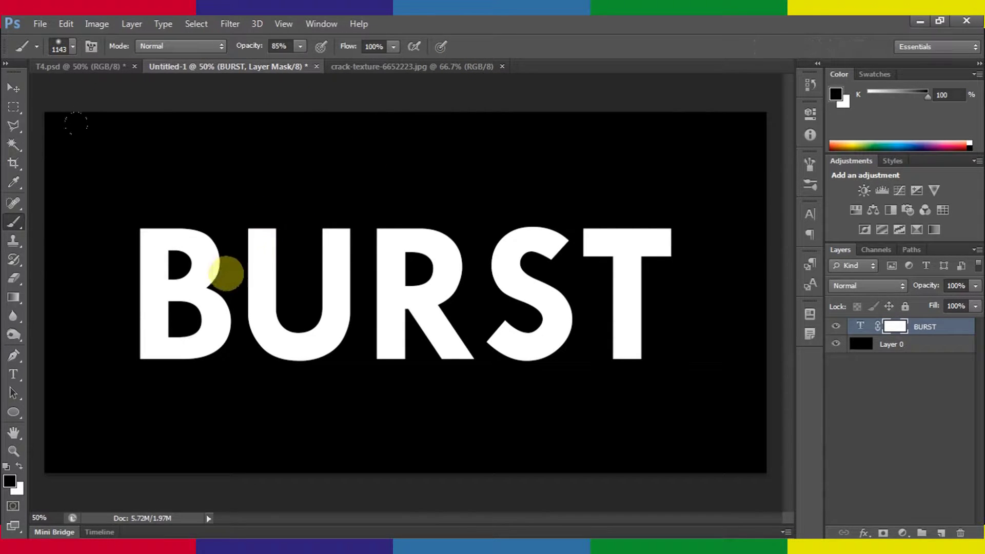
# - Reduce the brush size to 125 px
pyautogui.press('[')
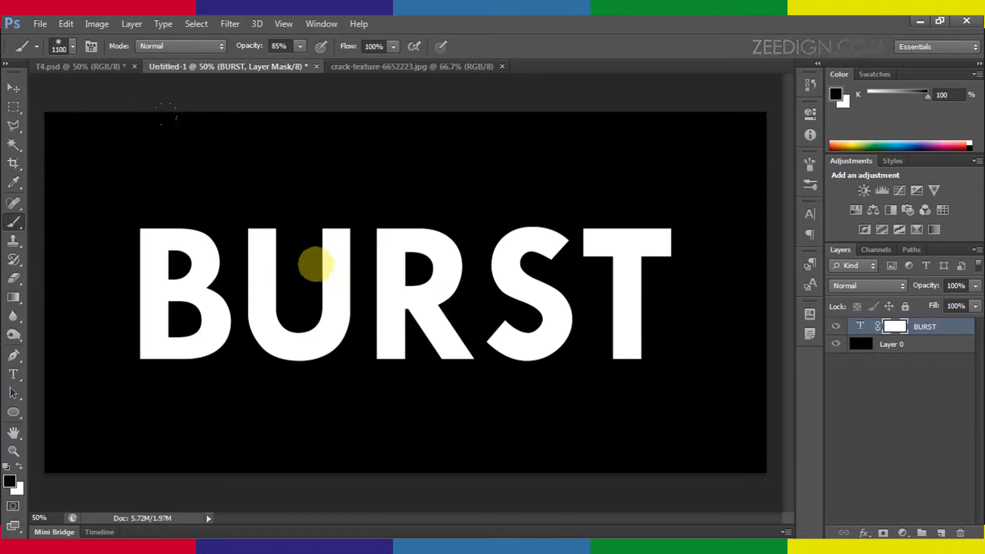
pyautogui.press('[')
pyautogui.press('[')
pyautogui.press('[')
pyautogui.press('[')
pyautogui.press('[')
pyautogui.press('[')
pyautogui.press('[')
pyautogui.press('[')
pyautogui.press('[')
pyautogui.press('[')
pyautogui.press('[')
pyautogui.press('[')
pyautogui.press('[')
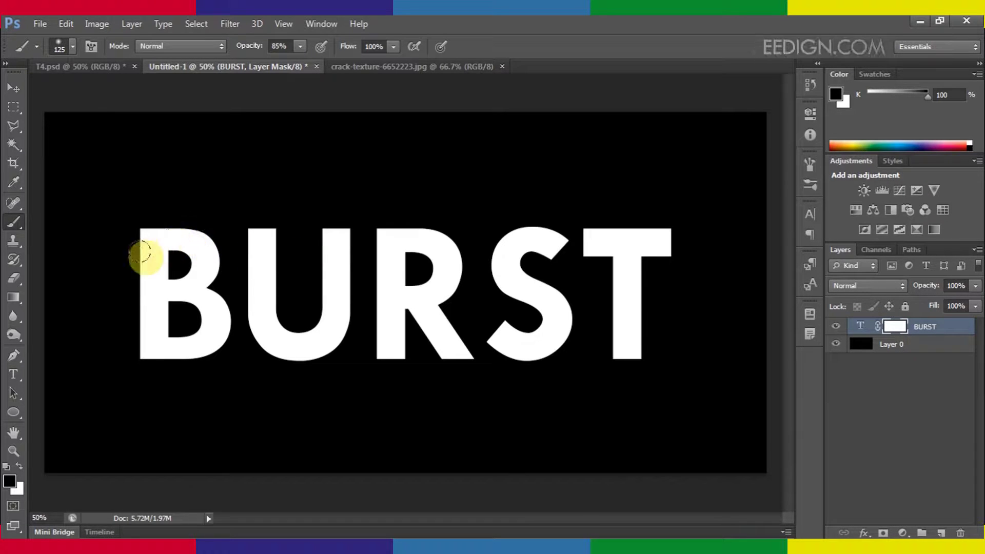
# - Keep black (000000) as the foreground colour and fade the top edge of the letter B on the mask at 85% opacity
pyautogui.click(10, 482)
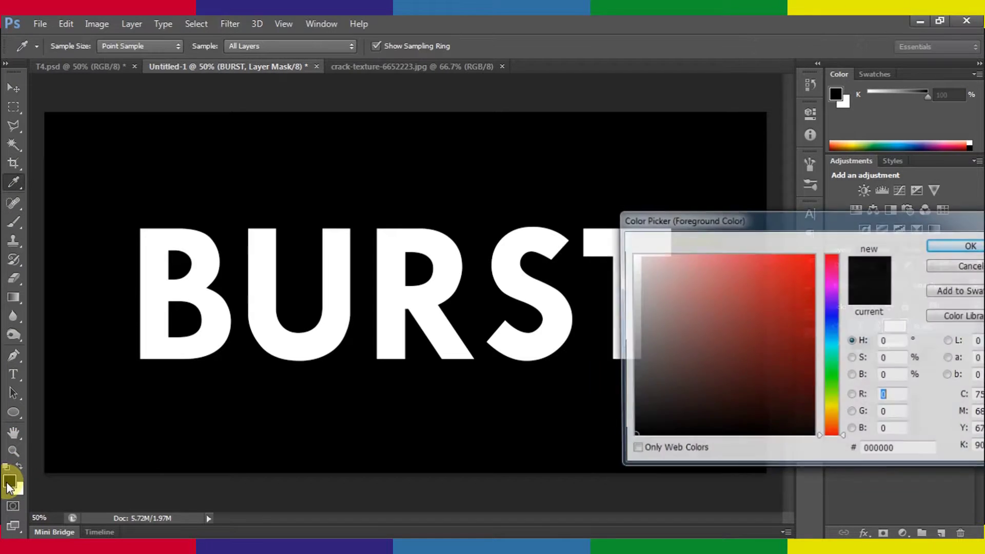
pyautogui.click(959, 246)
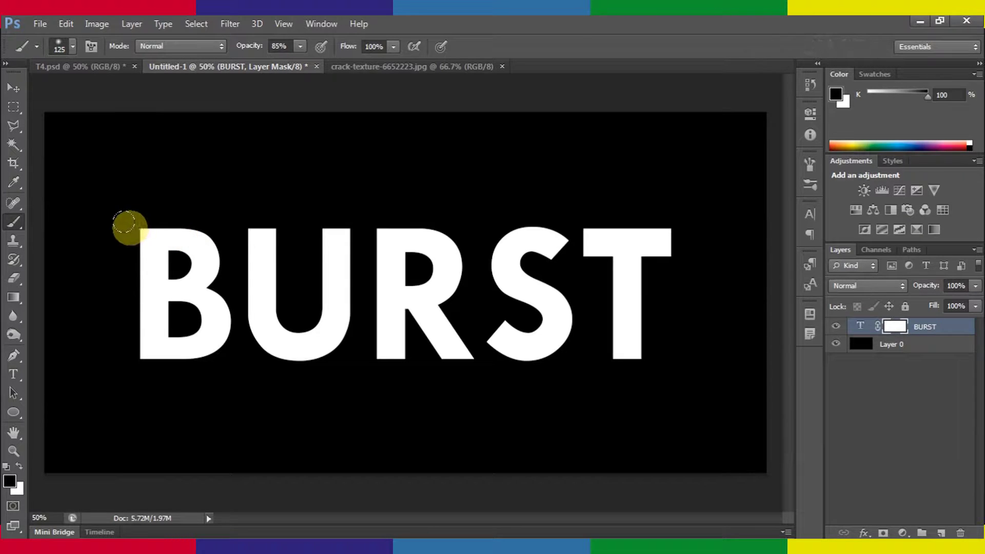
pyautogui.moveTo(124, 222); pyautogui.dragTo(199, 221)
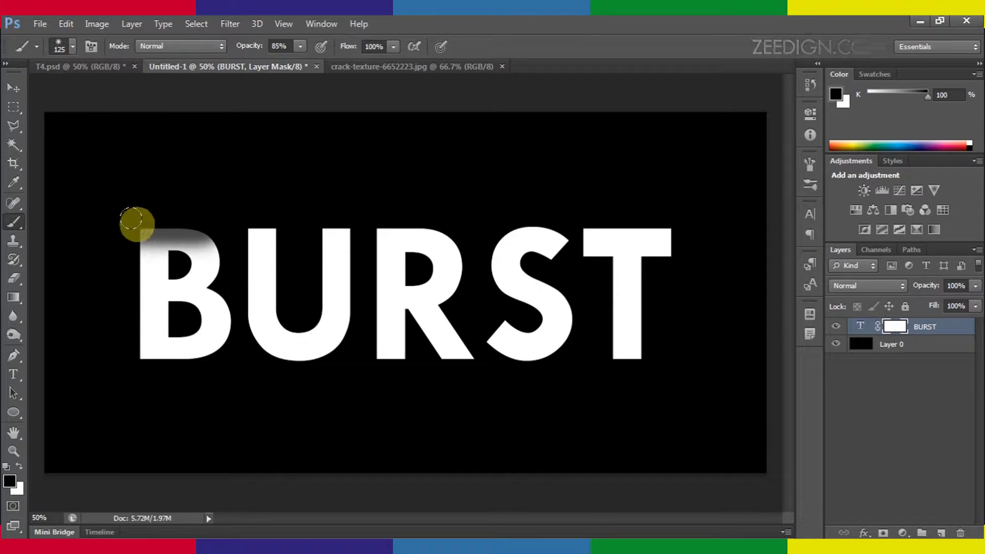
pyautogui.moveTo(130, 219); pyautogui.dragTo(203, 220)
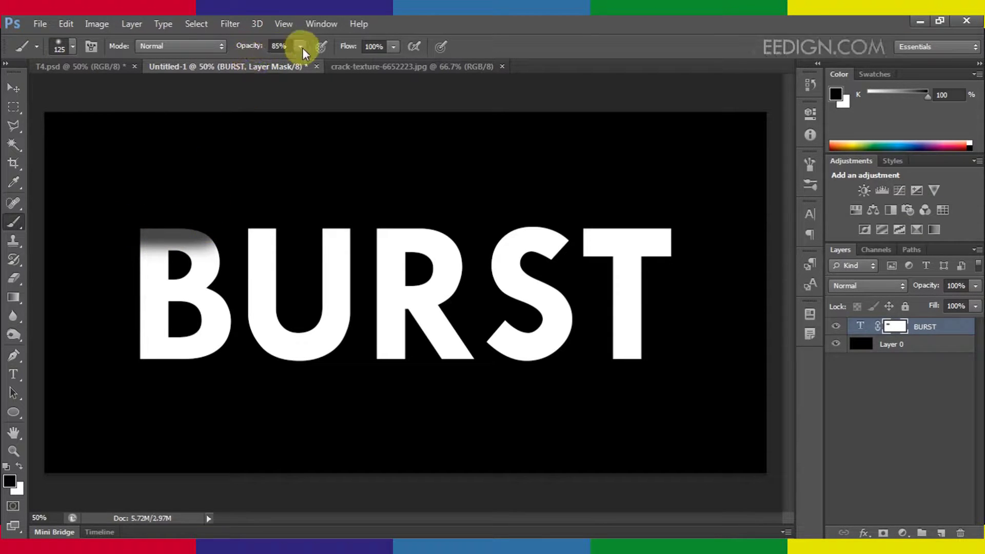
# - Set the brush opacity to 100% and fade the outer edges of the BURST letters on the mask, including the B's outer side
pyautogui.moveTo(303, 63); pyautogui.dragTo(330, 63)
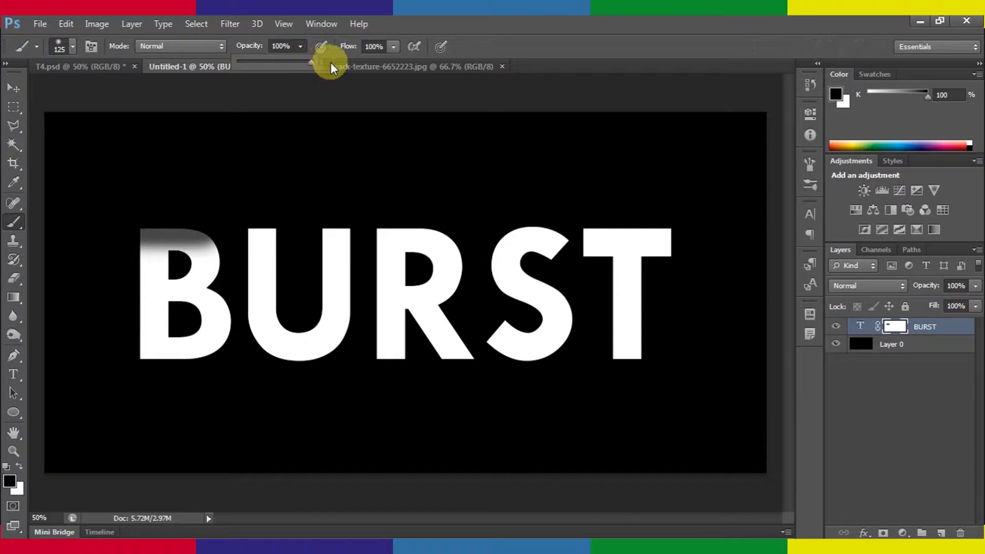
pyautogui.click(515, 40)
pyautogui.moveTo(138, 223)
pyautogui.mouseDown()
pyautogui.moveTo(208, 220)
pyautogui.moveTo(121, 223)
pyautogui.moveTo(357, 223)
pyautogui.moveTo(319, 218)
pyautogui.moveTo(303, 220)
pyautogui.moveTo(374, 228)
pyautogui.moveTo(681, 215)
pyautogui.moveTo(691, 232)
pyautogui.moveTo(663, 292)
pyautogui.moveTo(651, 273)
pyautogui.moveTo(645, 288)
pyautogui.moveTo(654, 345)
pyautogui.moveTo(643, 386)
pyautogui.moveTo(647, 363)
pyautogui.moveTo(360, 364)
pyautogui.moveTo(386, 358)
pyautogui.moveTo(209, 374)
pyautogui.moveTo(118, 363)
pyautogui.mouseUp()
pyautogui.moveTo(118, 255)
pyautogui.mouseDown()
pyautogui.moveTo(132, 301)
pyautogui.moveTo(122, 340)
pyautogui.mouseUp()
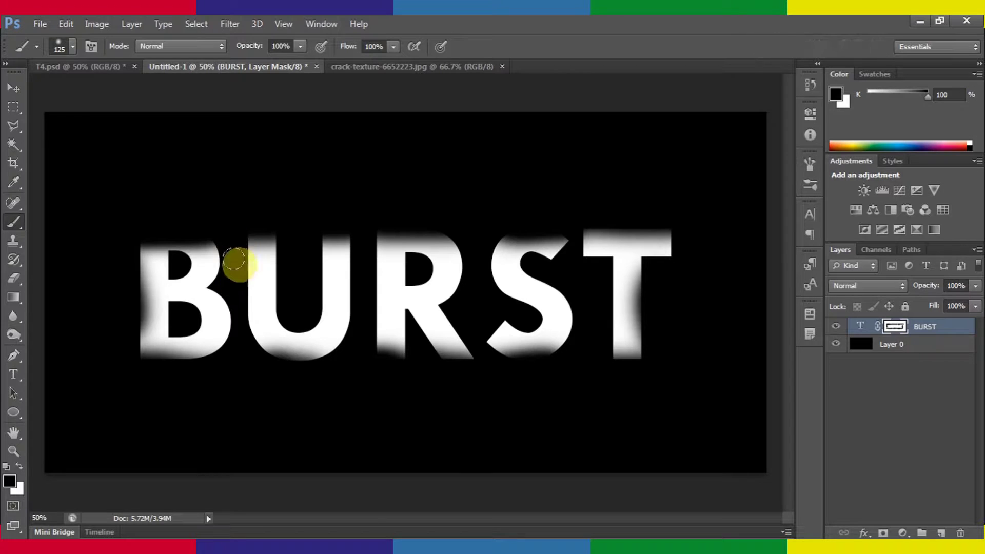
# - Fade the facing side edges of the U, R, S and T on the mask with the soft black brush
pyautogui.moveTo(236, 262); pyautogui.dragTo(236, 324)
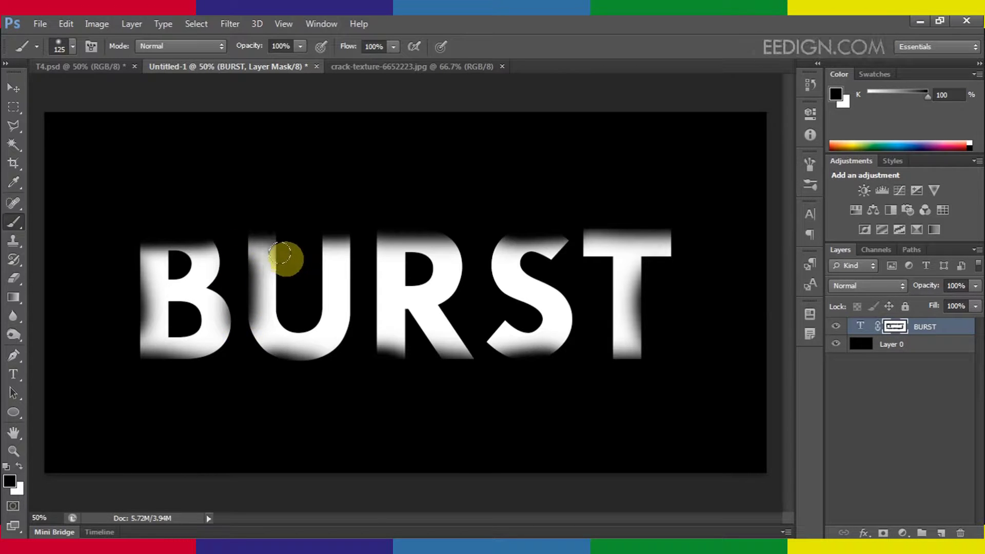
pyautogui.moveTo(280, 252); pyautogui.dragTo(280, 280)
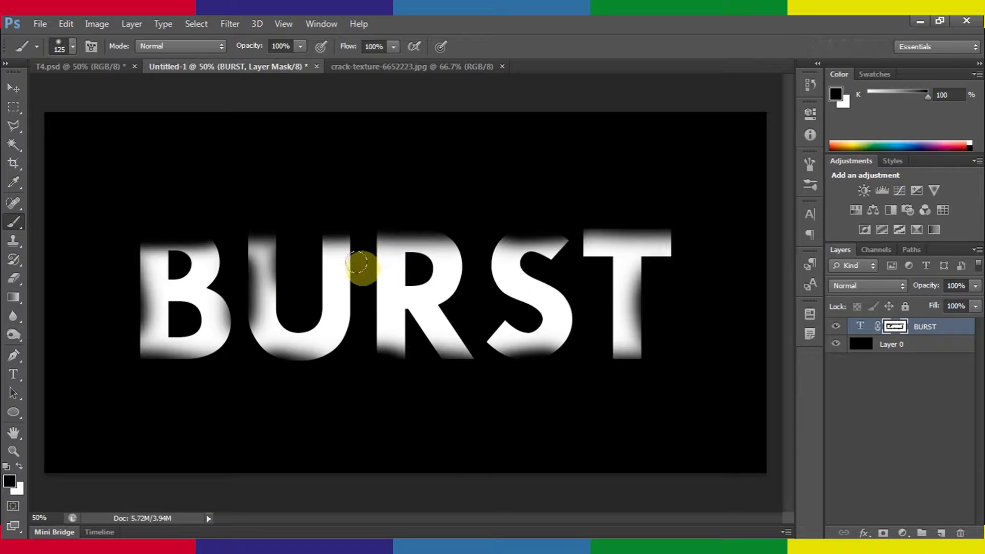
pyautogui.moveTo(359, 264); pyautogui.dragTo(363, 336)
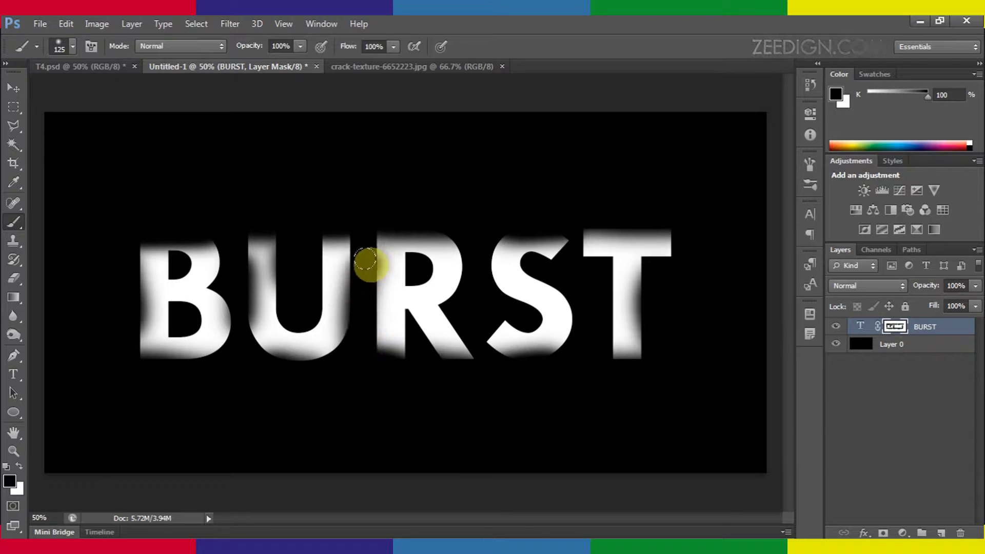
pyautogui.moveTo(371, 264); pyautogui.dragTo(369, 305)
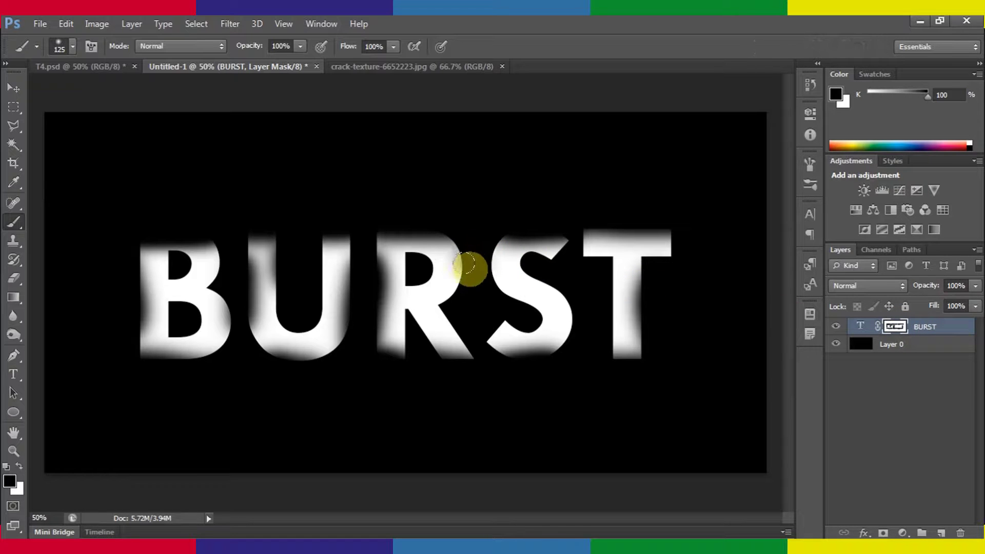
pyautogui.moveTo(465, 265); pyautogui.dragTo(458, 321)
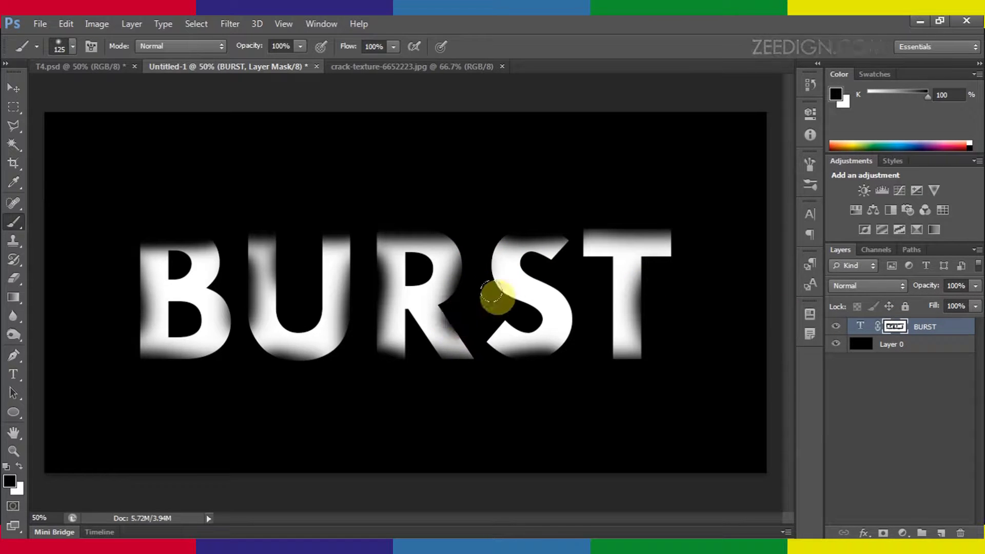
pyautogui.moveTo(493, 291); pyautogui.dragTo(487, 274)
pyautogui.moveTo(493, 314); pyautogui.dragTo(481, 334)
pyautogui.moveTo(592, 264); pyautogui.dragTo(598, 311)
# - Darken small soft patches on the mask at the bases of the U and B, the B's stem and the R's bowl
pyautogui.moveTo(330, 347); pyautogui.dragTo(324, 355)
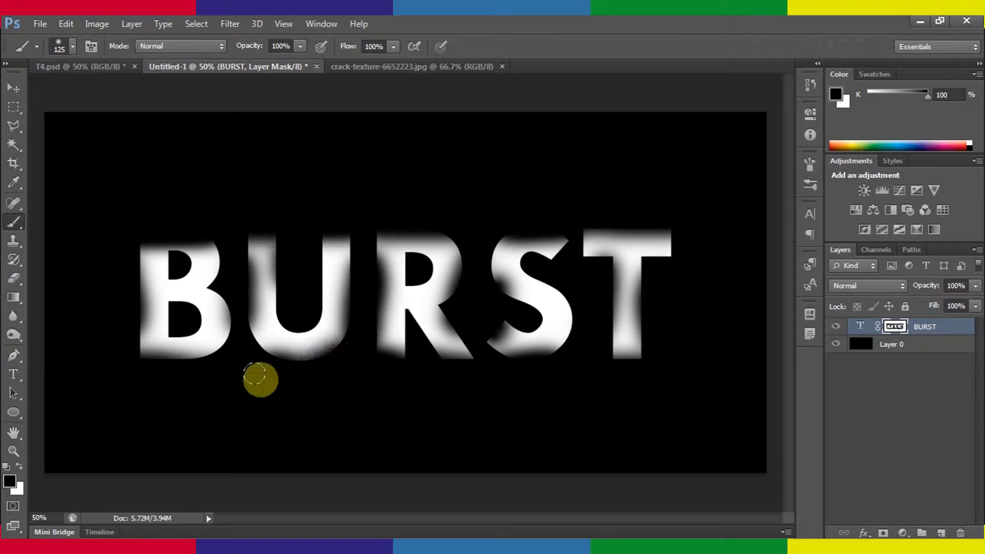
pyautogui.moveTo(223, 341); pyautogui.dragTo(195, 357)
pyautogui.moveTo(169, 300); pyautogui.dragTo(165, 309)
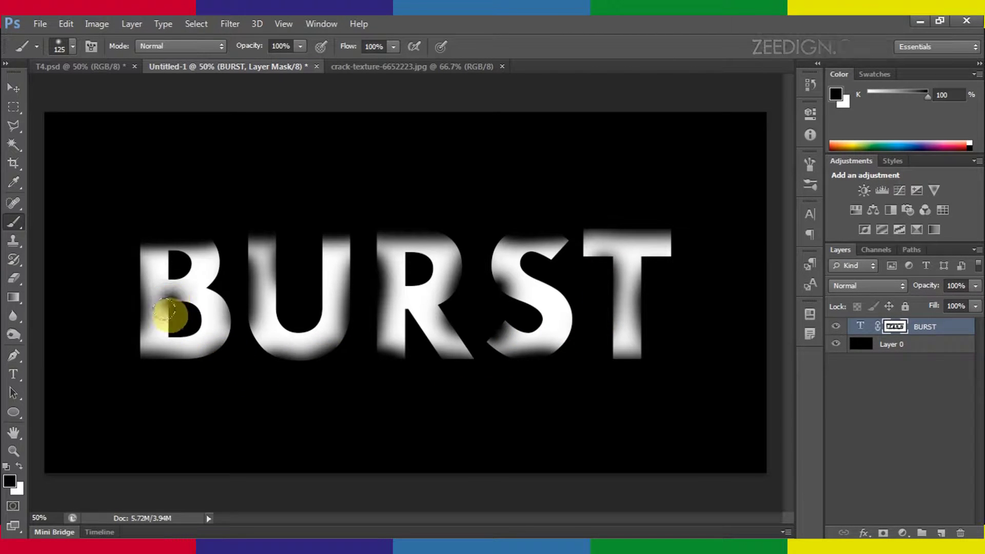
pyautogui.moveTo(427, 251); pyautogui.dragTo(434, 259)
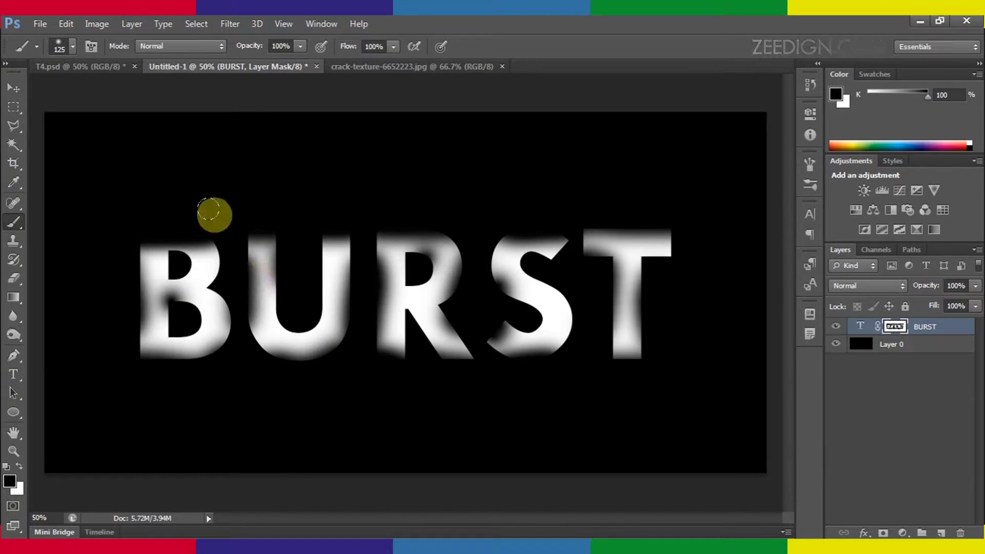
# - Switch to the Move tool, examine the finished reference effect in T4.psd and return to the Untitled-1 document
pyautogui.click(14, 90)
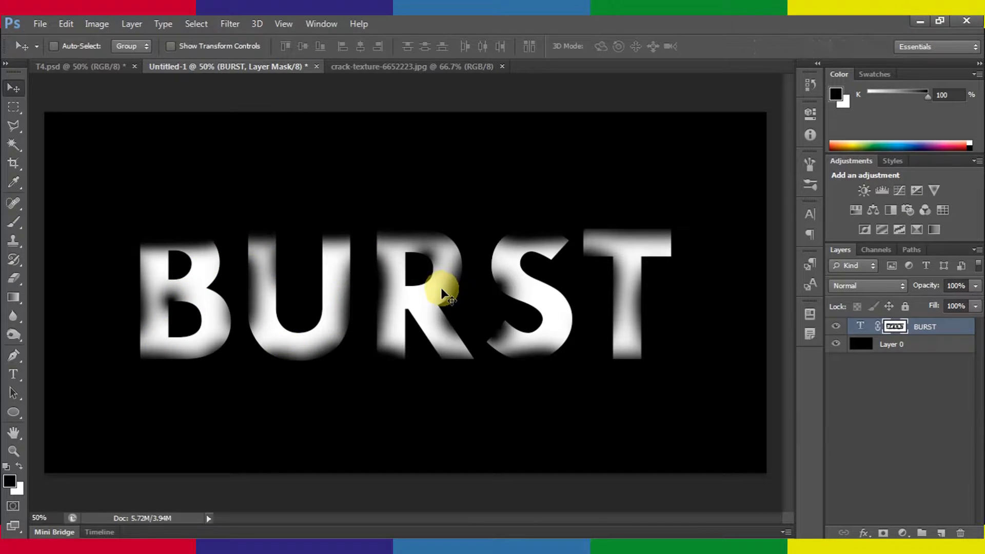
pyautogui.click(94, 65)
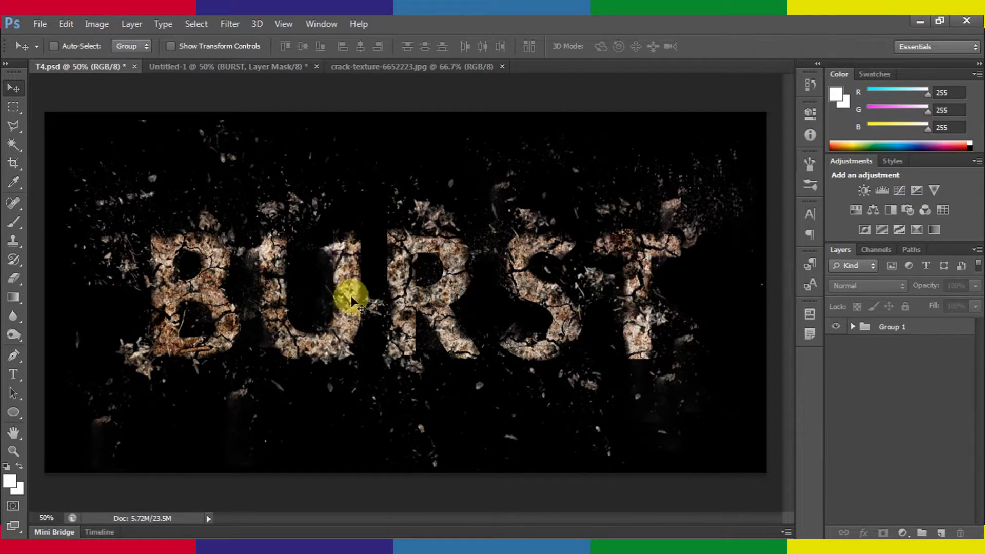
pyautogui.click(180, 66)
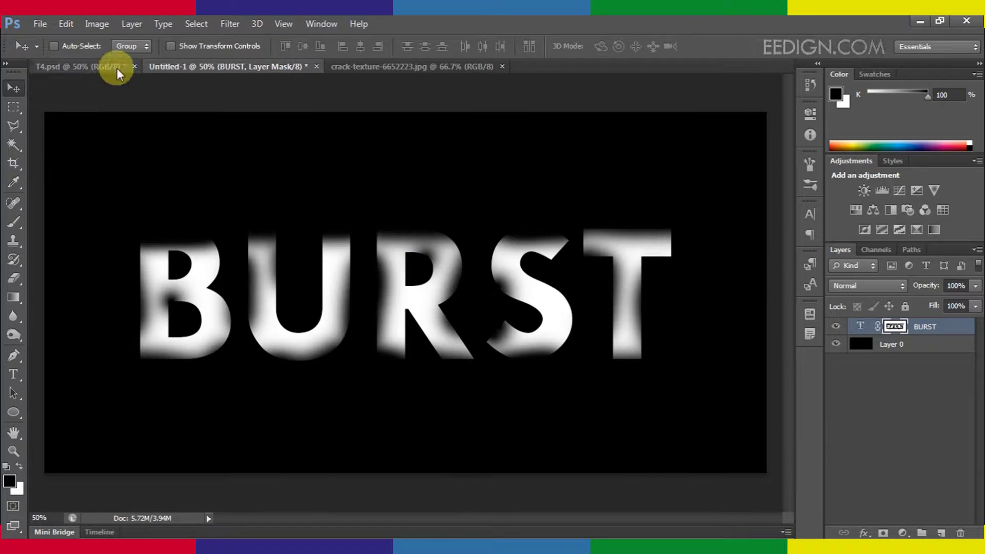
# - Activate the Brush tool and bring up the large explosion brushes at the end of the brush preset list
pyautogui.click(12, 226)
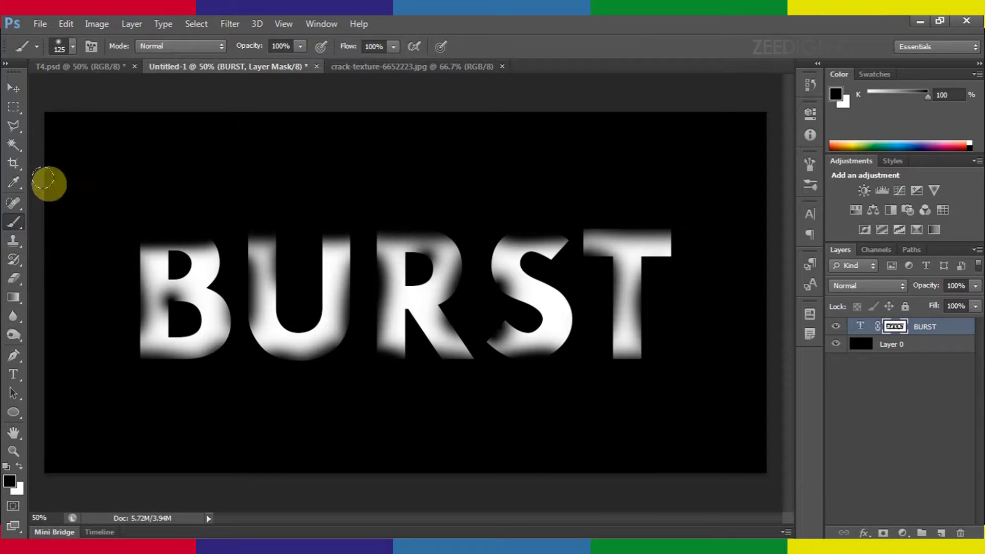
pyautogui.click(73, 46)
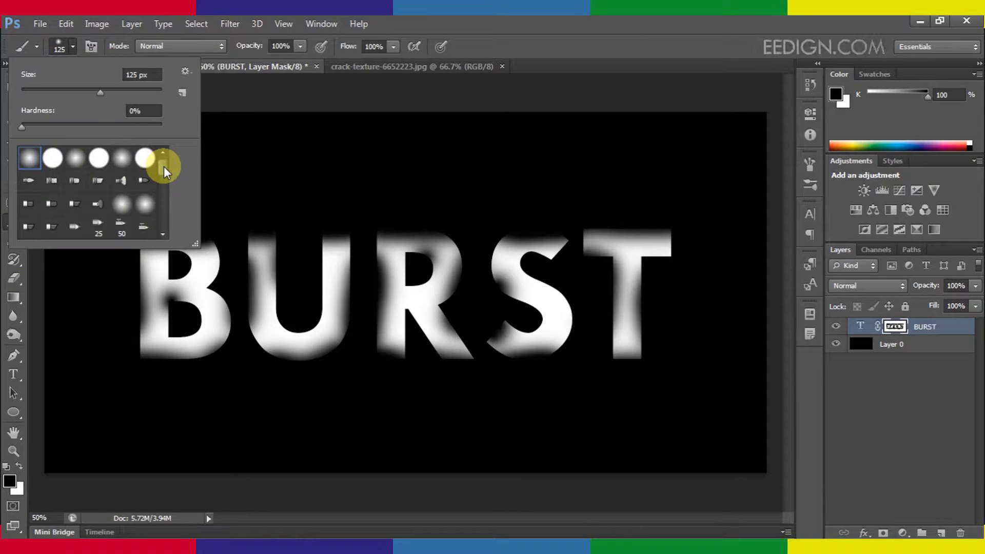
pyautogui.moveTo(164, 166); pyautogui.dragTo(164, 223)
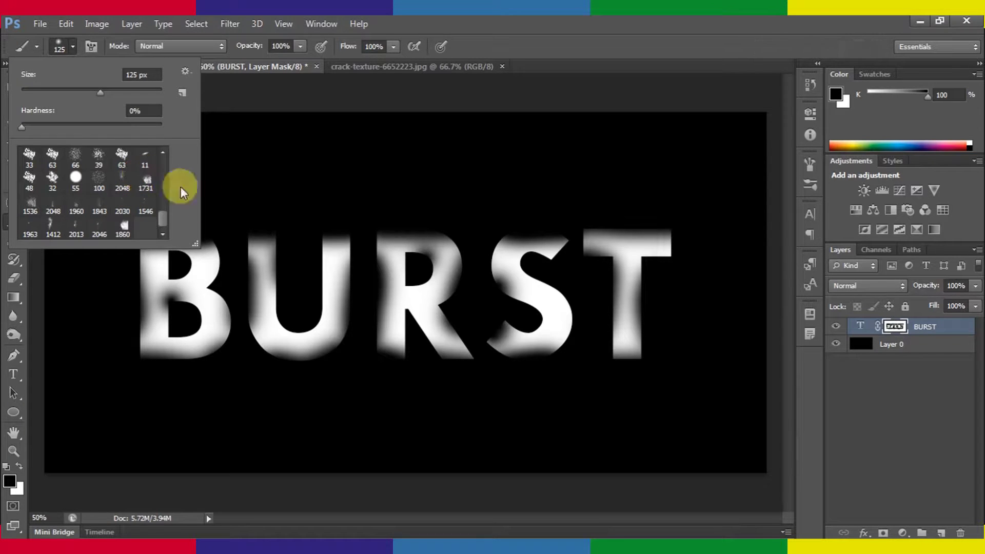
# - Switch to Notepad, examine the brusheezy.com address of the free explosion brushes and minimize the note
pyautogui.click(375, 550)
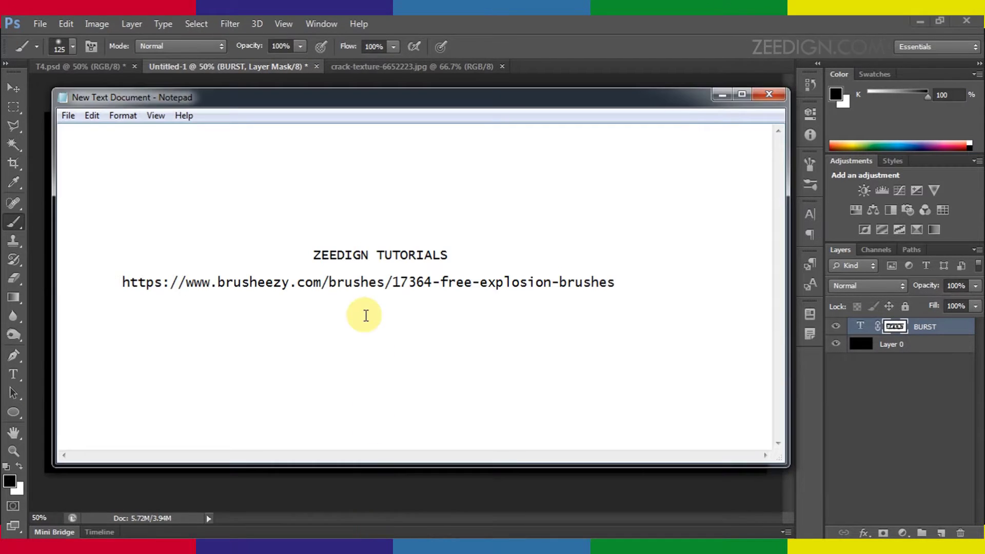
pyautogui.moveTo(121, 281); pyautogui.dragTo(621, 280)
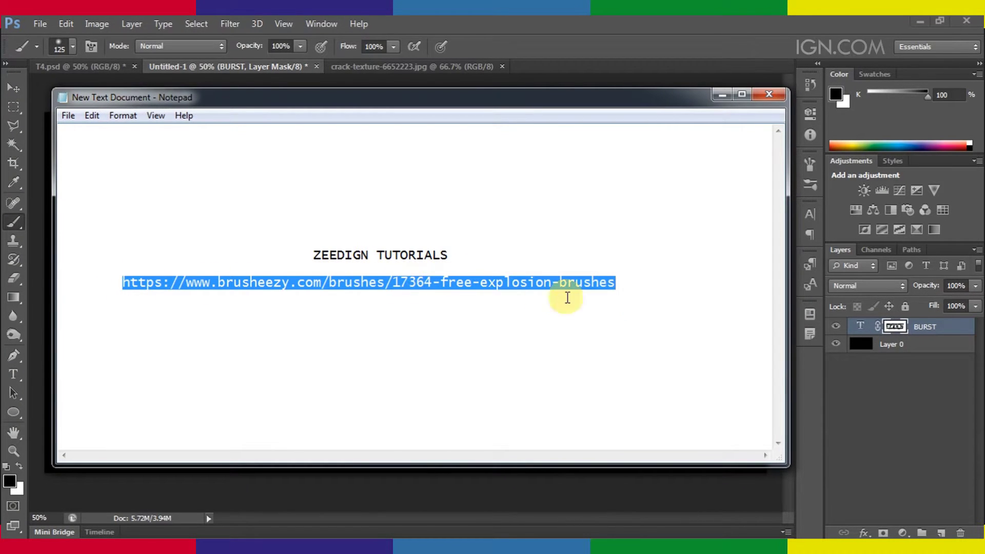
pyautogui.click(645, 286)
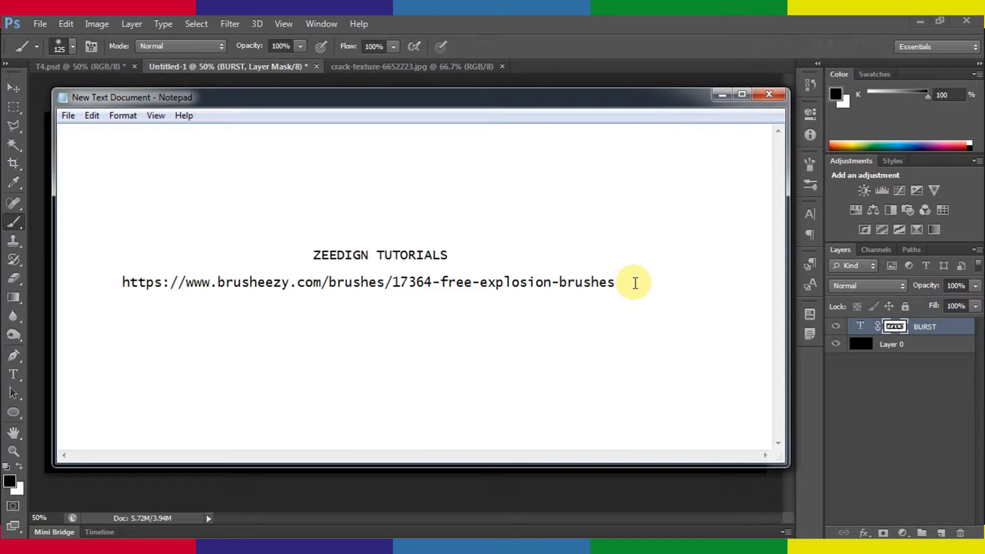
pyautogui.click(721, 94)
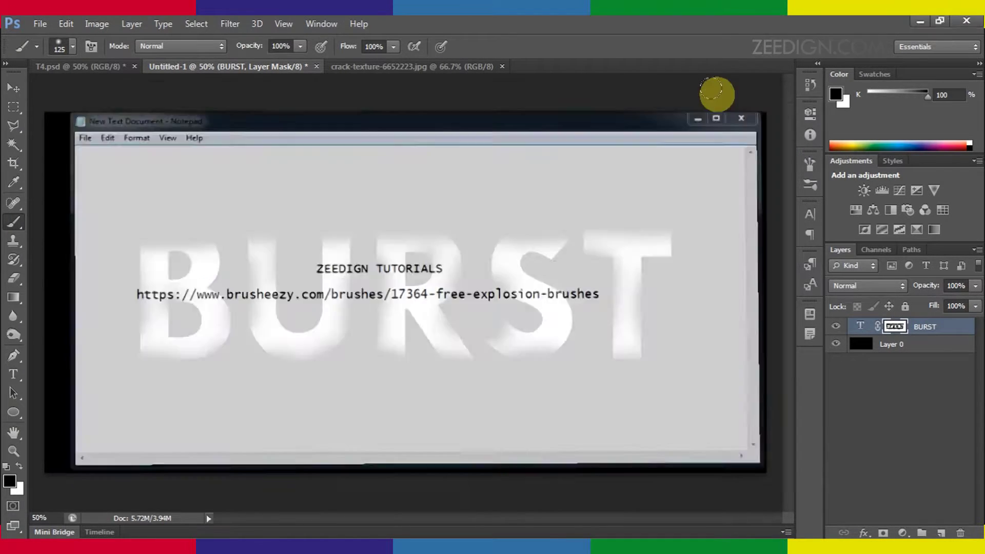
# - Choose the 2046 px explosion brush tip and reduce its size to 1000 px
pyautogui.click(73, 46)
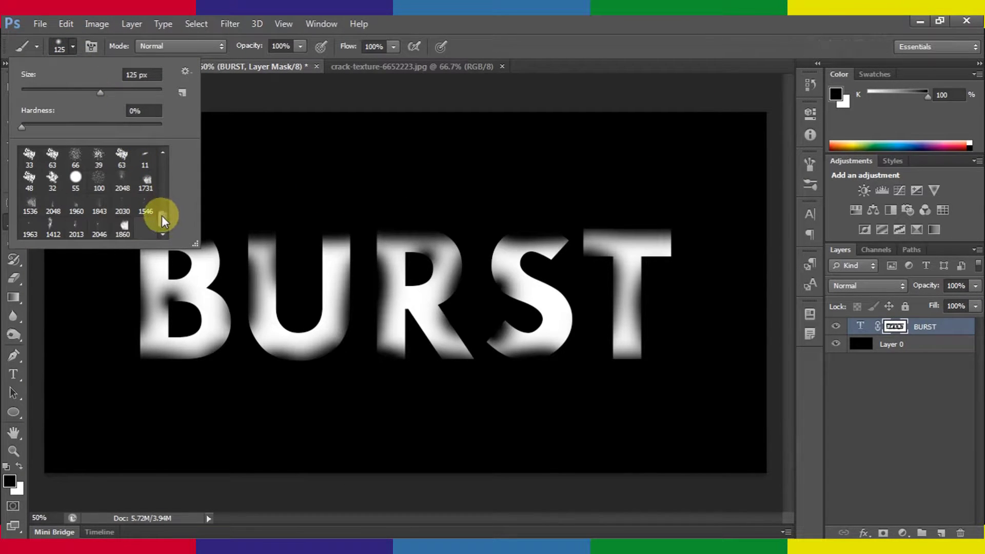
pyautogui.click(99, 226)
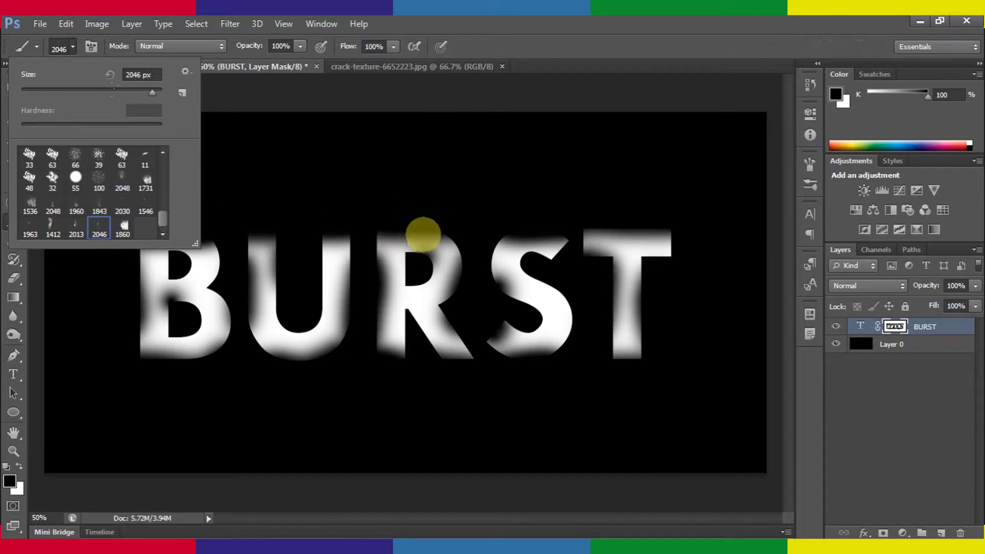
pyautogui.click(580, 64)
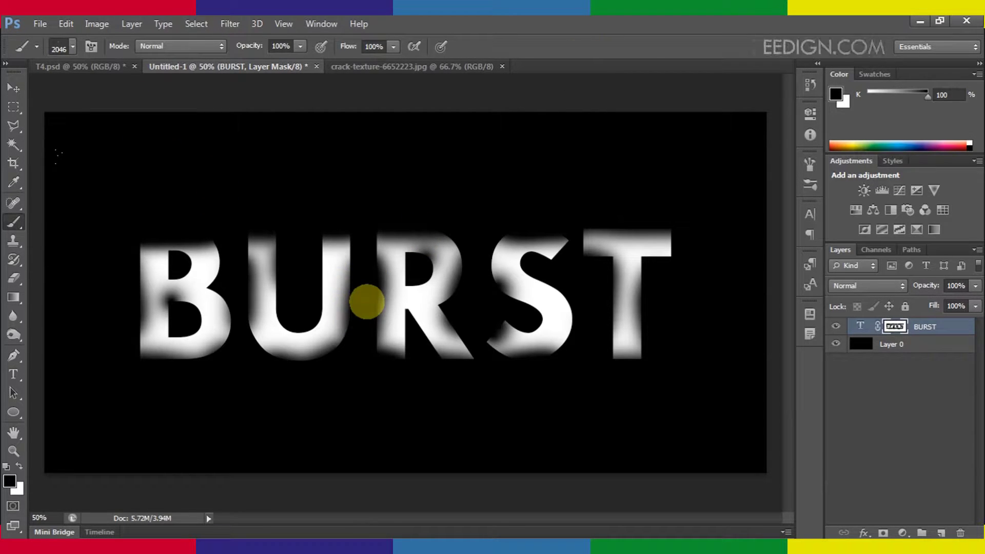
pyautogui.press('[')
pyautogui.press('[')
pyautogui.press('[')
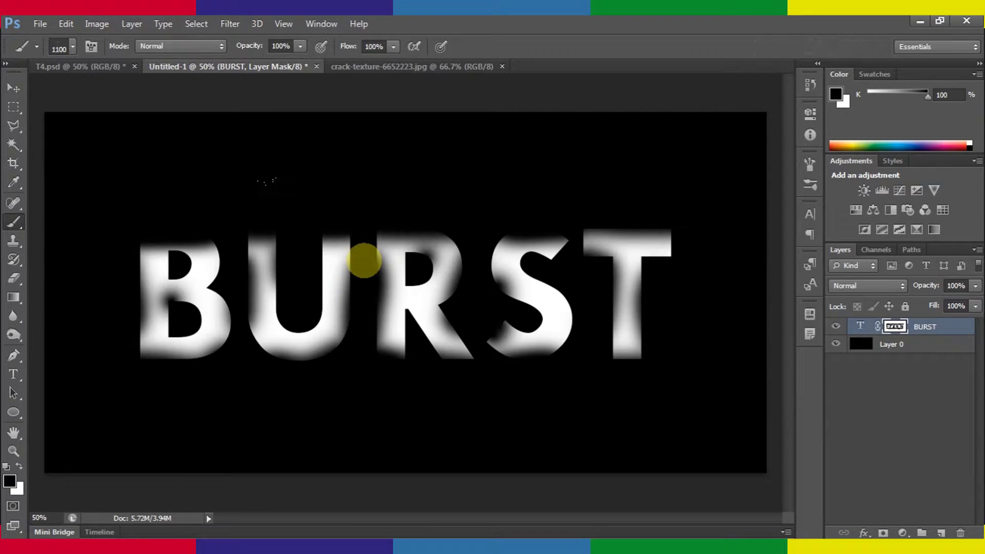
pyautogui.press('[')
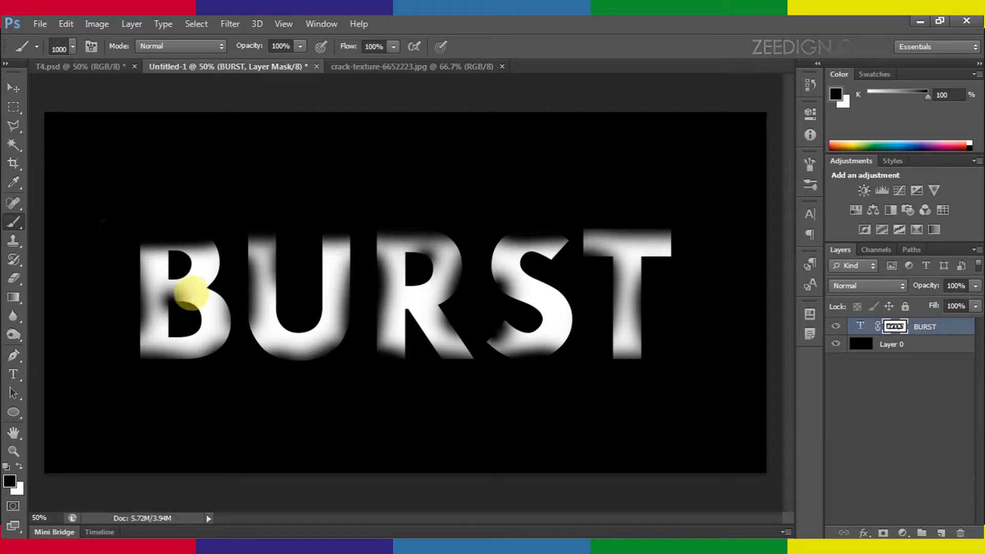
# - Stamp the debris brush in black on the mask over the letters B, U, R and S
pyautogui.click(175, 283)
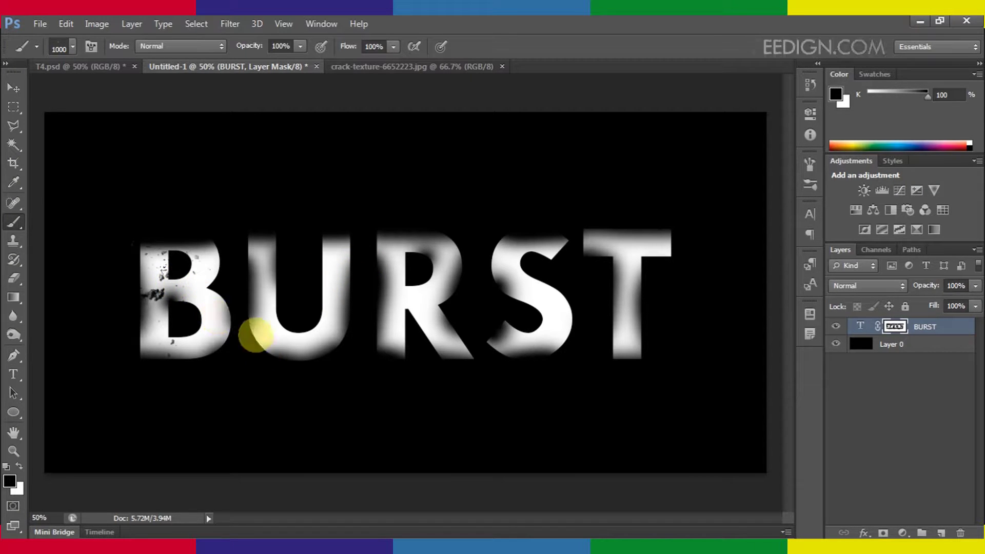
pyautogui.click(331, 313)
pyautogui.click(420, 272)
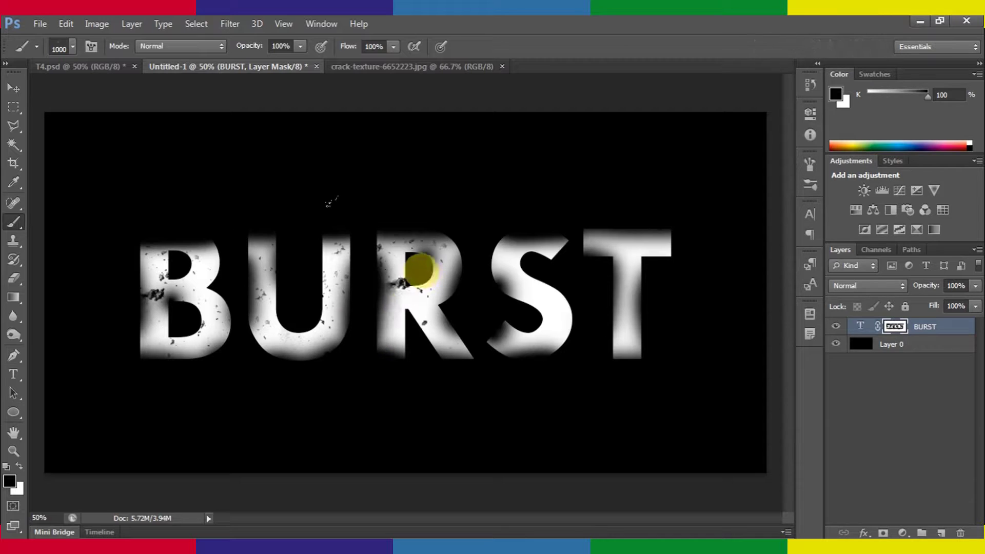
pyautogui.click(412, 266)
pyautogui.click(532, 278)
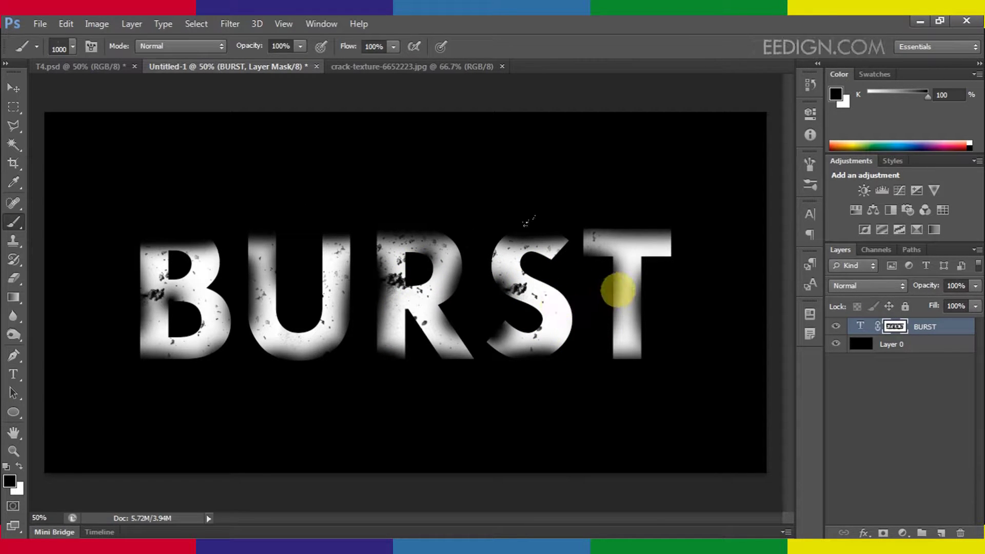
# - Undo the debris stamp on the S and add more black debris to the T, B and U on the mask
pyautogui.hotkey('ctrl', 'z')
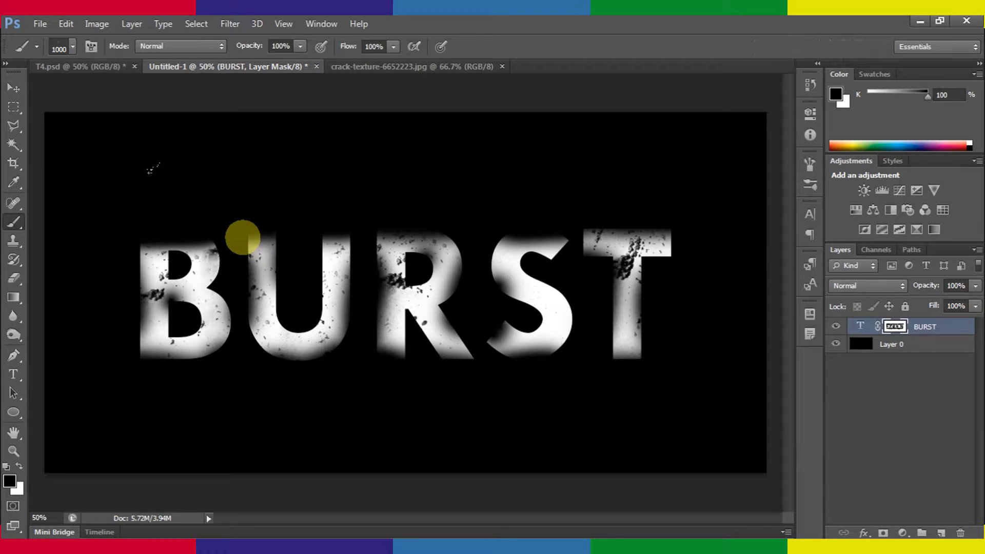
pyautogui.click(243, 237)
pyautogui.click(290, 302)
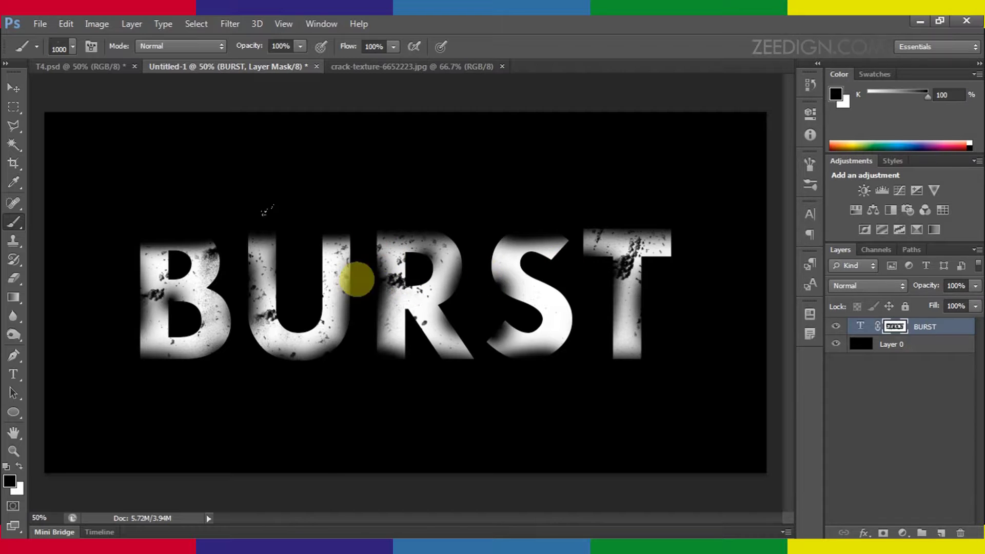
# - Rotate the explosion brush tip to an angle of 140° in the brush tip shape settings
pyautogui.click(808, 181)
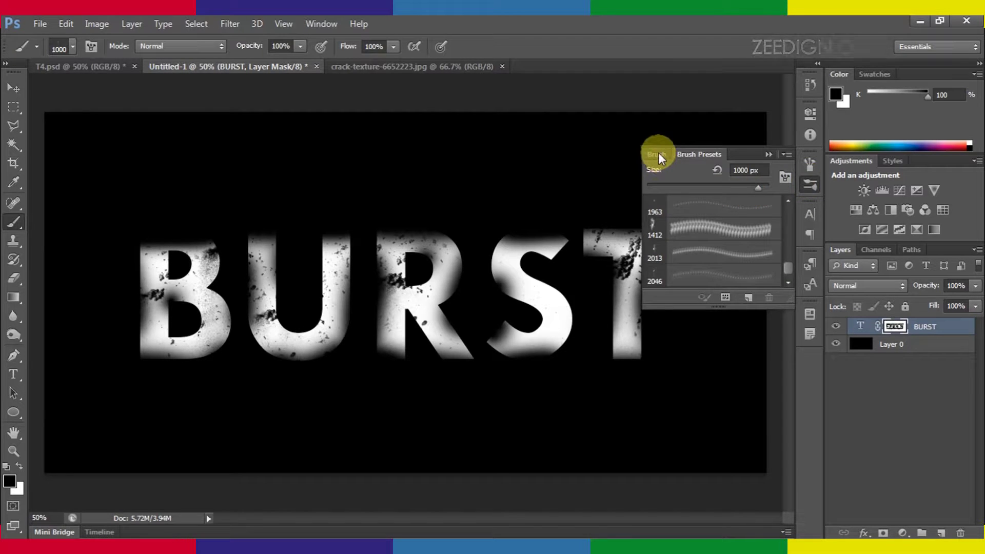
pyautogui.click(658, 153)
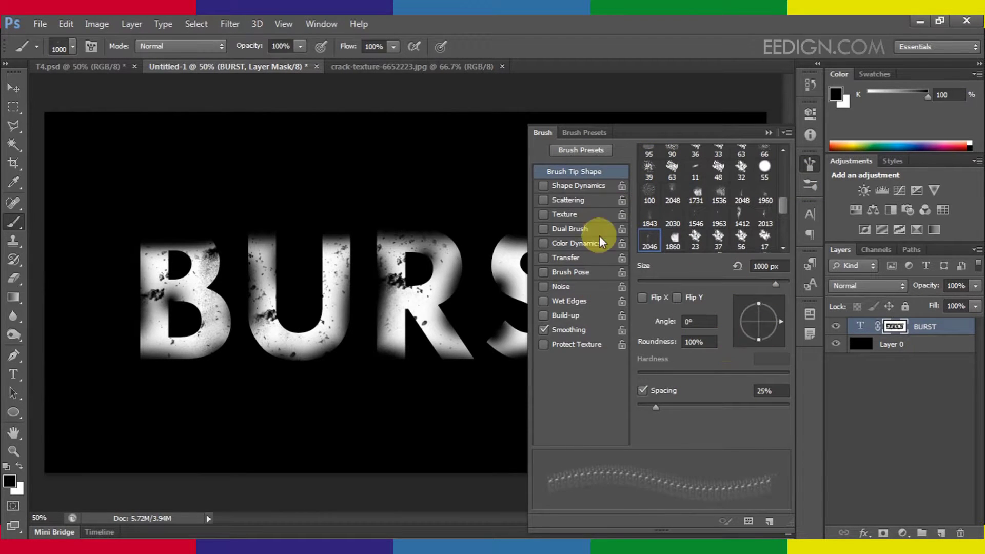
pyautogui.moveTo(778, 322)
pyautogui.mouseDown()
pyautogui.moveTo(750, 301)
pyautogui.moveTo(741, 307)
pyautogui.mouseUp()
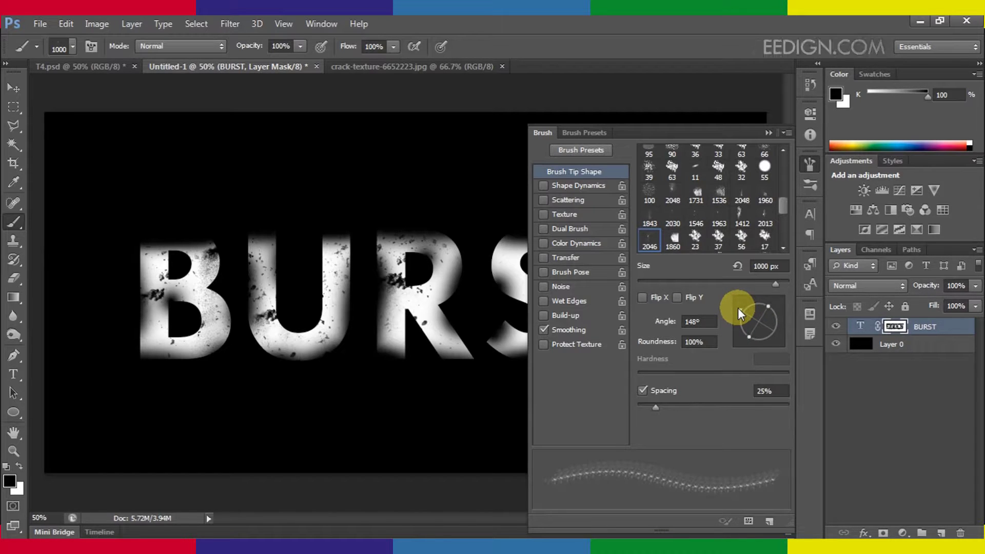
pyautogui.moveTo(742, 305); pyautogui.dragTo(740, 304)
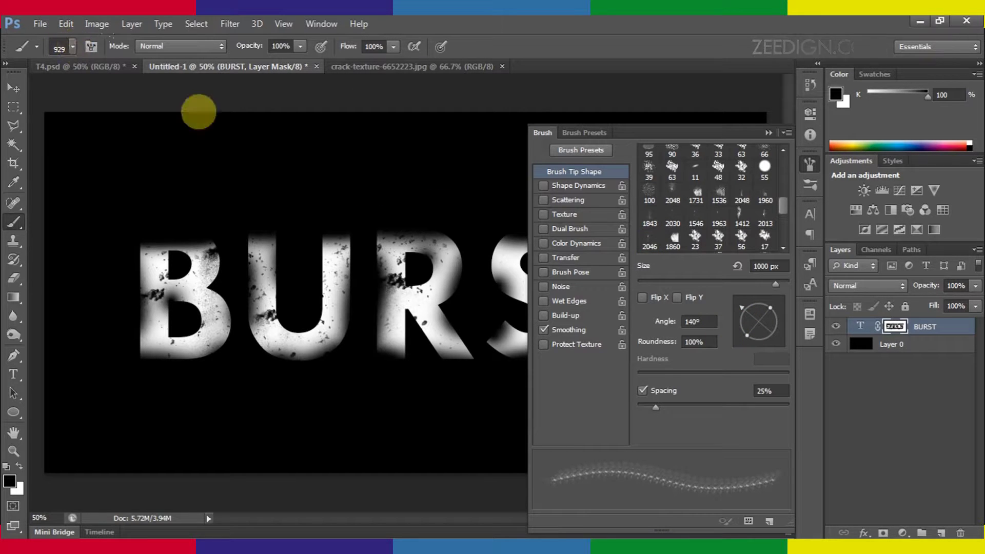
pyautogui.click(768, 133)
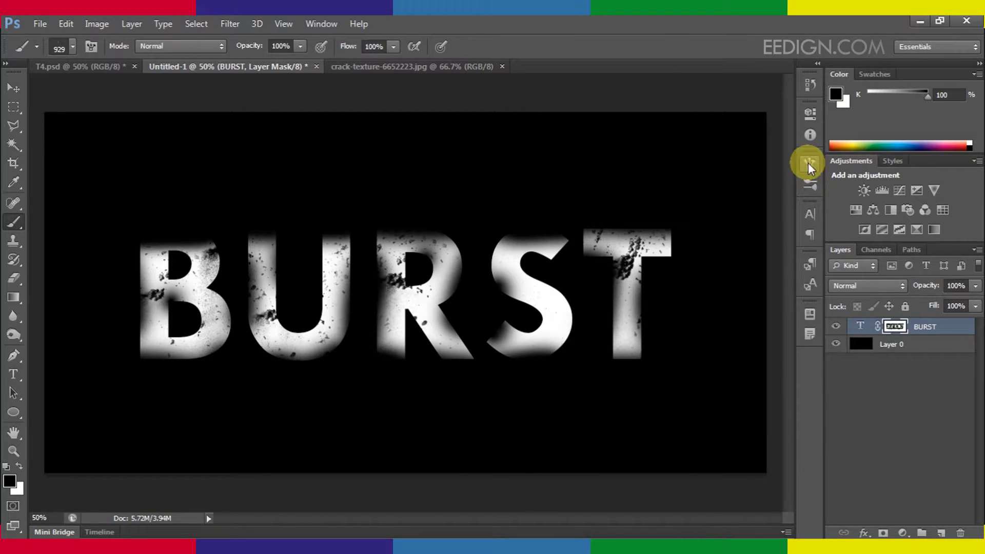
pyautogui.click(810, 167)
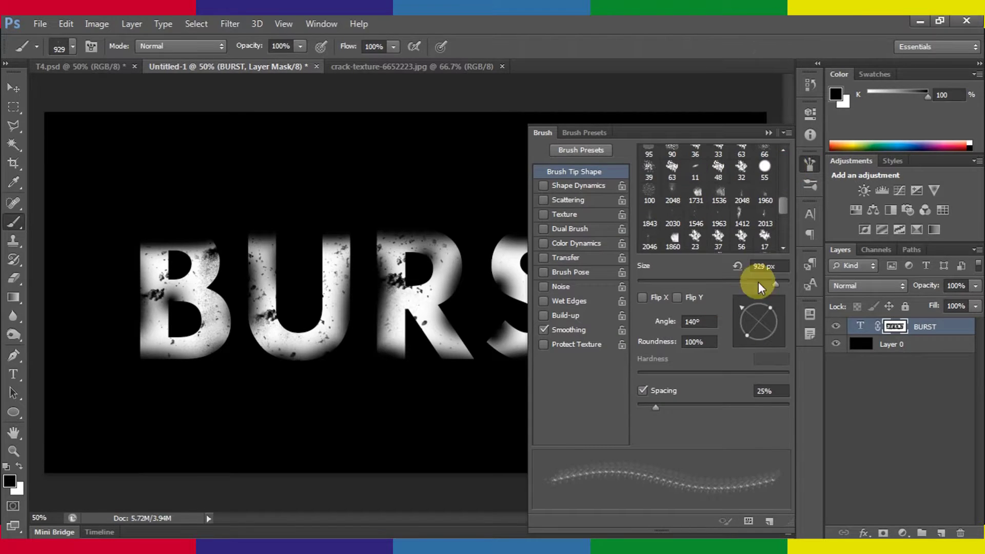
pyautogui.click(810, 187)
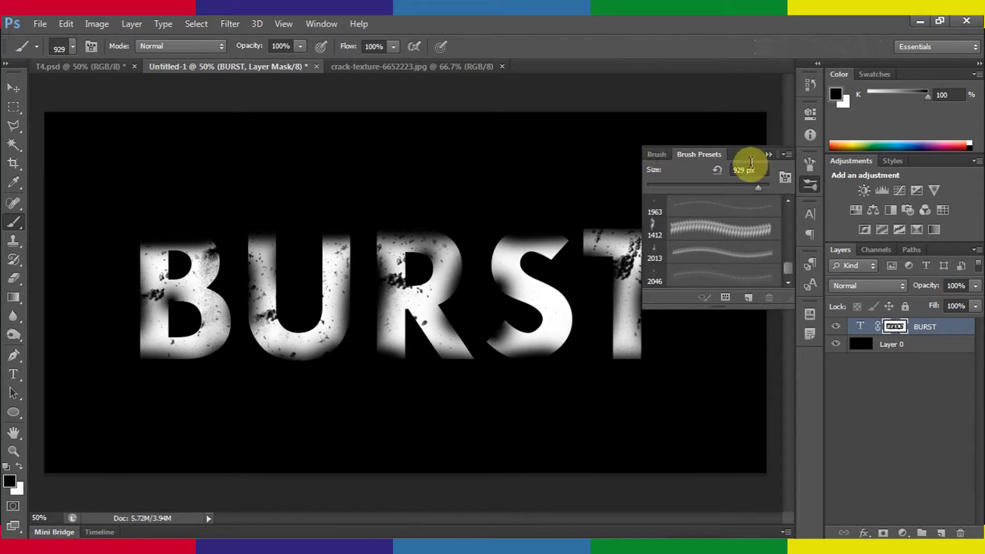
pyautogui.click(810, 165)
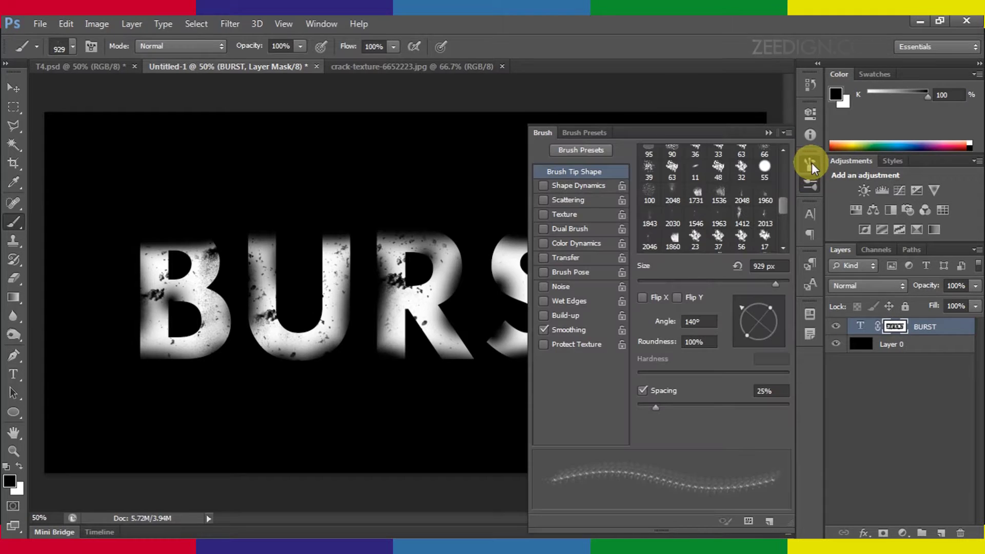
pyautogui.click(765, 132)
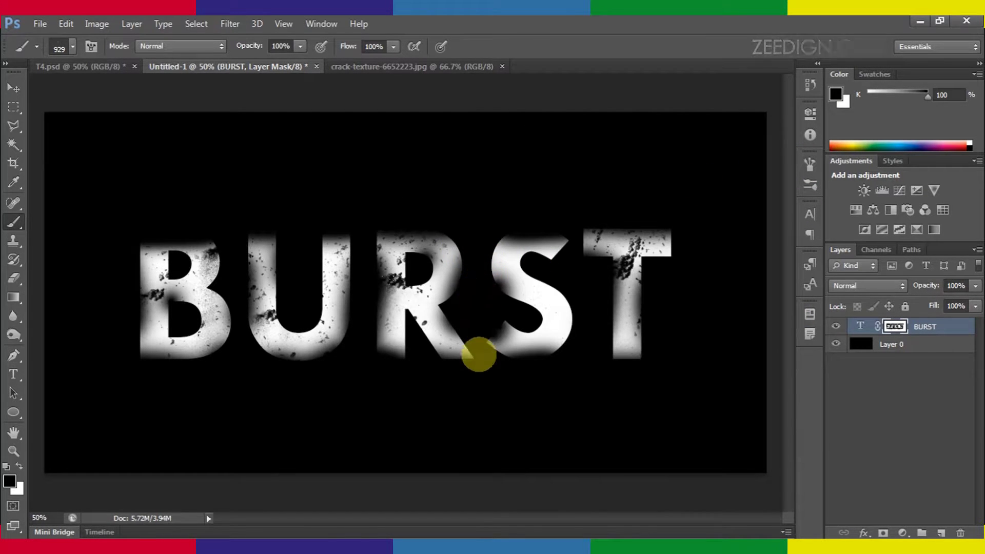
# - Stamp more black debris with the rotated explosion brush on the mask over the letters B, U, R and S
pyautogui.click(480, 344)
pyautogui.click(357, 346)
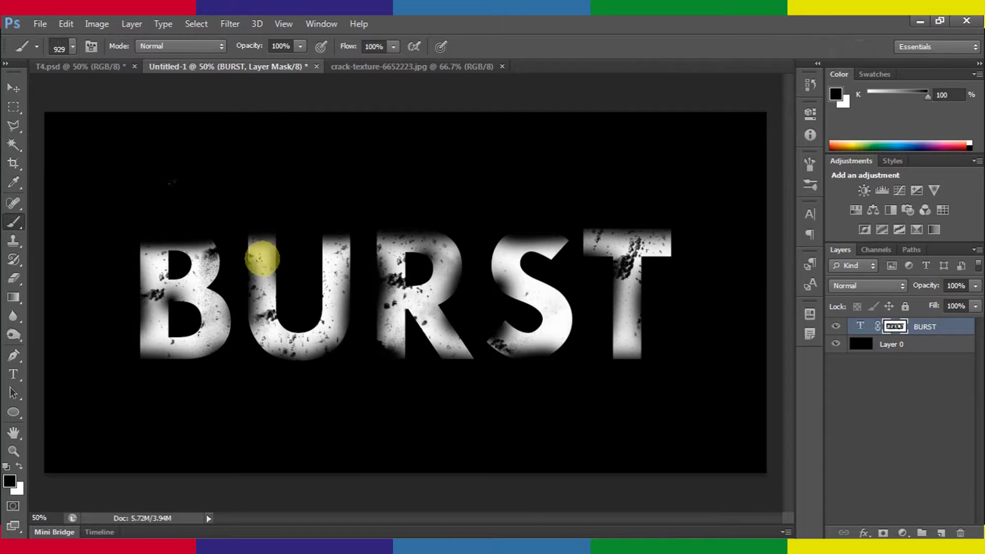
pyautogui.click(325, 230)
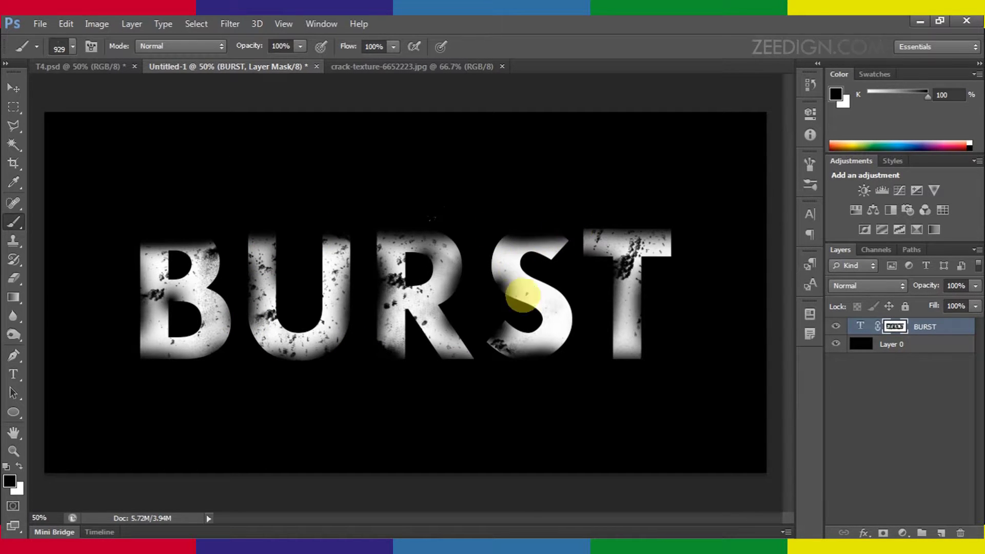
pyautogui.click(524, 309)
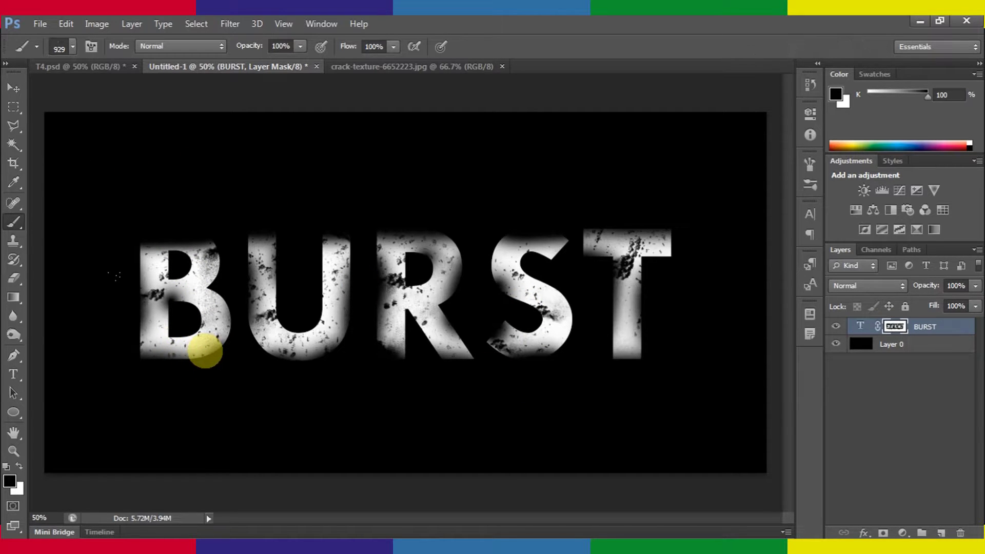
# - Choose the 1843 px explosion brush tip and reduce its size to 1000 px
pyautogui.click(73, 46)
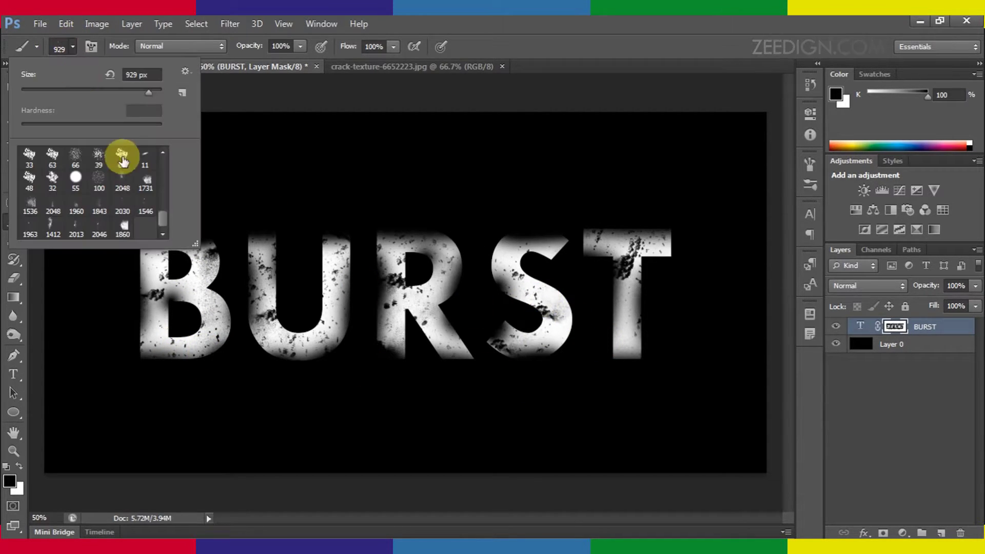
pyautogui.click(77, 210)
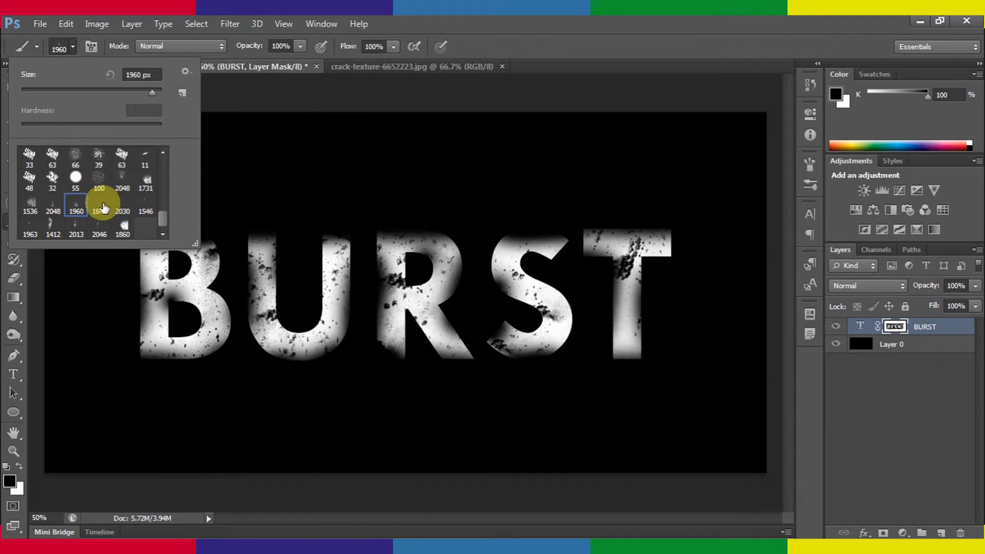
pyautogui.click(103, 208)
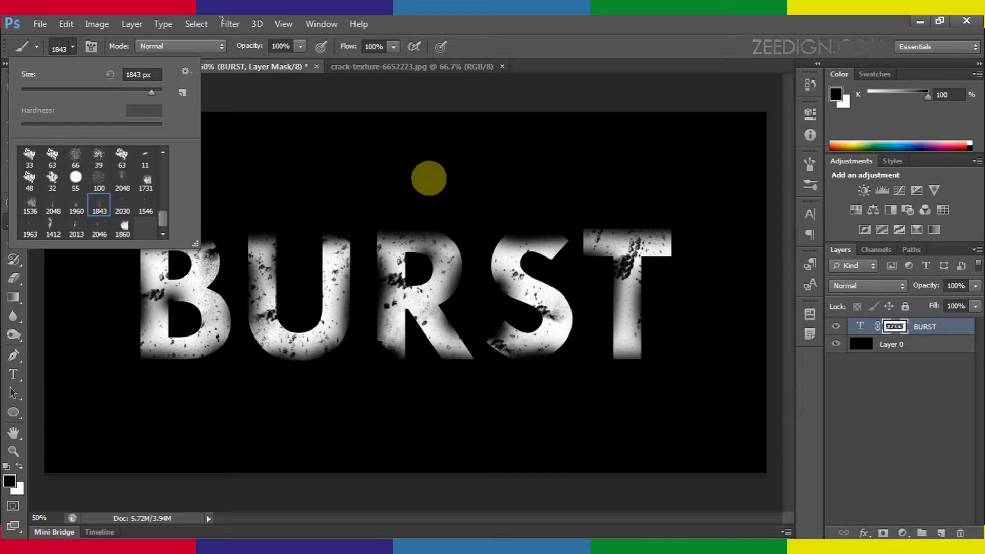
pyautogui.click(536, 43)
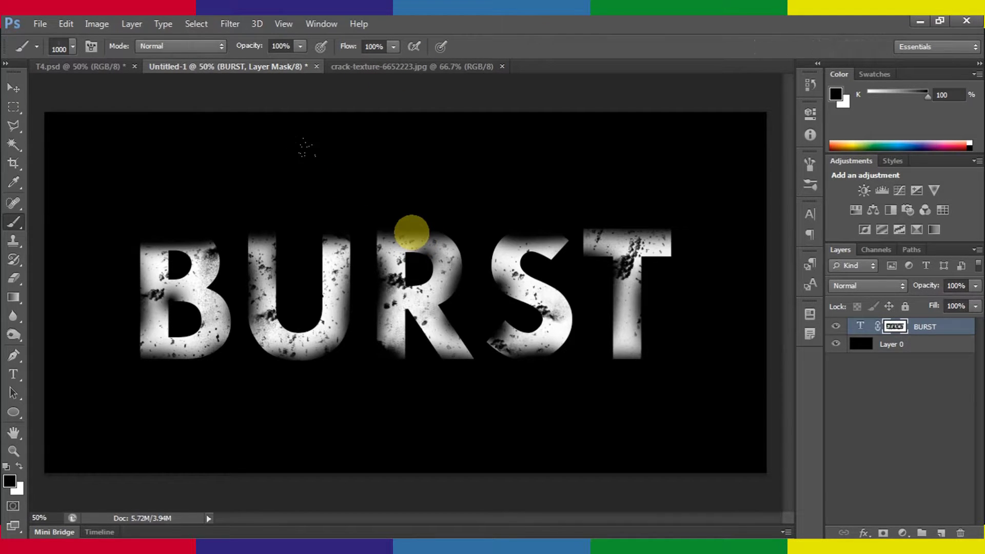
# - Stamp fine black debris on the BURST layer mask across all five letters
pyautogui.click(149, 255)
pyautogui.click(168, 264)
pyautogui.click(344, 241)
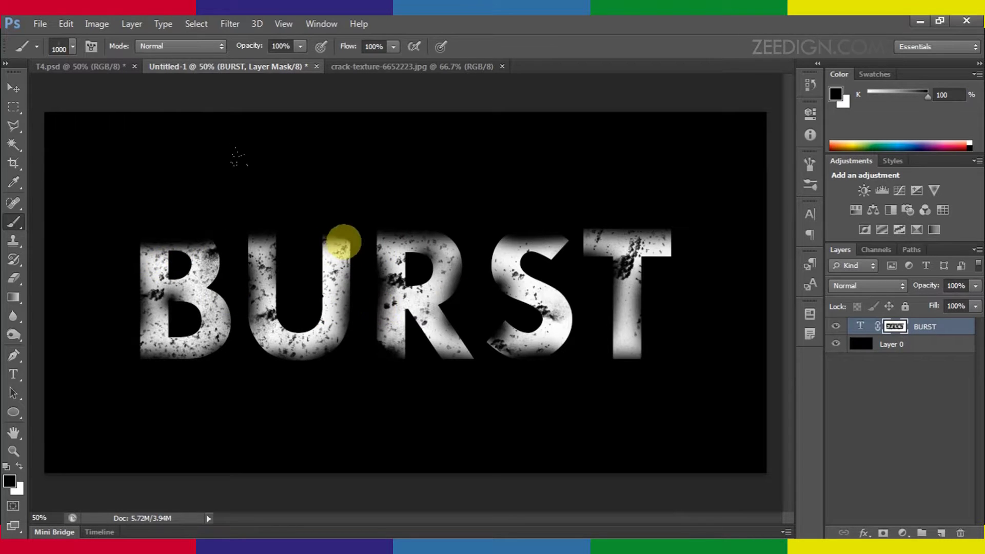
pyautogui.click(574, 231)
pyautogui.click(494, 165)
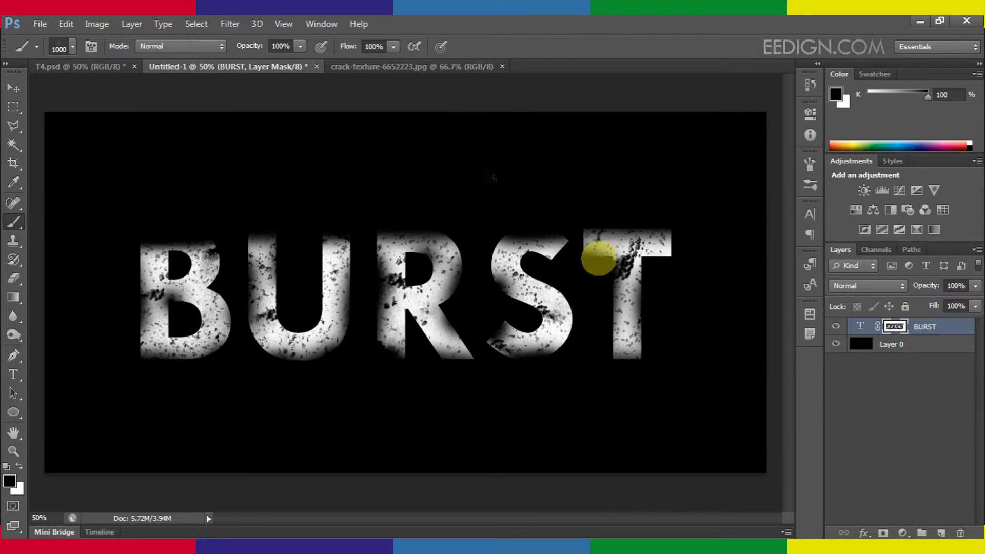
pyautogui.click(599, 258)
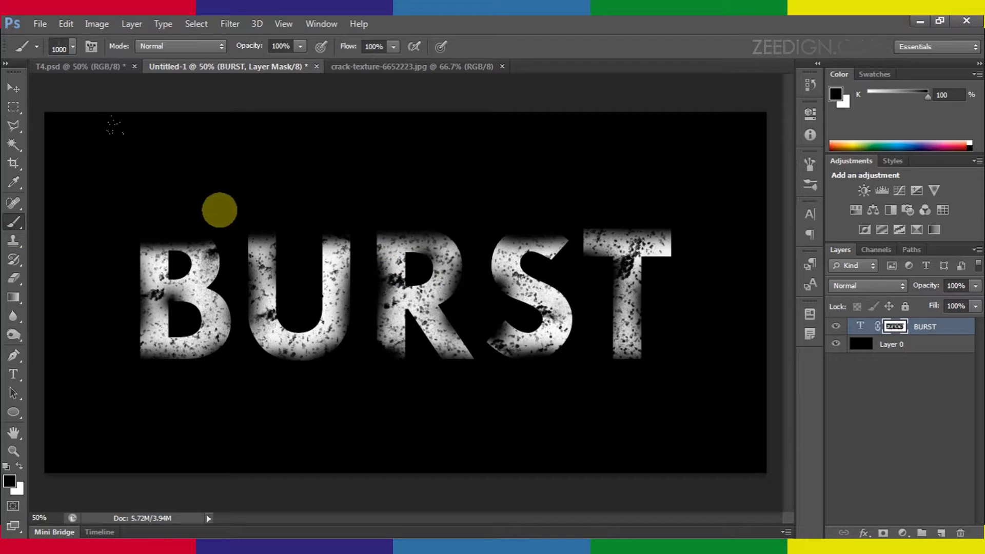
# - Choose the 1963 px explosion brush tip and stamp larger black debris on the mask across the letters
pyautogui.click(73, 46)
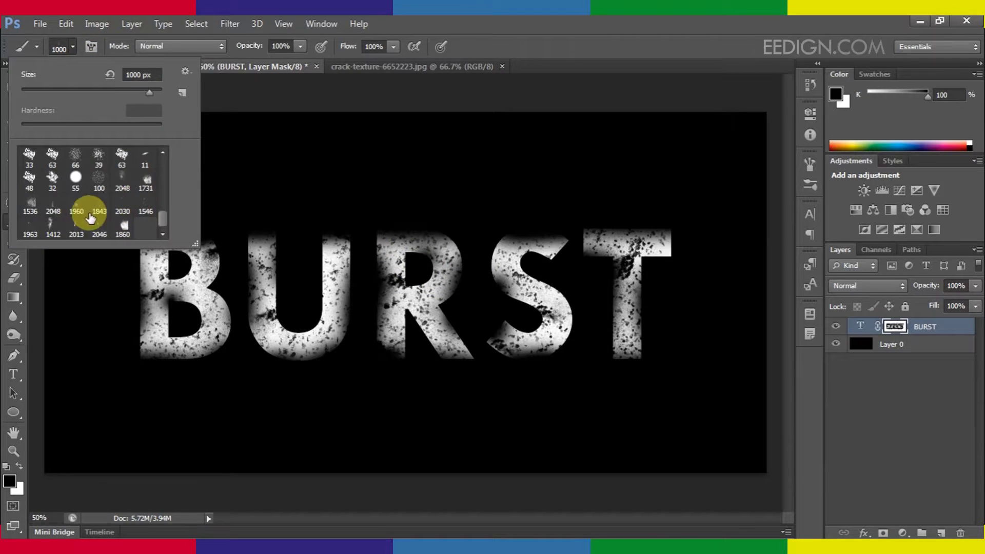
pyautogui.click(29, 226)
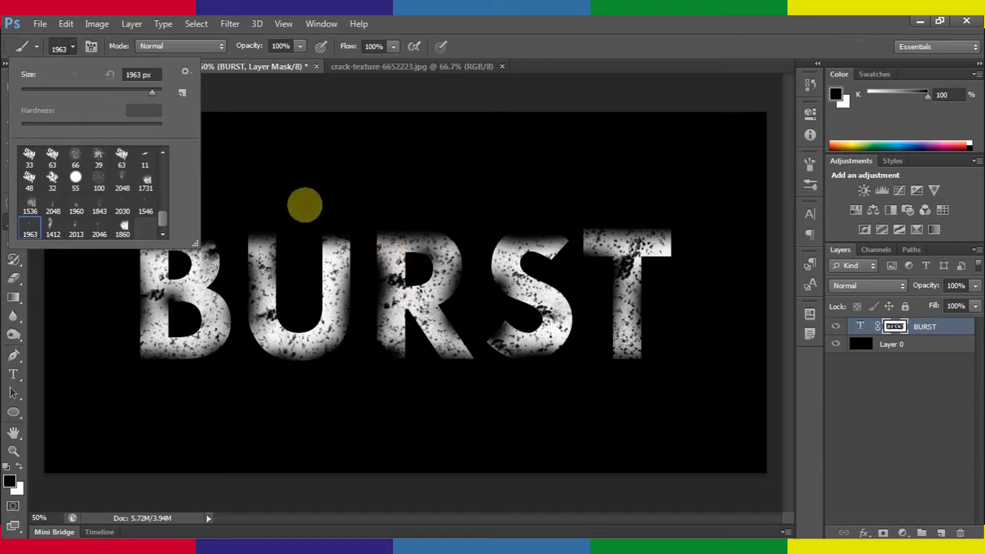
pyautogui.click(583, 45)
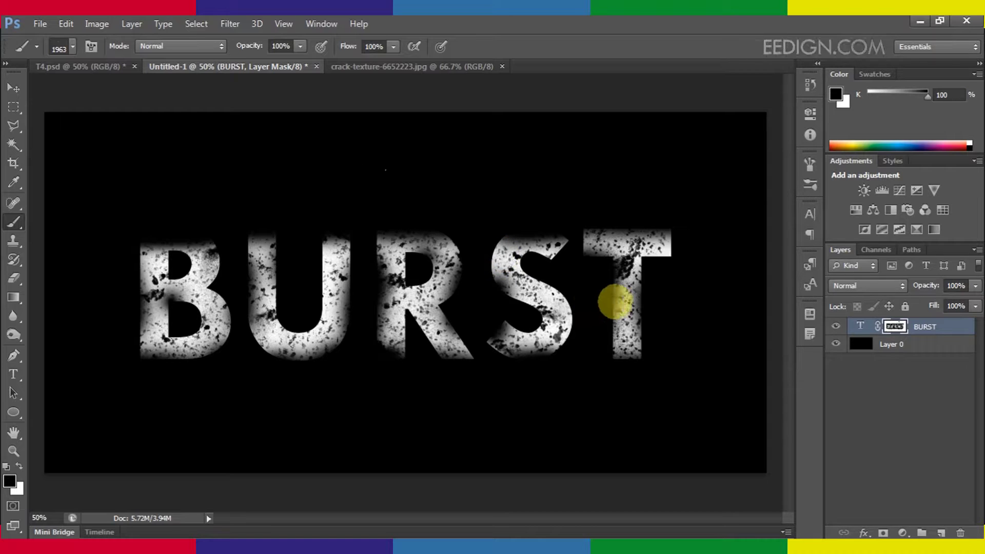
pyautogui.click(621, 302)
pyautogui.click(328, 295)
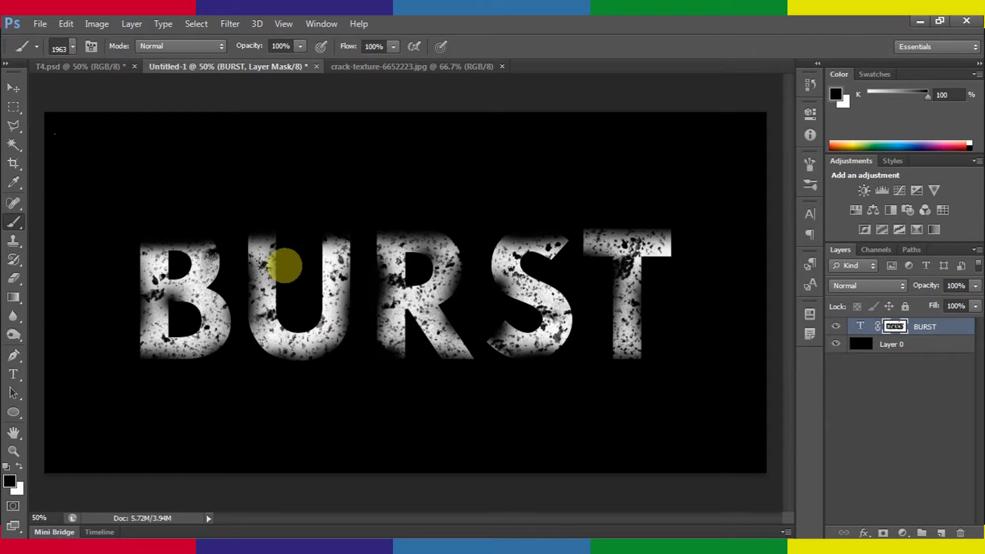
pyautogui.click(293, 267)
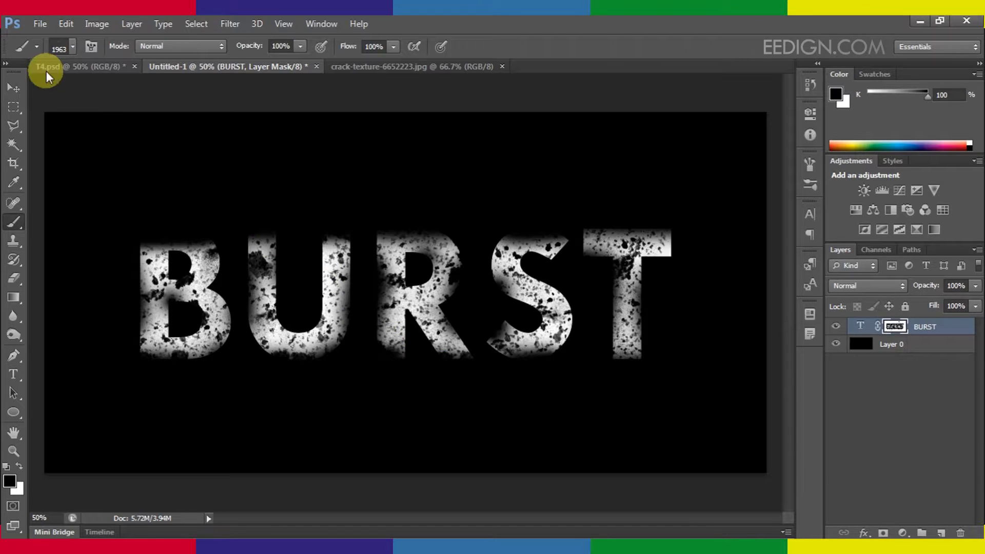
# - Compare the eroded text with the finished burst effect in T4.psd and return to the Untitled-1 document
pyautogui.click(14, 88)
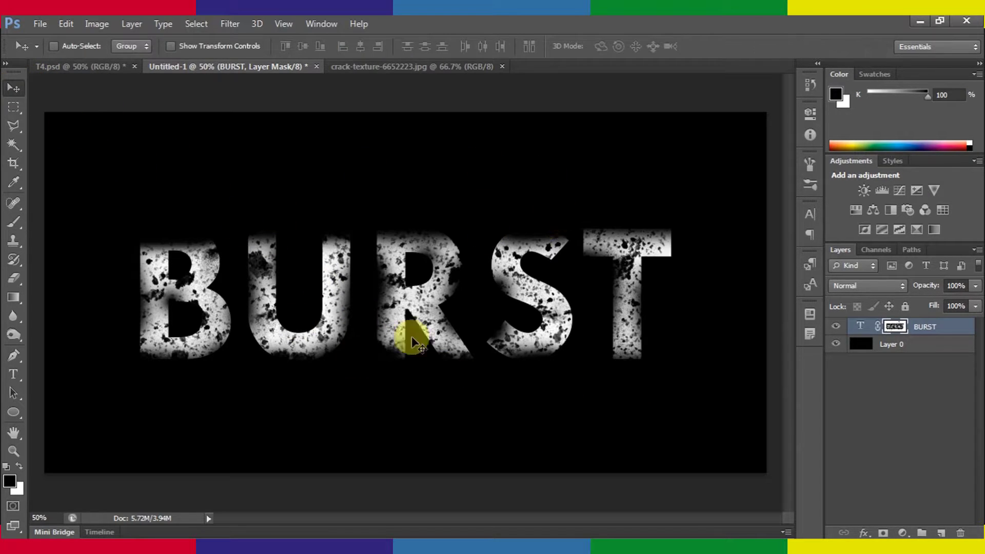
pyautogui.click(94, 65)
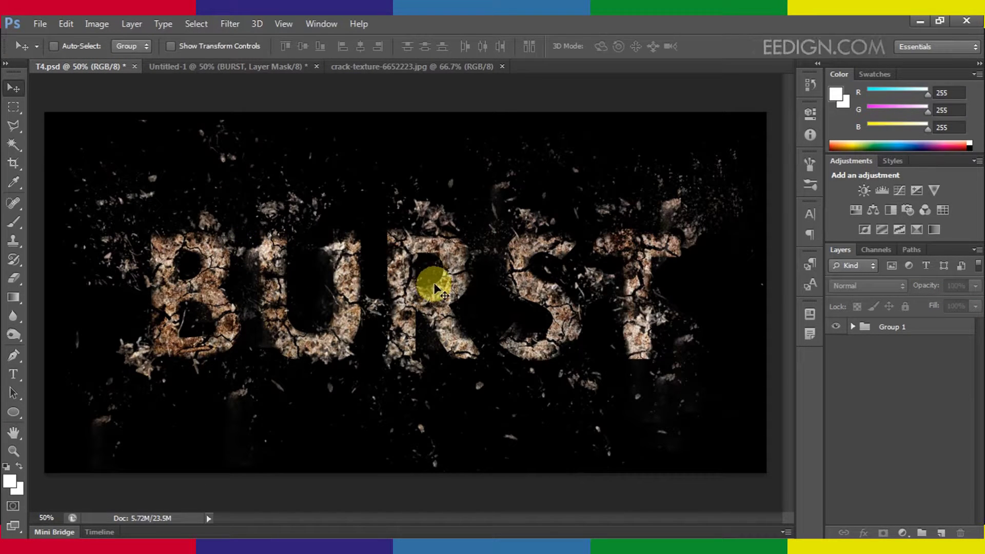
pyautogui.click(226, 66)
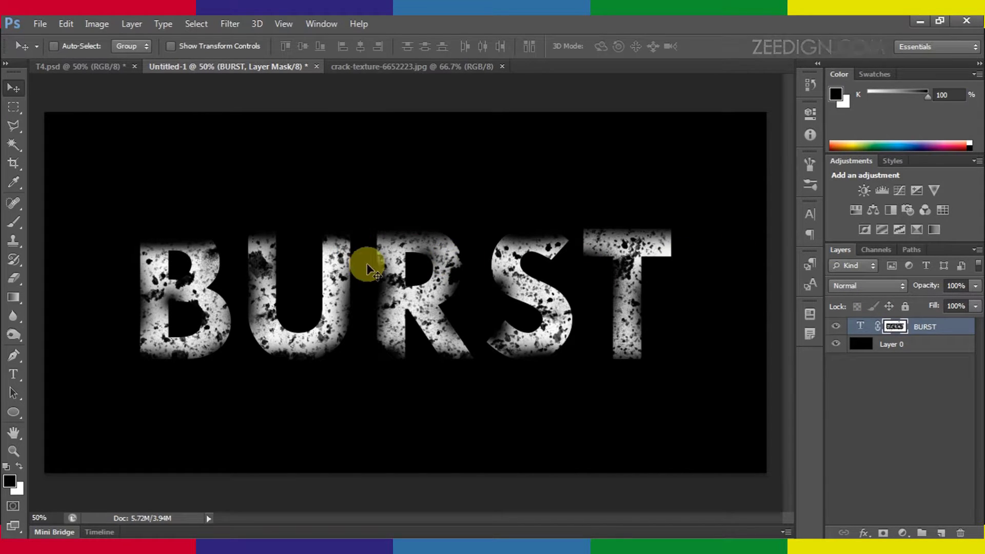
pyautogui.click(104, 66)
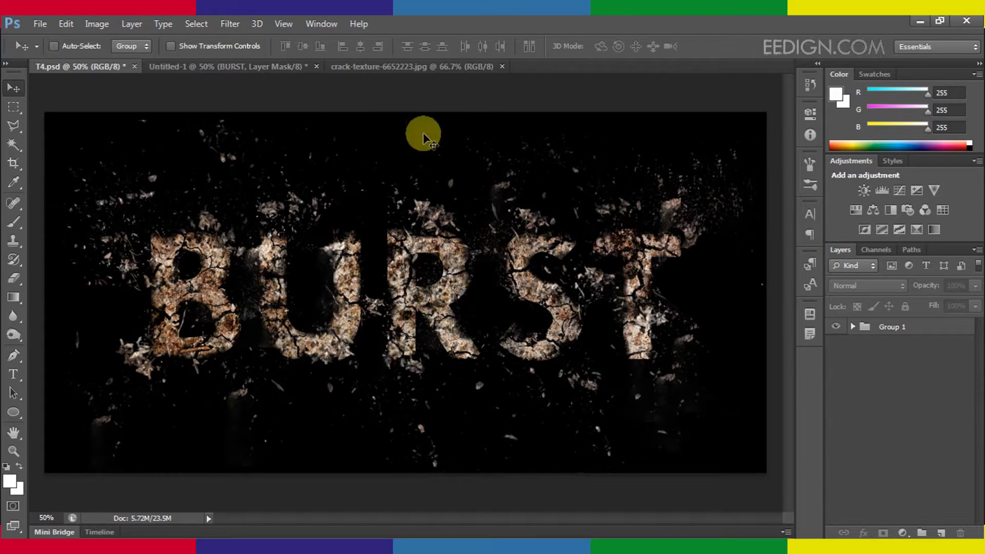
pyautogui.click(214, 66)
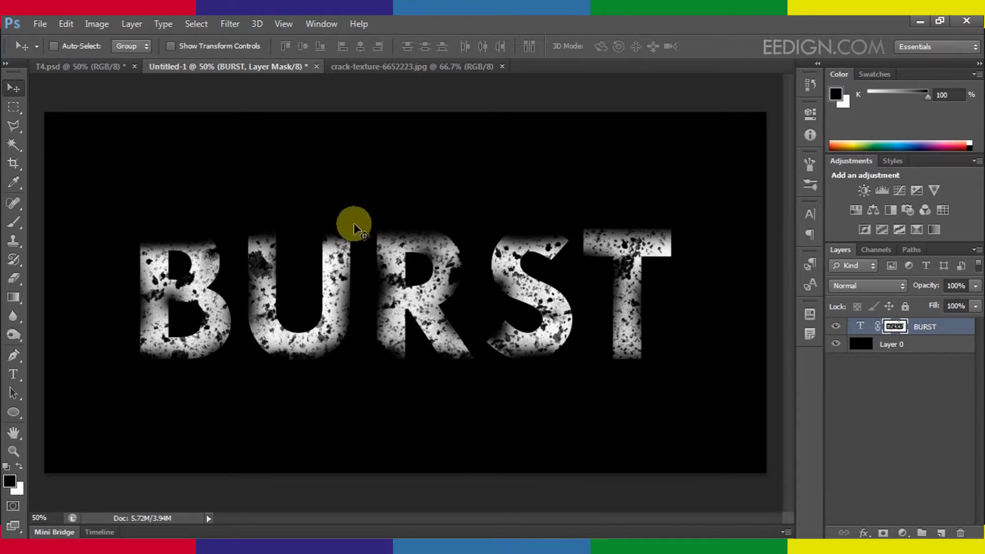
# - Add a new layer above the BURST text and ready the Brush tool with white (ffffff) as the foreground color
pyautogui.click(941, 534)
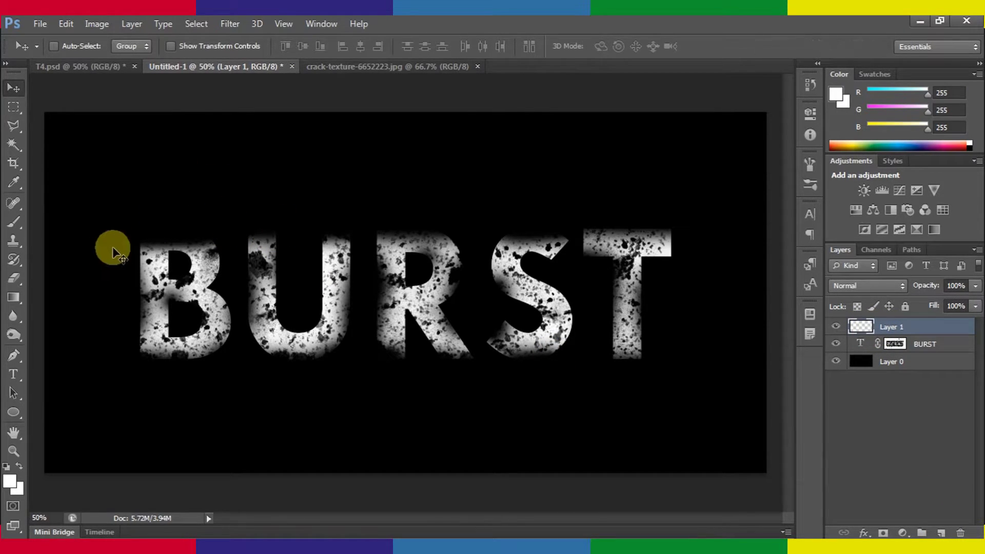
pyautogui.click(14, 221)
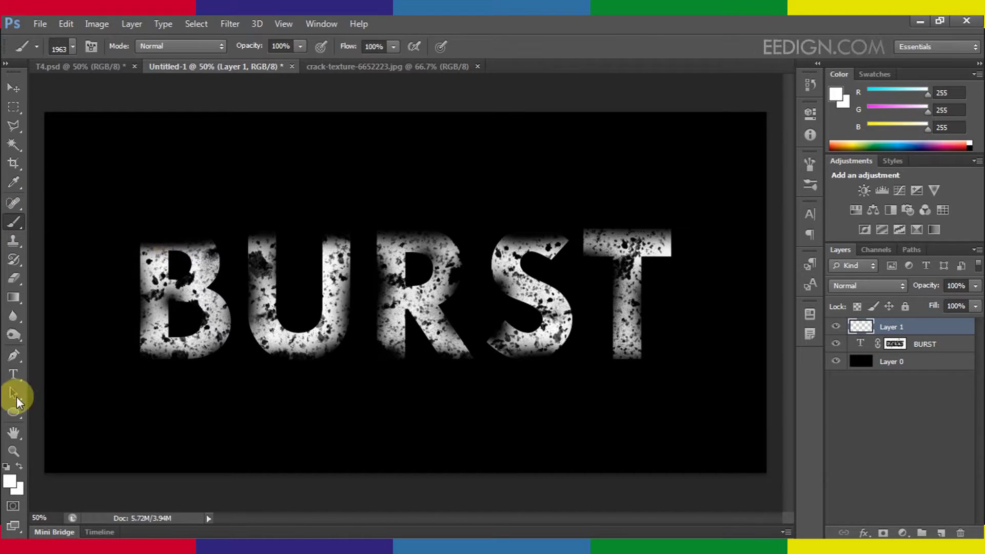
pyautogui.click(9, 481)
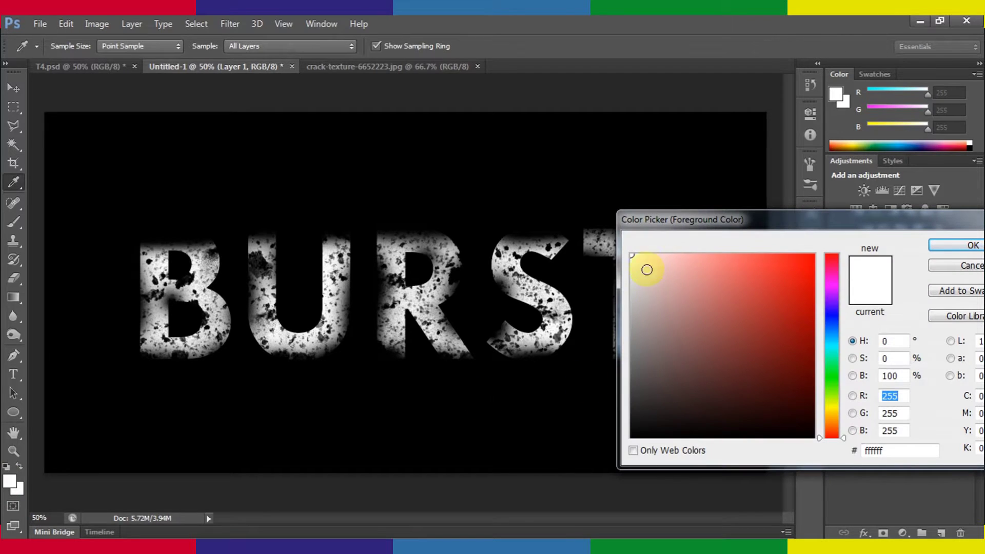
pyautogui.moveTo(647, 269); pyautogui.dragTo(610, 236)
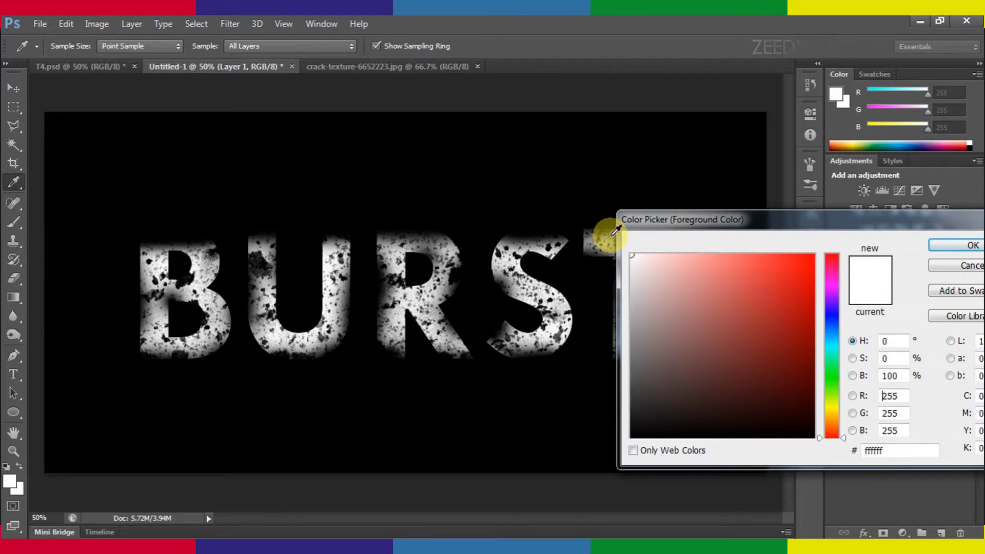
pyautogui.click(958, 247)
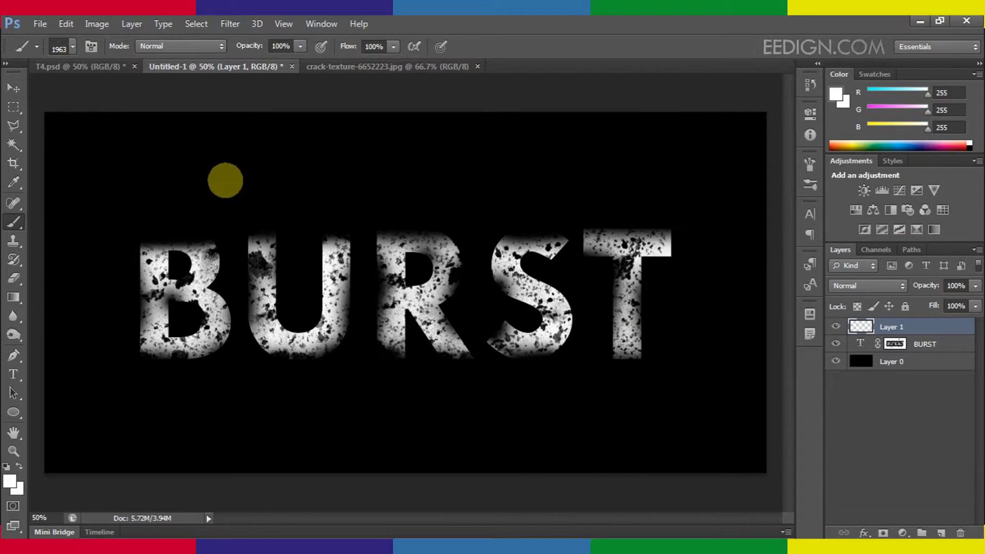
# - Reduce the explosion brush to 800 px and stamp white debris beside the upper-left corner of the B and above the U
pyautogui.press('[')
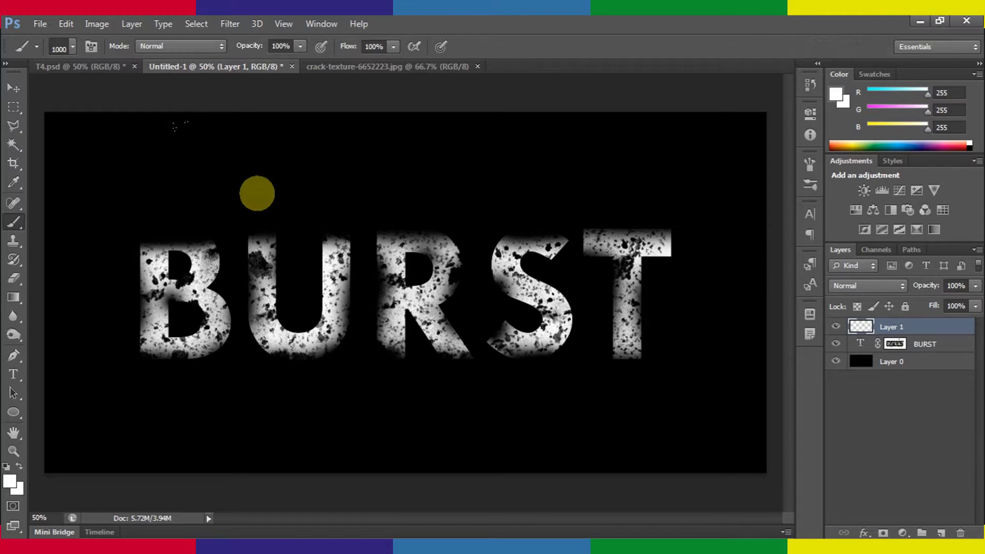
pyautogui.click(131, 252)
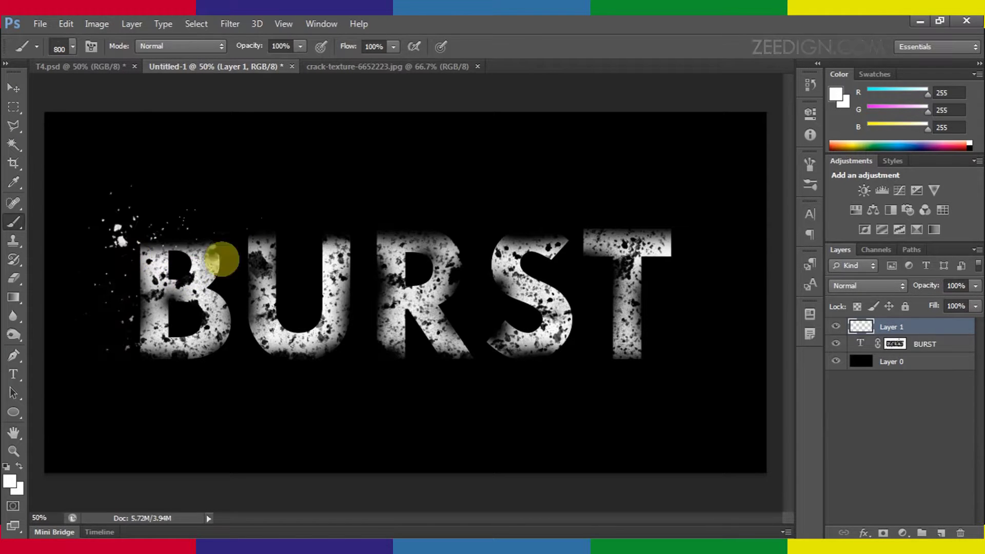
pyautogui.click(250, 224)
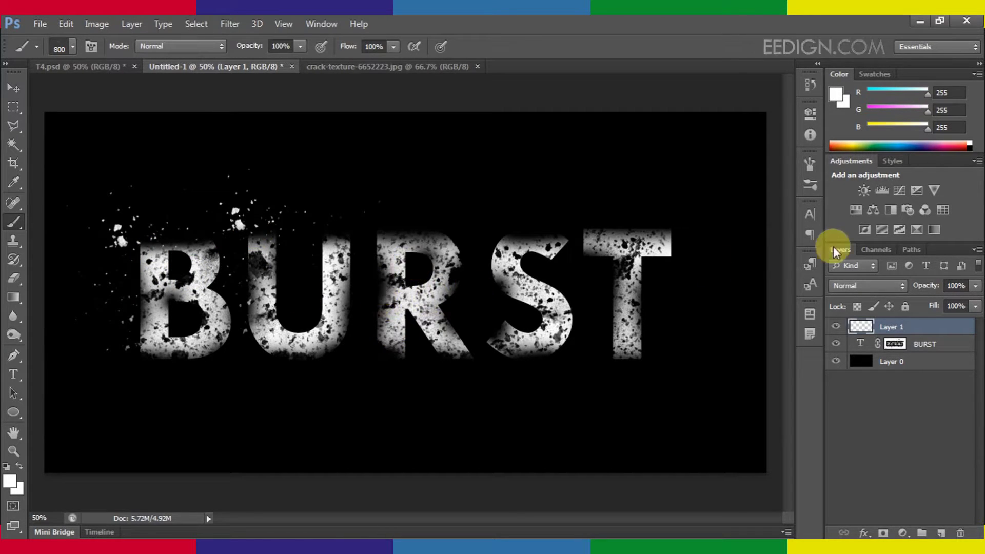
# - Set the brush tip to a -97° angle and 714 px, and stamp white debris between U and R and between R and S
pyautogui.click(810, 164)
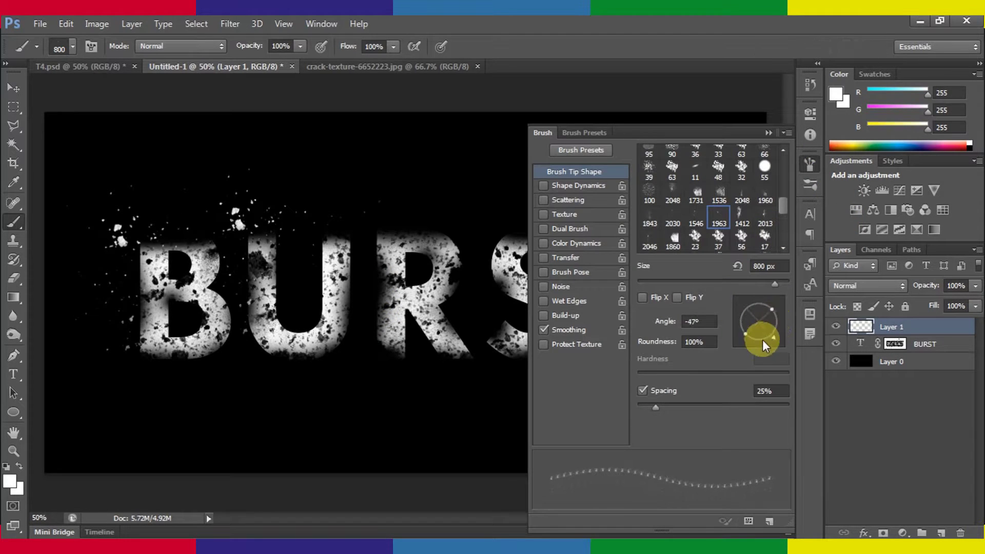
pyautogui.keyDown('alt'); pyautogui.moveTo(379, 316); pyautogui.dragTo(365, 319); pyautogui.keyUp('alt')
pyautogui.click(357, 325)
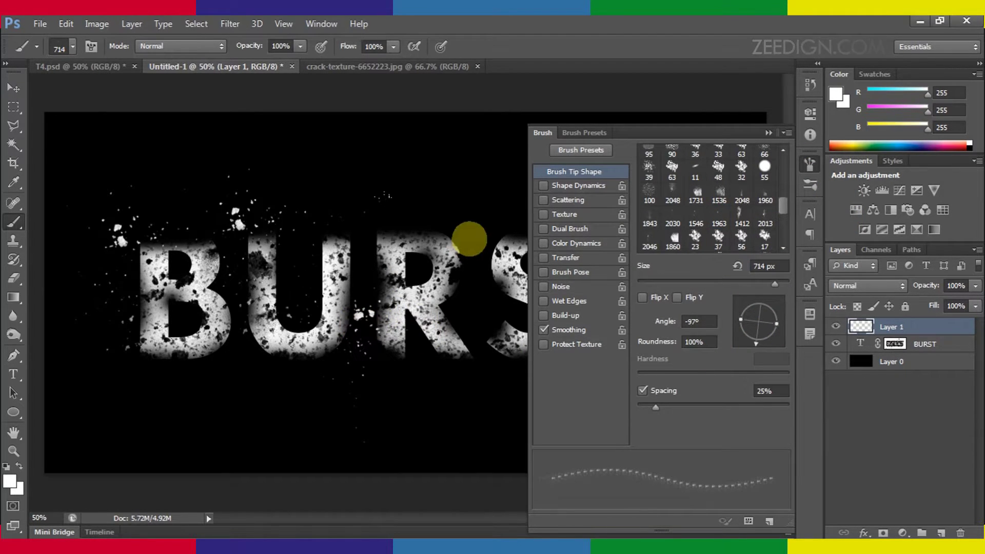
pyautogui.click(483, 244)
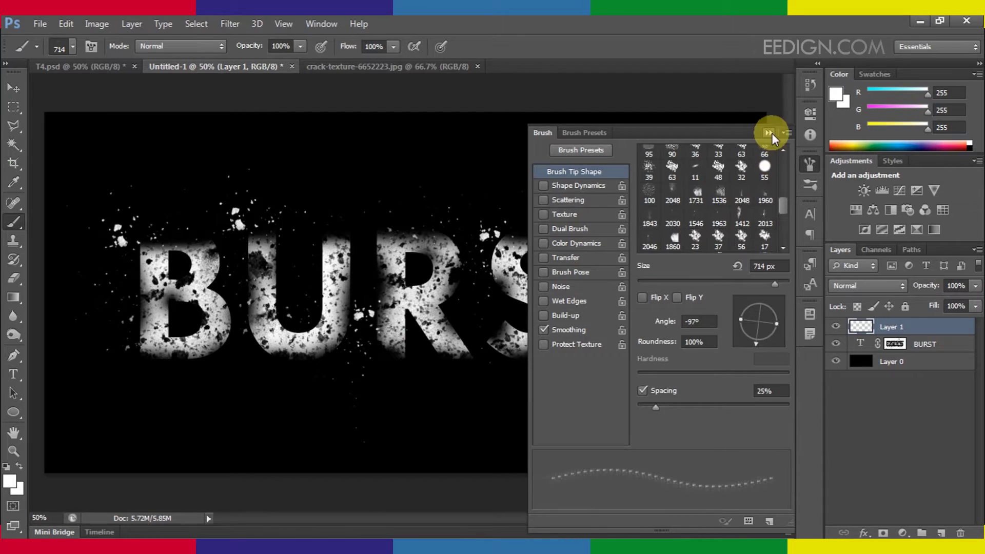
# - Stamp white debris with the 714 px brush on the T's crossbar and beside the T's upper-right corner
pyautogui.click(769, 132)
pyautogui.click(599, 269)
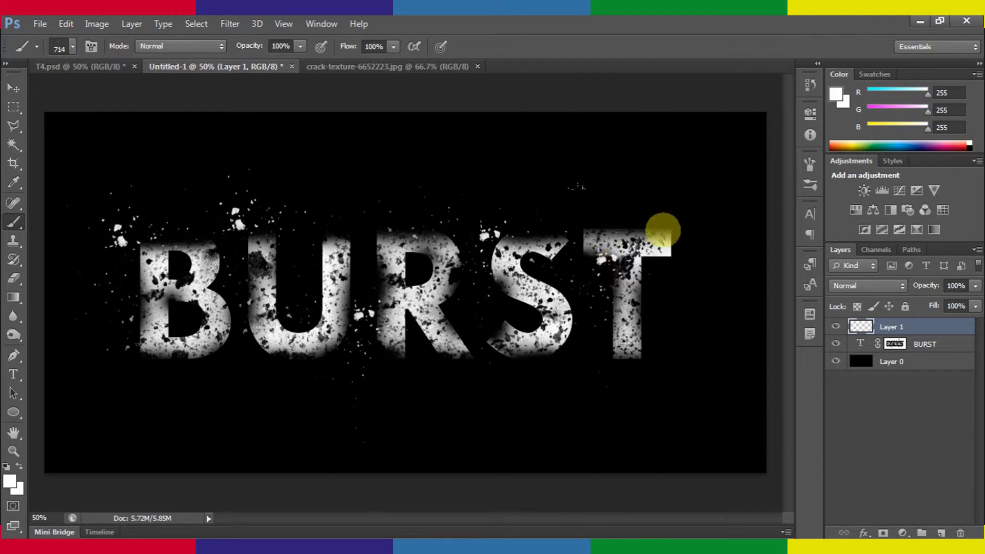
pyautogui.click(662, 234)
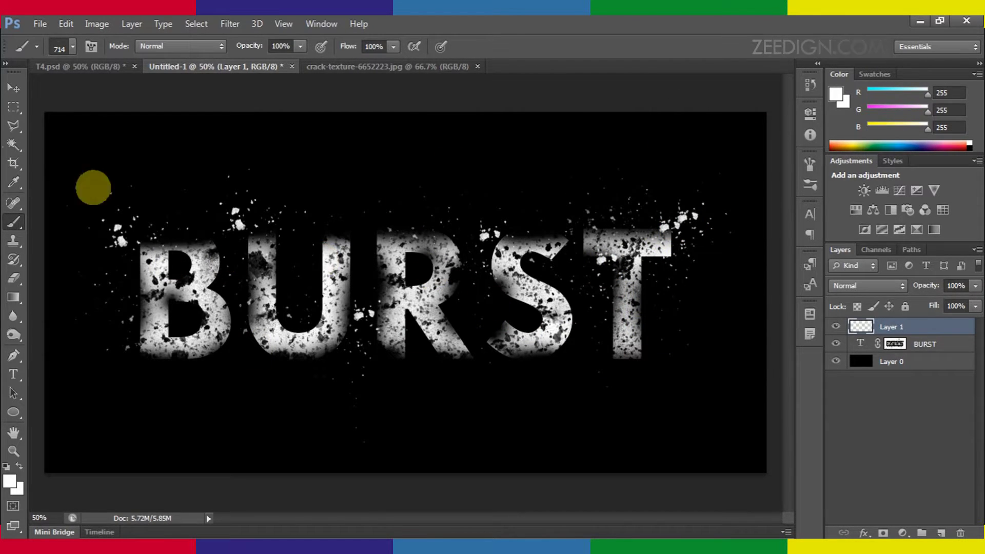
# - Load the 2046 px explosion brush, reduce it to 800 px, and stamp white debris between U and R, on R, B and S, and beside B
pyautogui.click(72, 45)
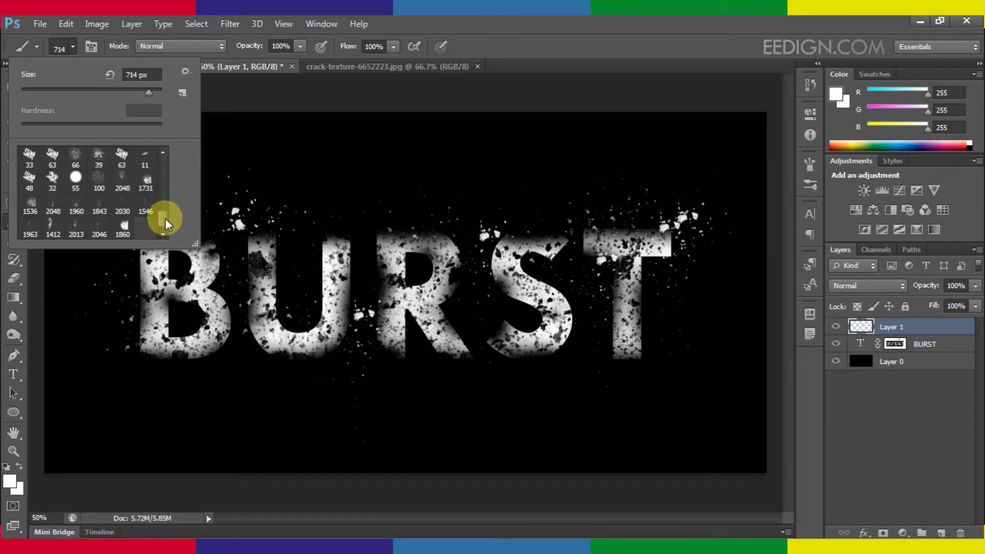
pyautogui.click(99, 227)
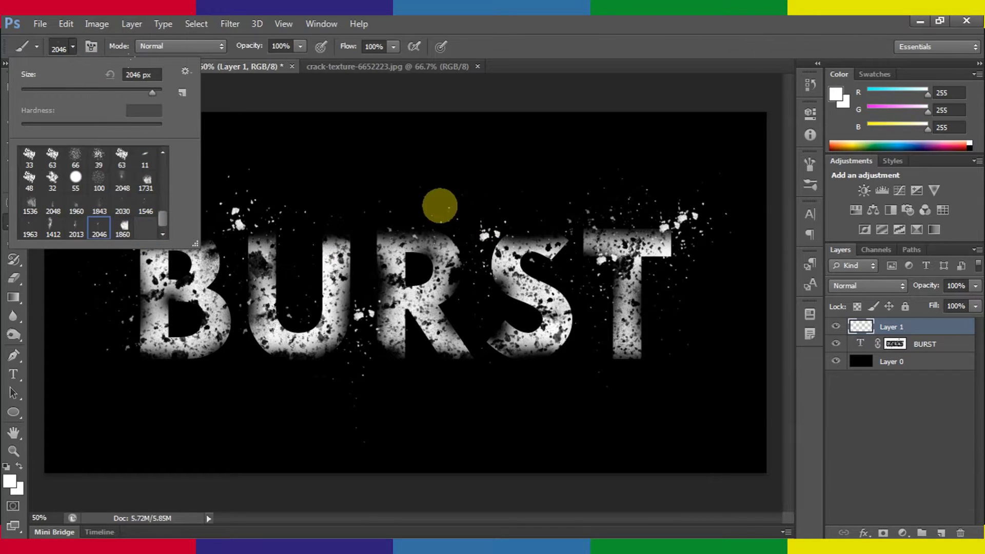
pyautogui.click(555, 58)
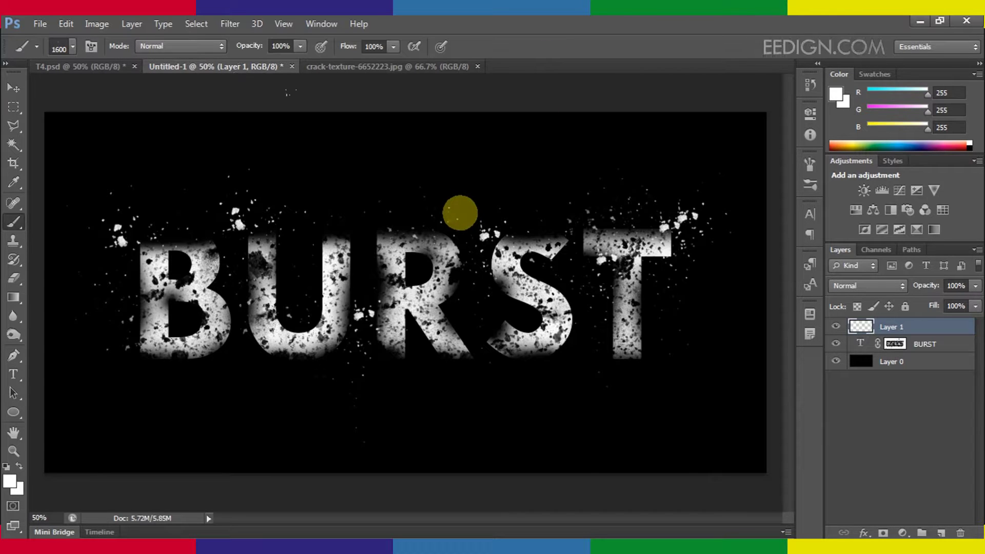
pyautogui.press('[')
pyautogui.press('[')
pyautogui.press('[')
pyautogui.press('[')
pyautogui.press('[')
pyautogui.press('[')
pyautogui.press('[')
pyautogui.press('[')
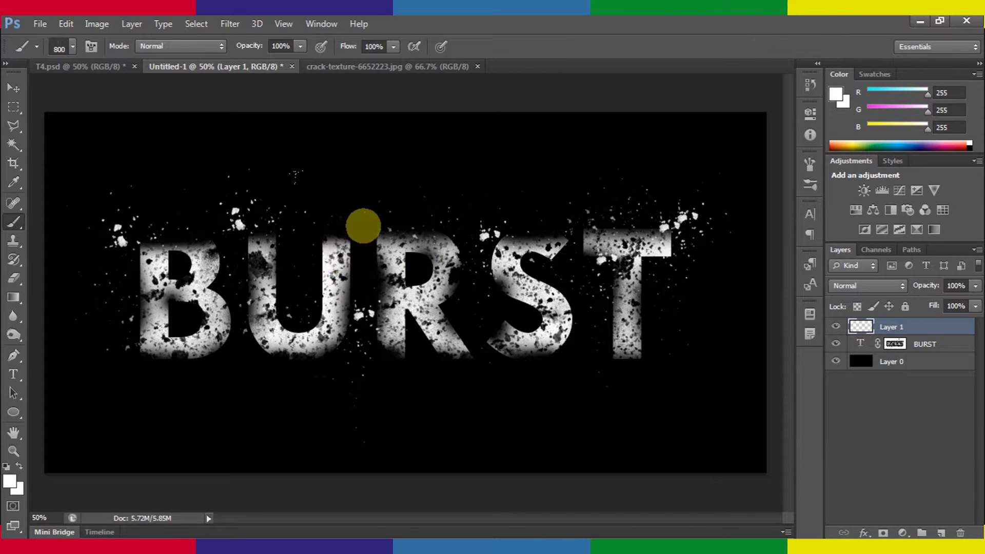
pyautogui.click(363, 225)
pyautogui.click(418, 293)
pyautogui.click(177, 286)
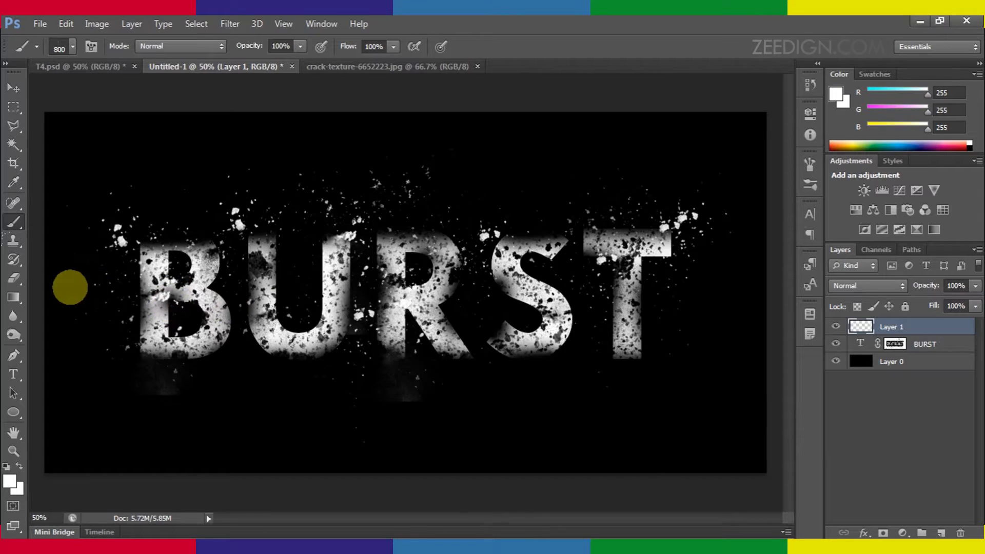
pyautogui.click(115, 300)
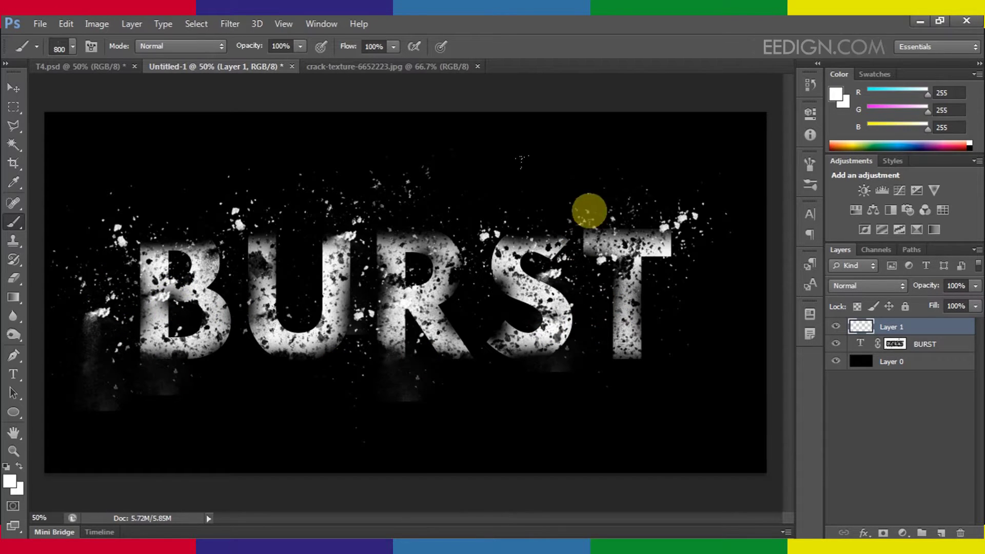
# - Load the 1843 px explosion brush, reduce it to 500 px, and stamp fine white debris inside the U, between R and S, and above the S
pyautogui.click(73, 47)
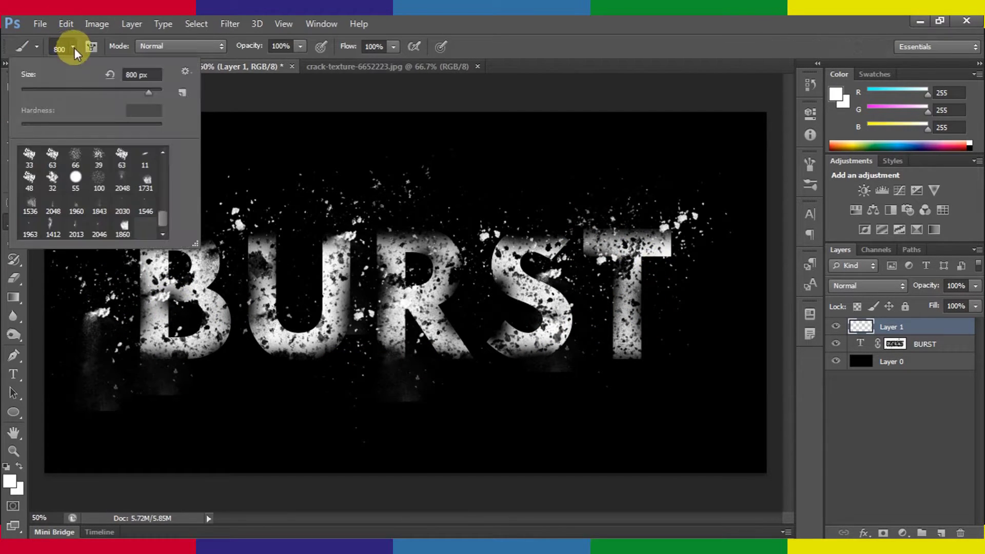
pyautogui.click(27, 205)
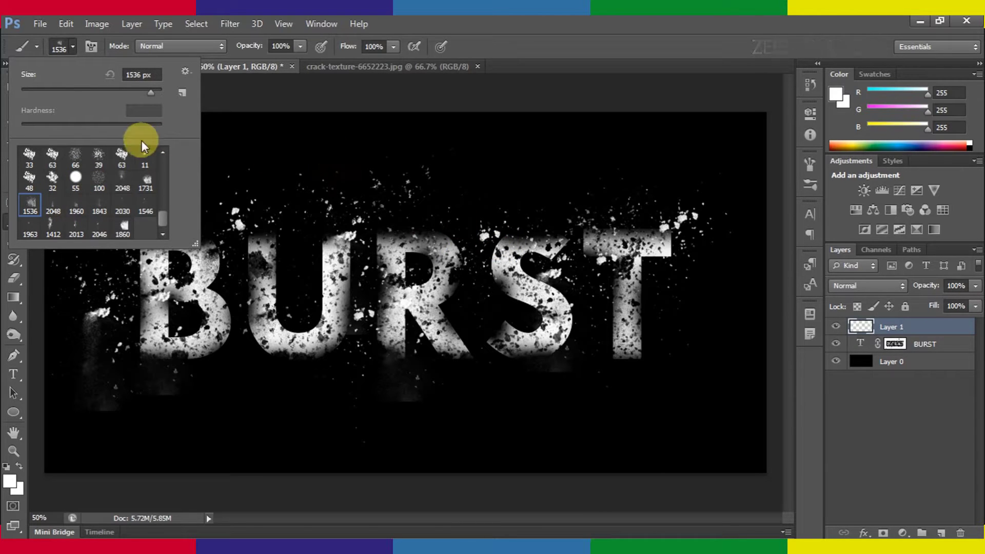
pyautogui.click(49, 207)
pyautogui.click(78, 205)
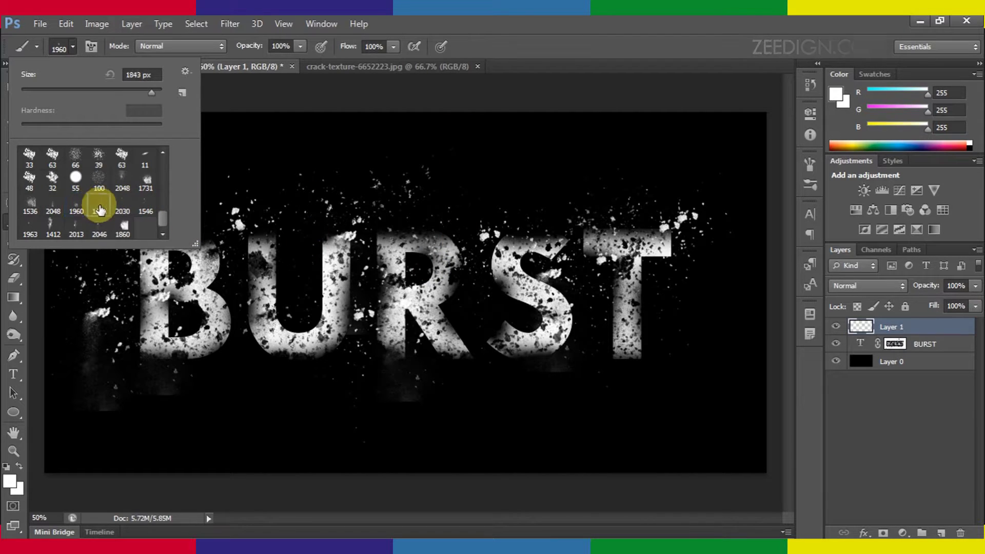
pyautogui.click(99, 206)
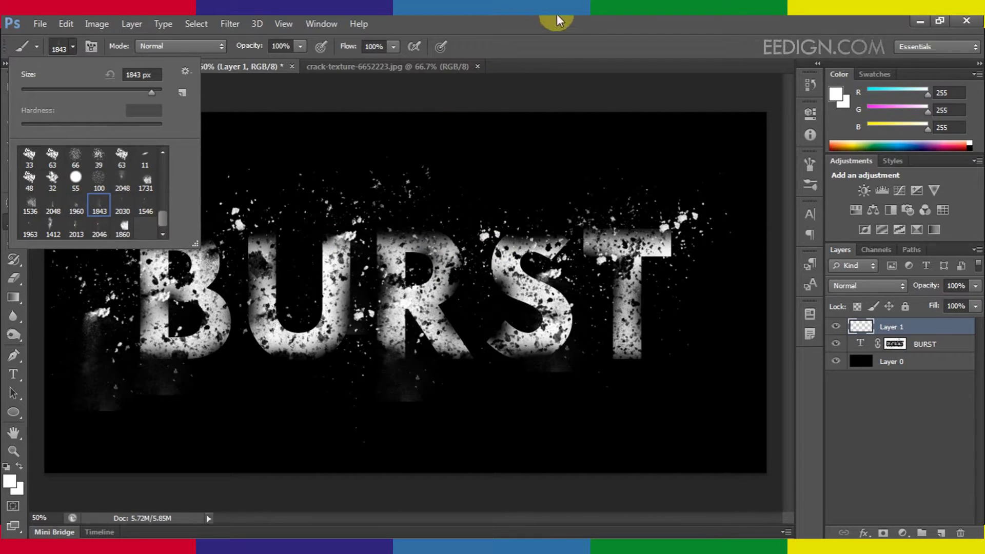
pyautogui.click(539, 61)
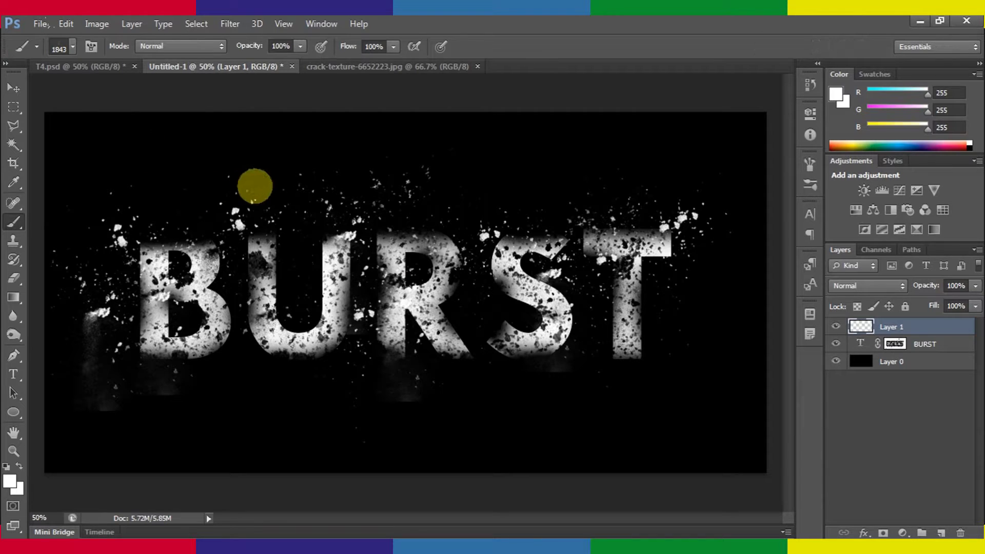
pyautogui.press('[')
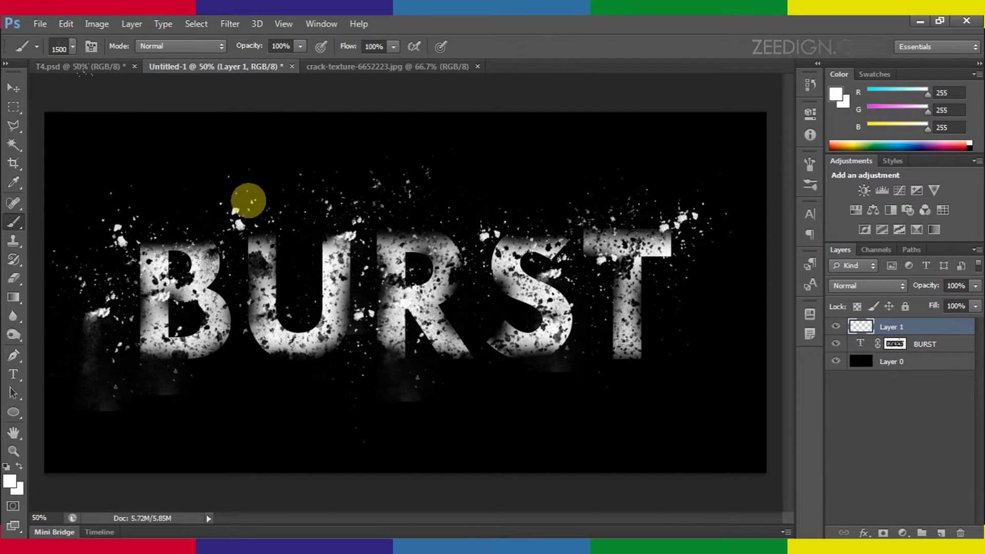
pyautogui.press('[')
pyautogui.press('[')
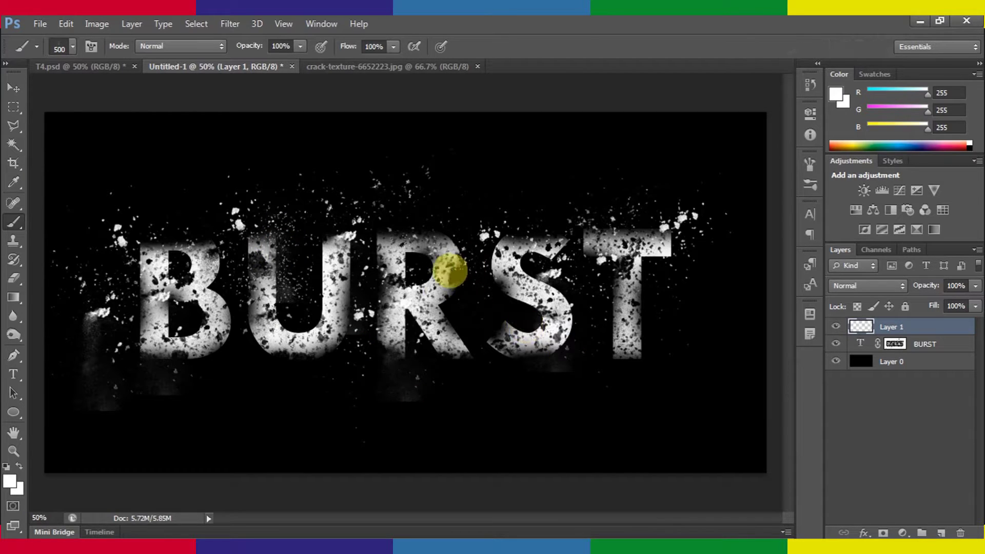
pyautogui.click(528, 185)
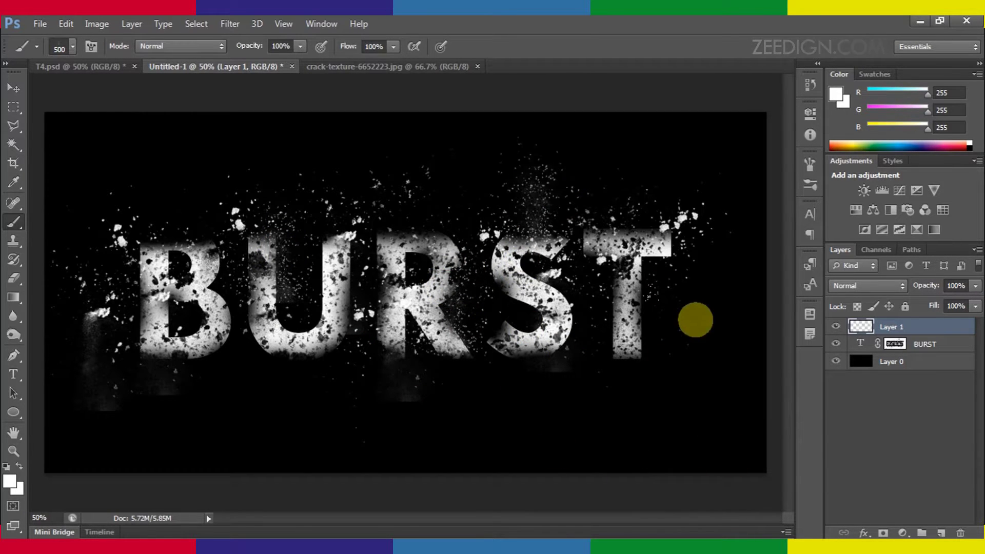
# - Using the 2046 px explosion brush, stamp debris below U and R at 600 px, and below B and beside the R's top at 1000 px
pyautogui.click(73, 46)
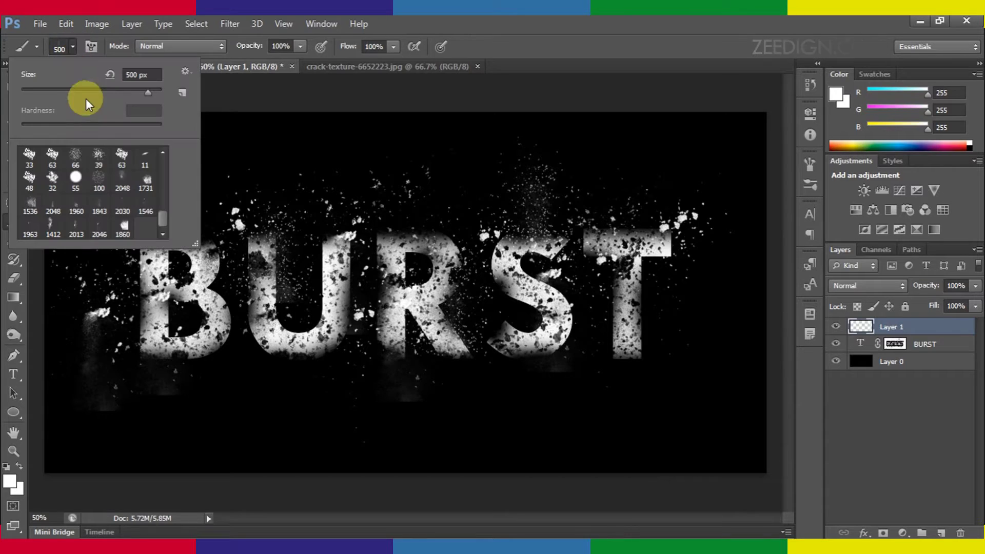
pyautogui.click(100, 230)
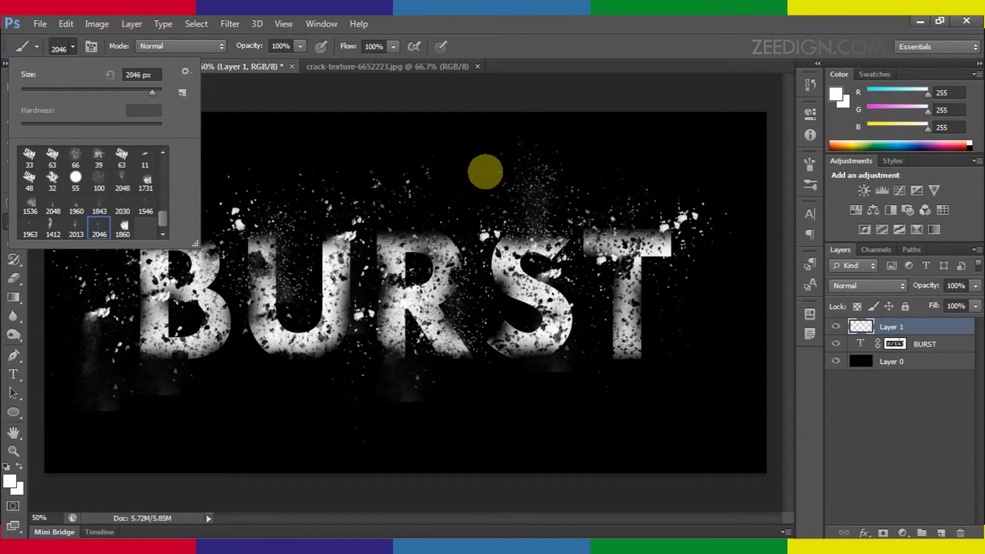
pyautogui.click(578, 61)
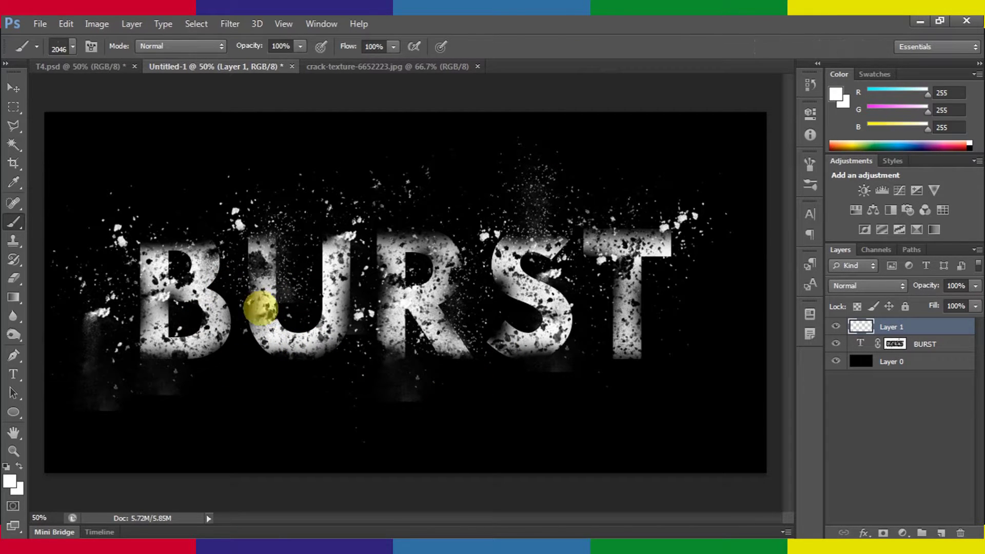
pyautogui.press('[')
pyautogui.press('[')
pyautogui.press('[')
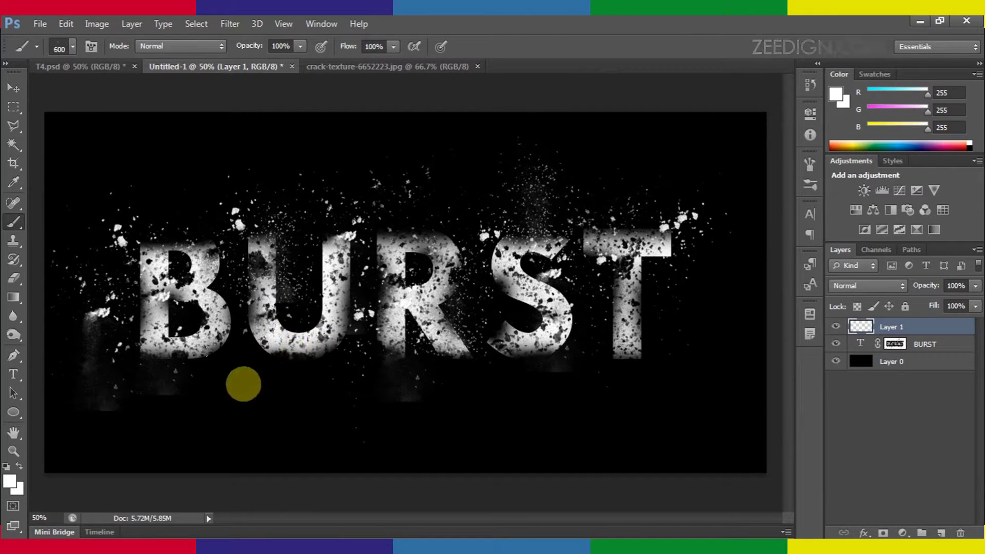
pyautogui.click(247, 367)
pyautogui.click(451, 395)
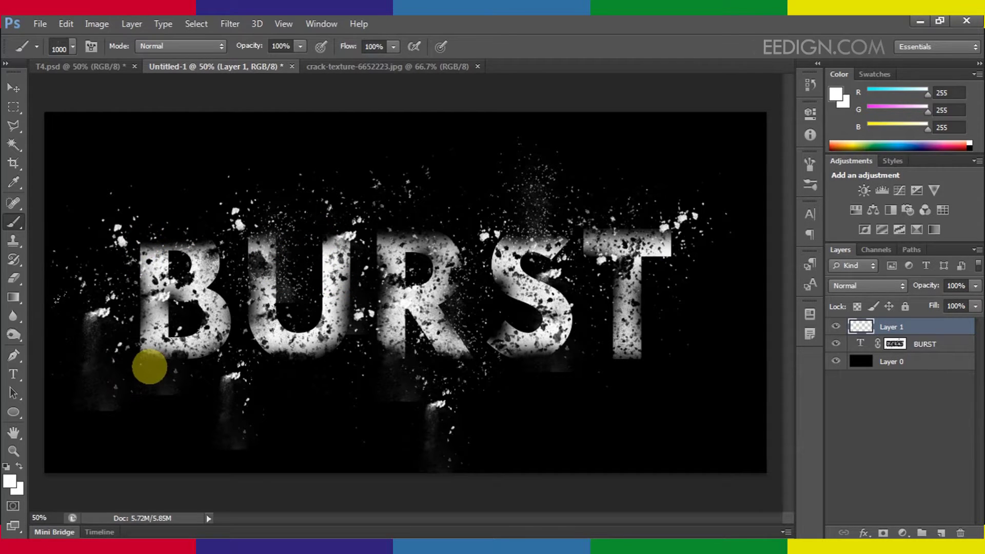
pyautogui.click(144, 374)
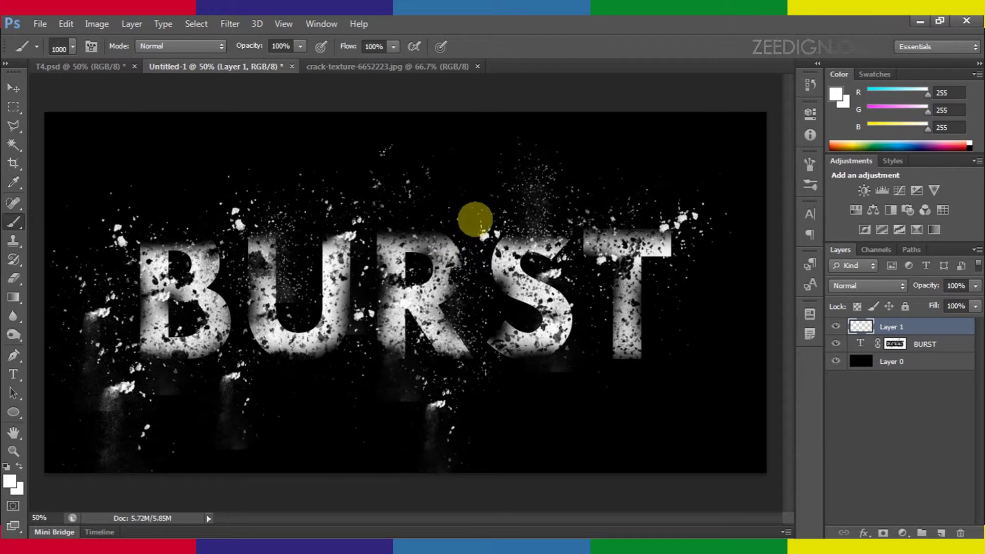
pyautogui.click(474, 219)
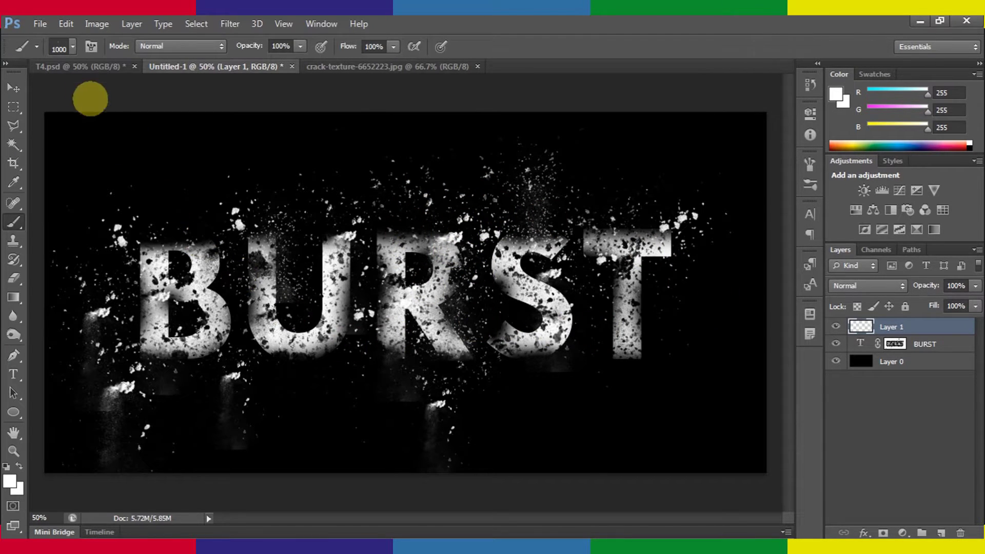
# - Compare the scattered debris with the finished burst effect in T4.psd and return to Untitled-1
pyautogui.click(89, 63)
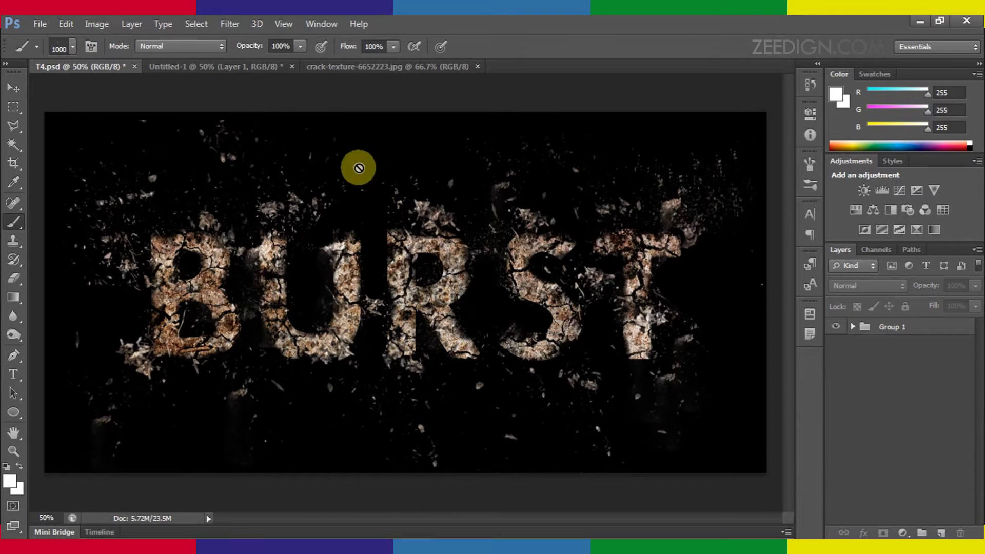
pyautogui.click(234, 63)
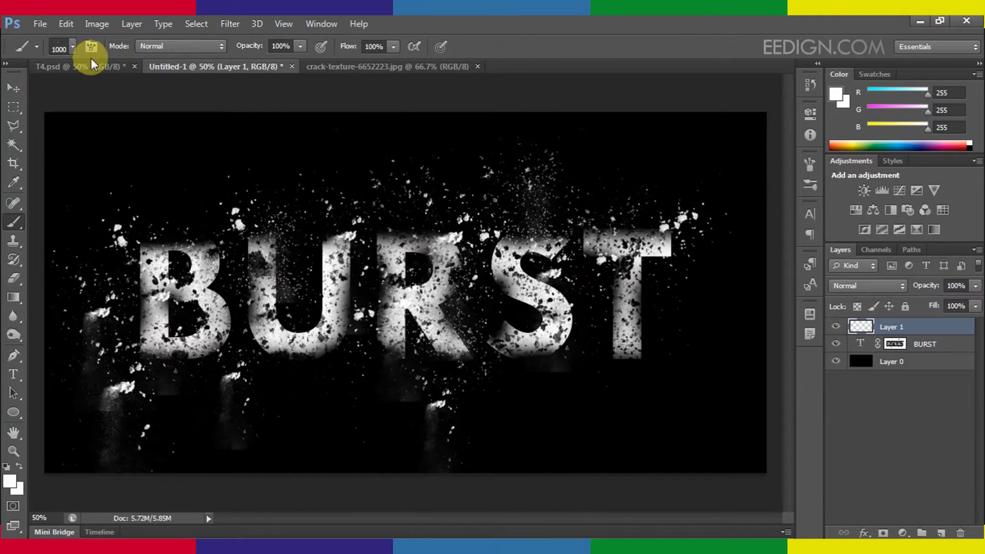
# - Try stamping white debris over the B with the 2013 px explosion brush, and undo the stamp
pyautogui.click(73, 47)
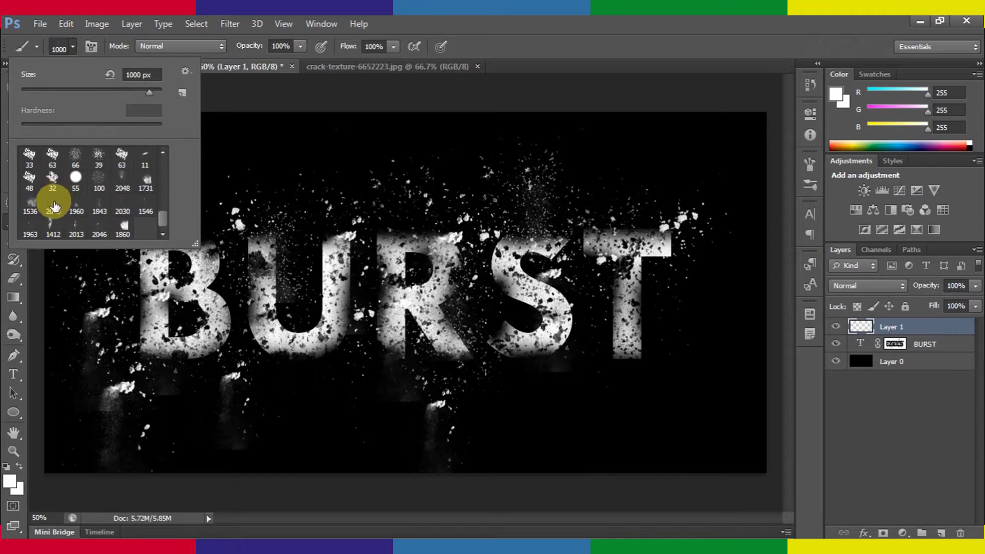
pyautogui.click(50, 226)
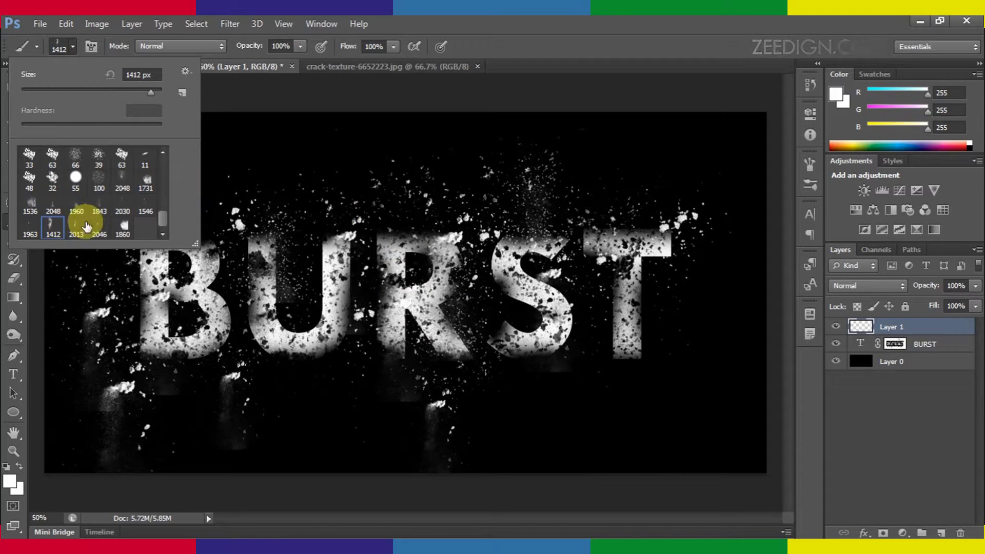
pyautogui.click(71, 235)
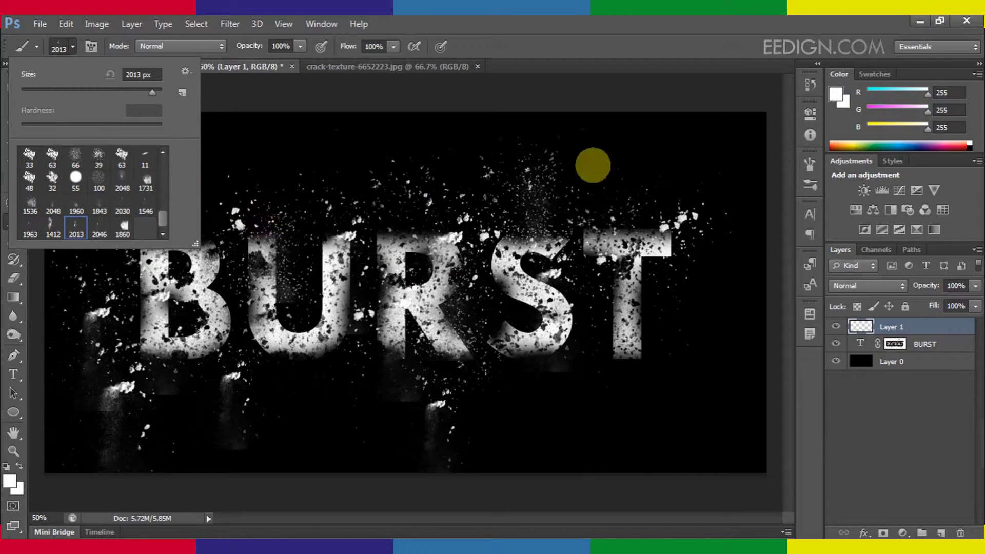
pyautogui.click(540, 58)
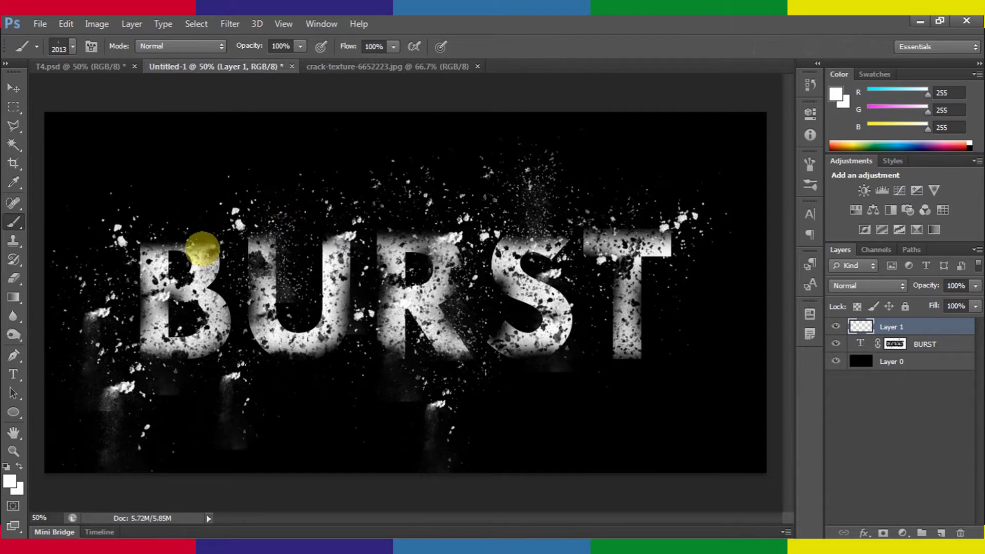
pyautogui.click(203, 221)
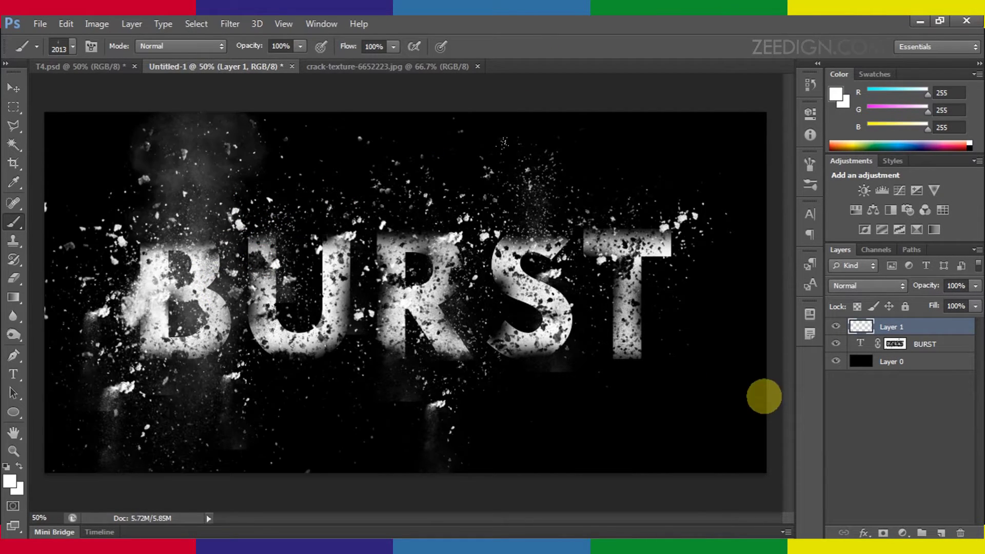
pyautogui.hotkey('ctrl', 'z')
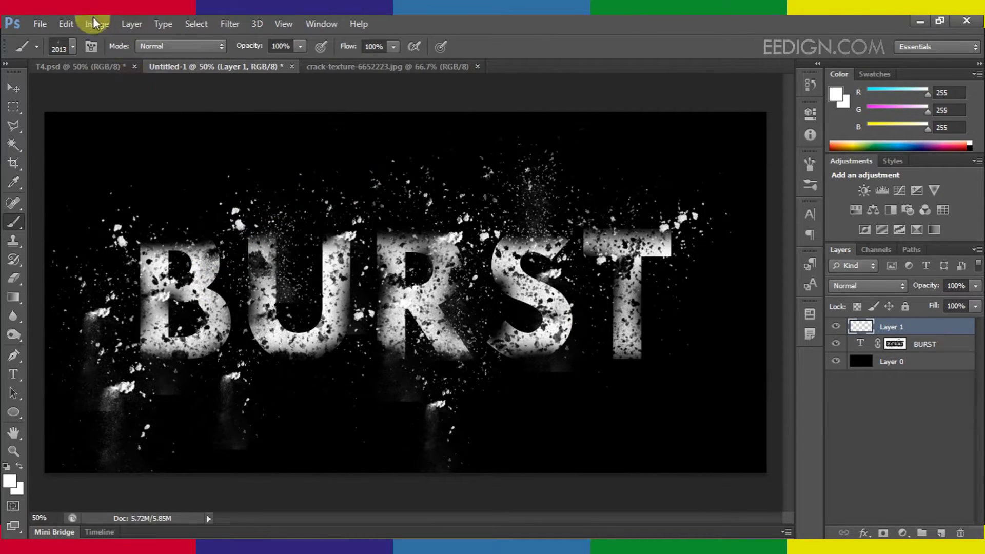
# - Select the 2046 px explosion brush, check the debris layout in T4.psd again, and return to Untitled-1
pyautogui.click(72, 47)
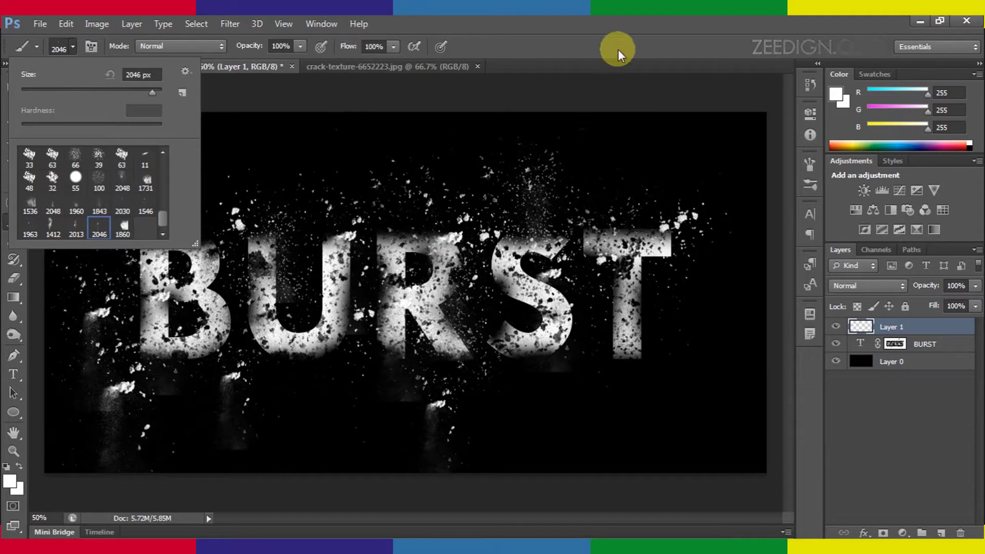
pyautogui.click(612, 65)
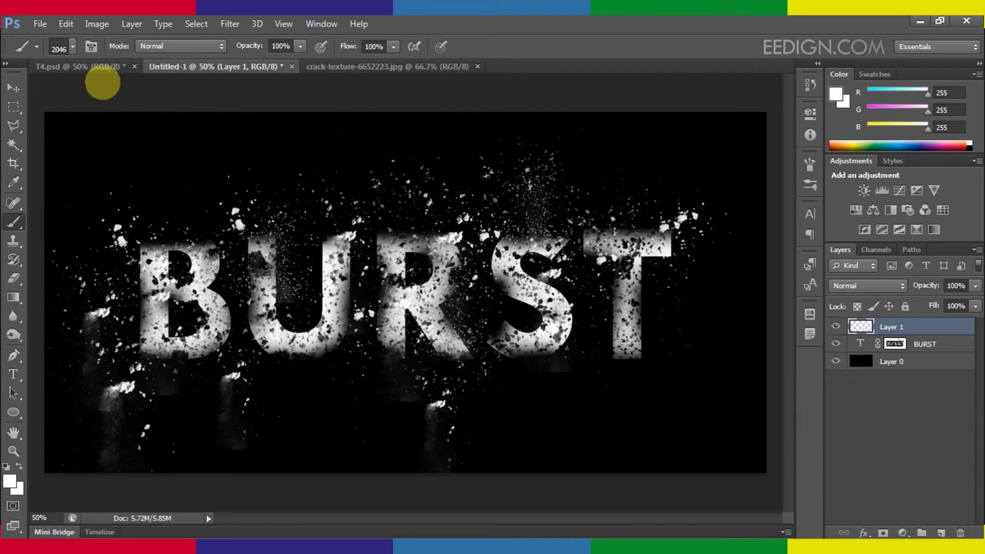
pyautogui.click(101, 63)
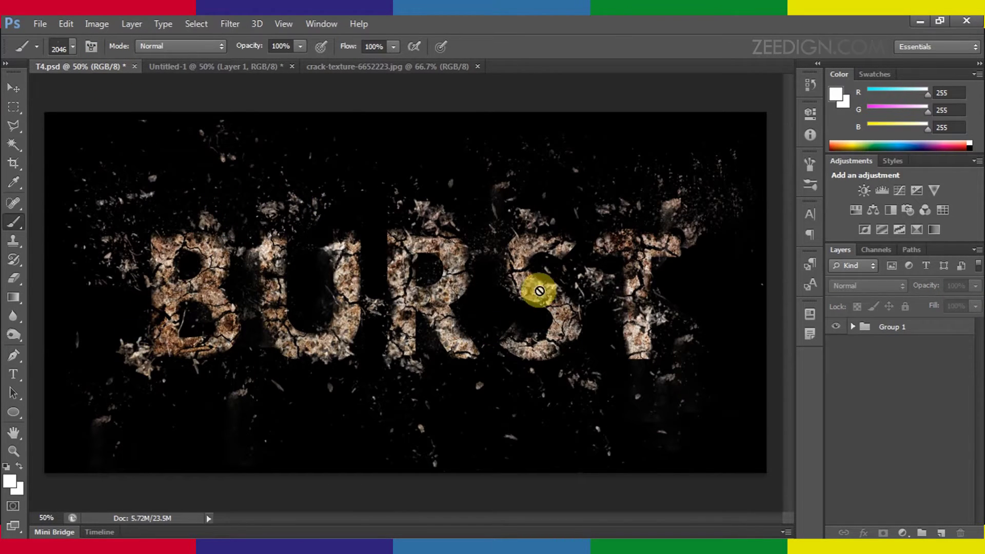
pyautogui.click(164, 67)
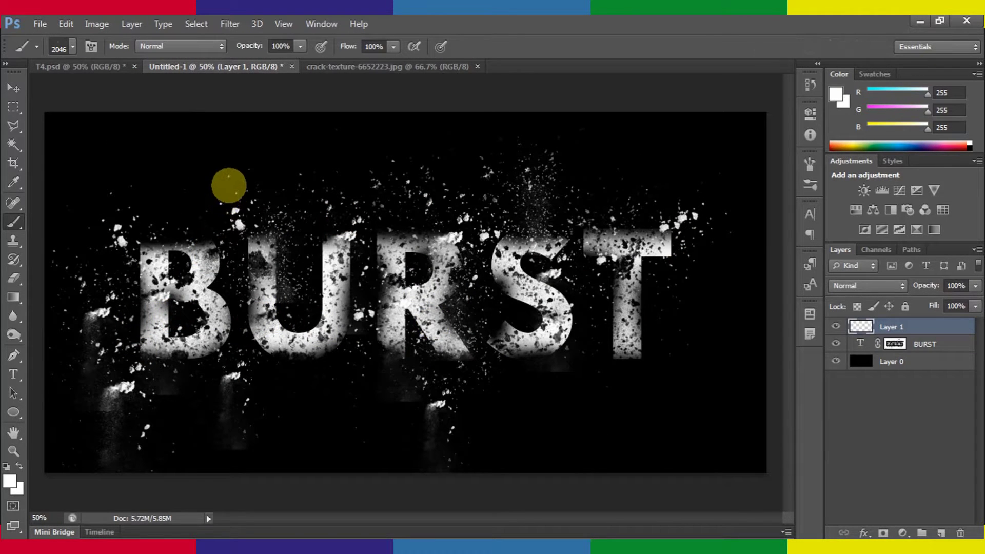
# - Undo the oversized debris stamp above the B, reduce the explosion brush to 1100 px, and stamp debris over the B's top and below the U
pyautogui.click(230, 197)
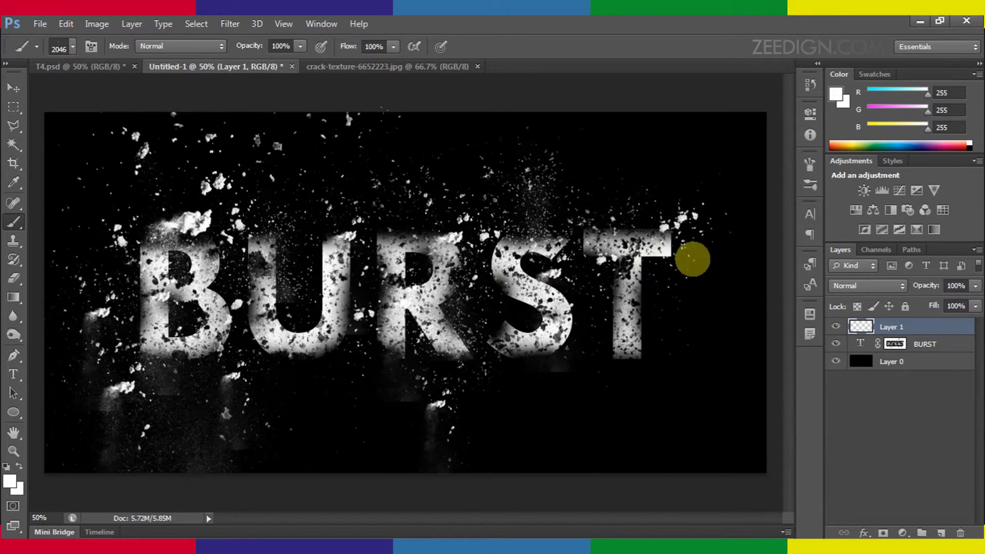
pyautogui.hotkey('ctrl', 'z')
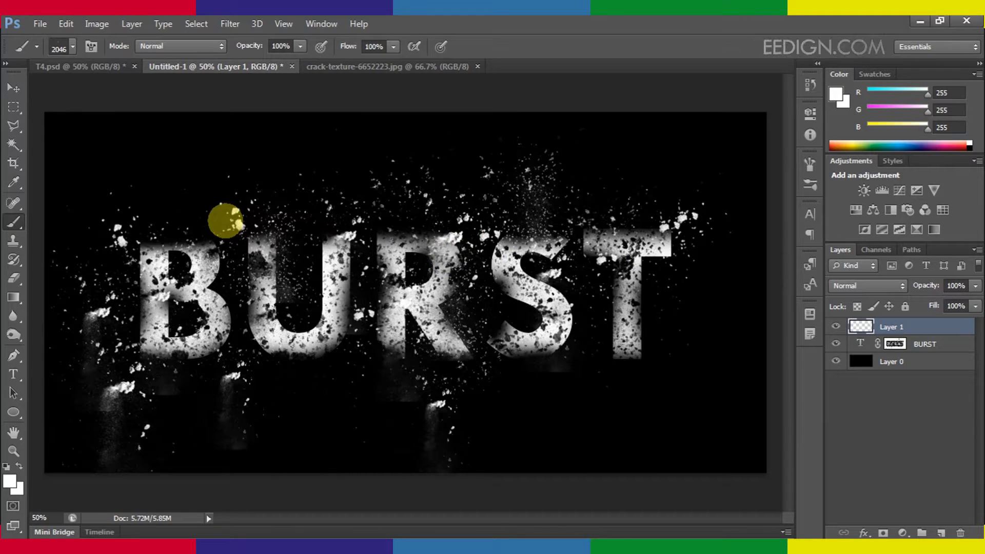
pyautogui.press('[')
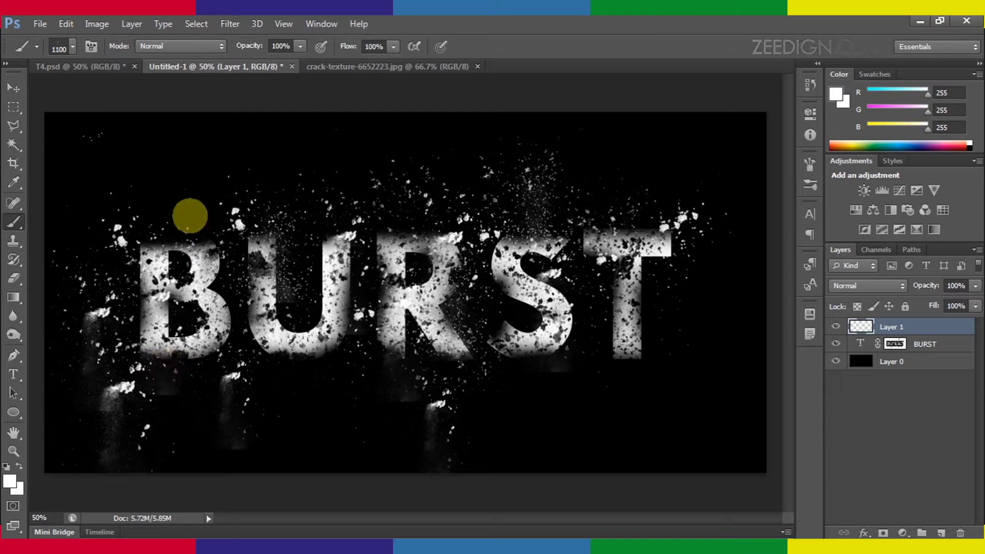
pyautogui.click(187, 235)
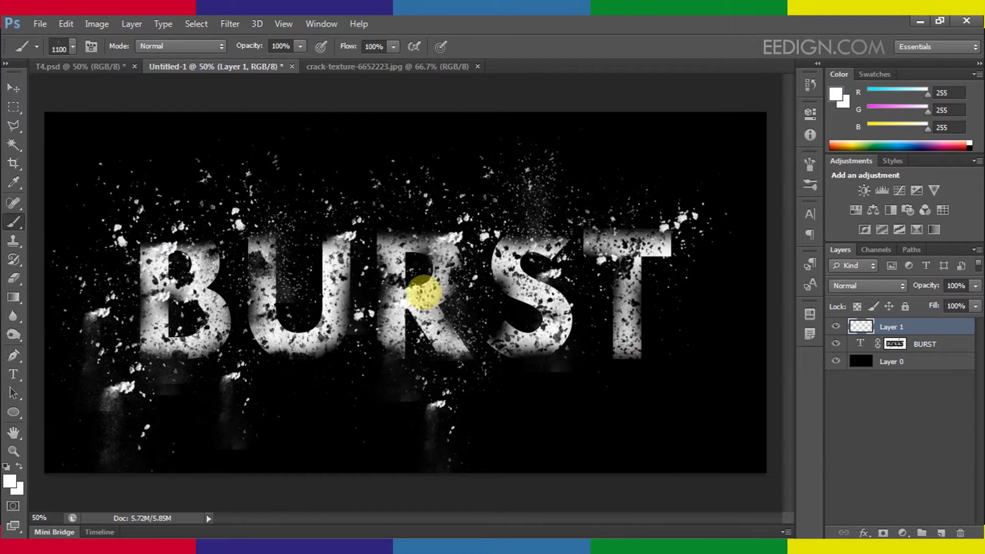
pyautogui.click(312, 353)
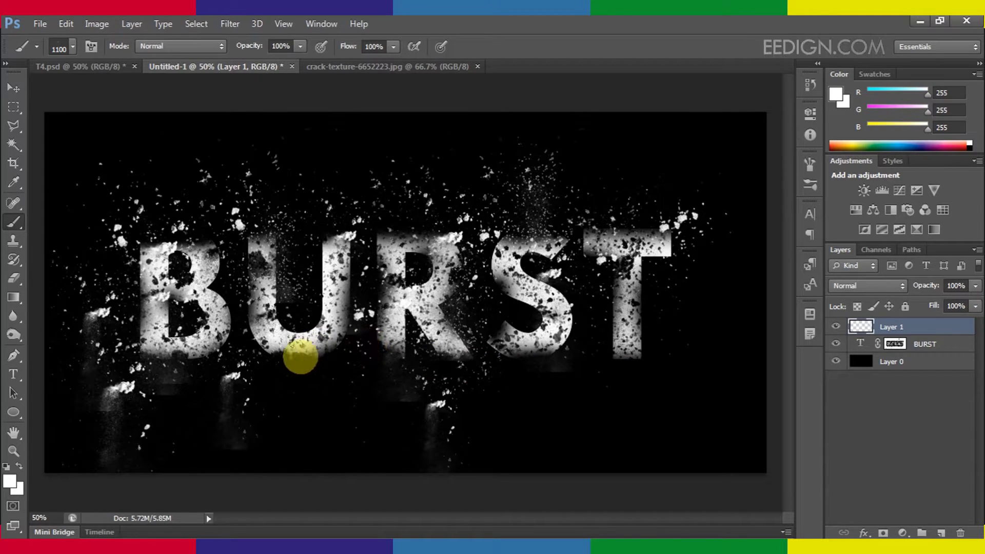
pyautogui.click(315, 349)
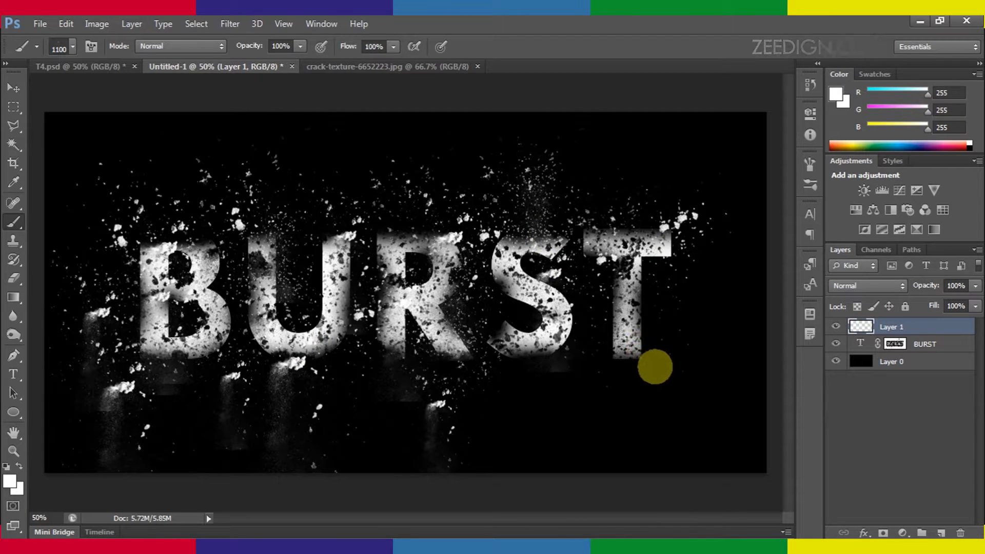
# - Stamp more white debris with the 1100 px explosion brush below the T, S, U and B and over the T's top-left corner
pyautogui.click(653, 369)
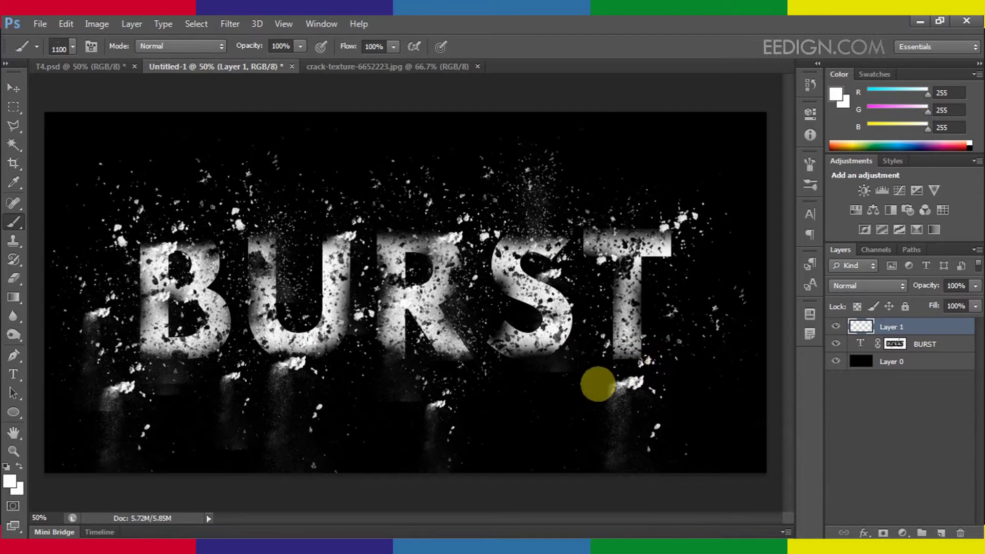
pyautogui.click(531, 415)
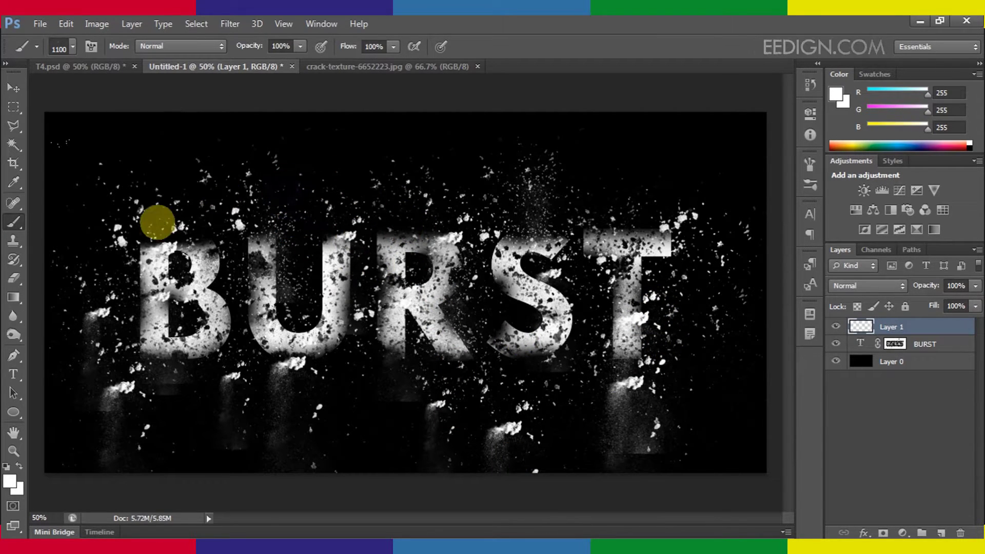
pyautogui.click(609, 230)
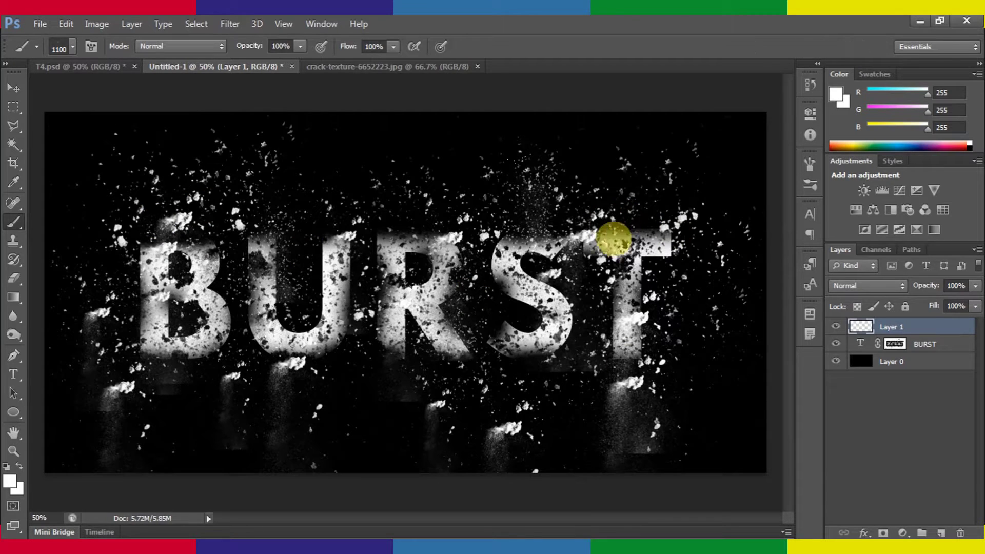
pyautogui.click(333, 434)
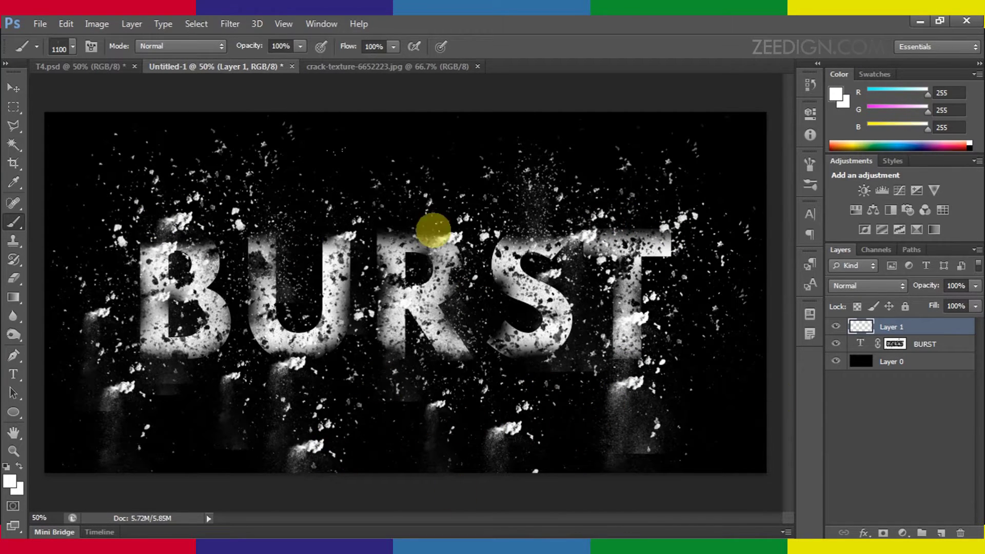
pyautogui.click(200, 414)
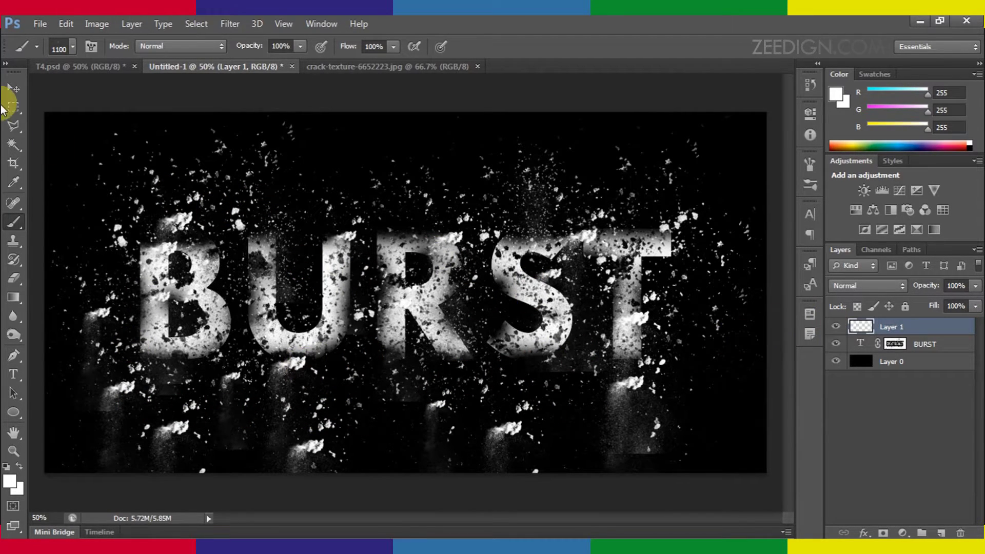
# - Hide and show Layer 1 to compare the BURST text with and without the scattered debris
pyautogui.click(14, 91)
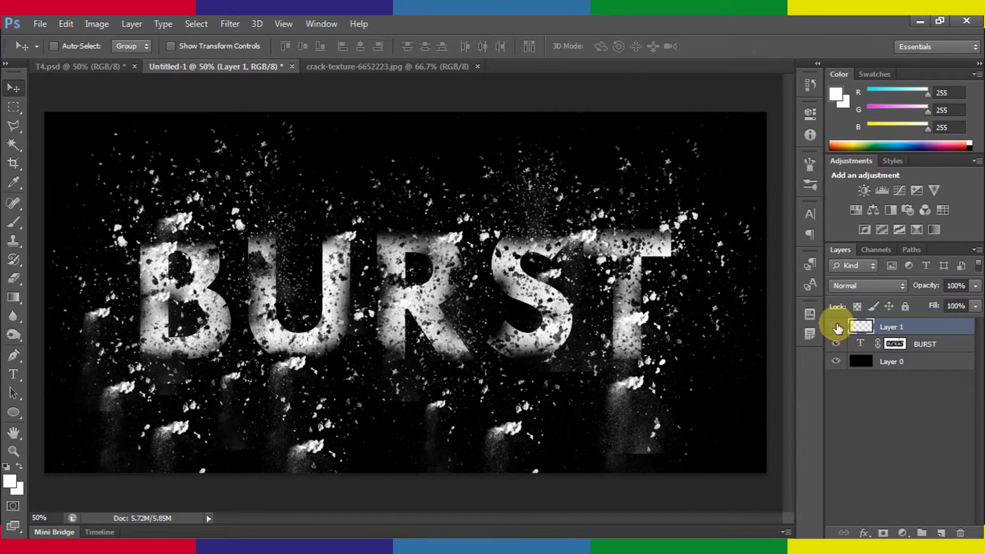
pyautogui.click(837, 327)
pyautogui.click(837, 327)
pyautogui.click(836, 326)
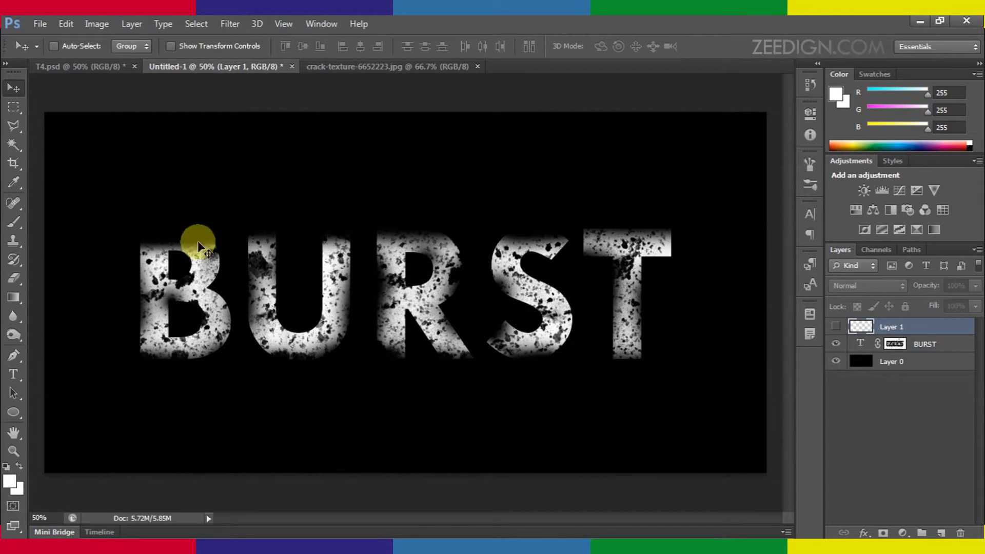
pyautogui.click(836, 327)
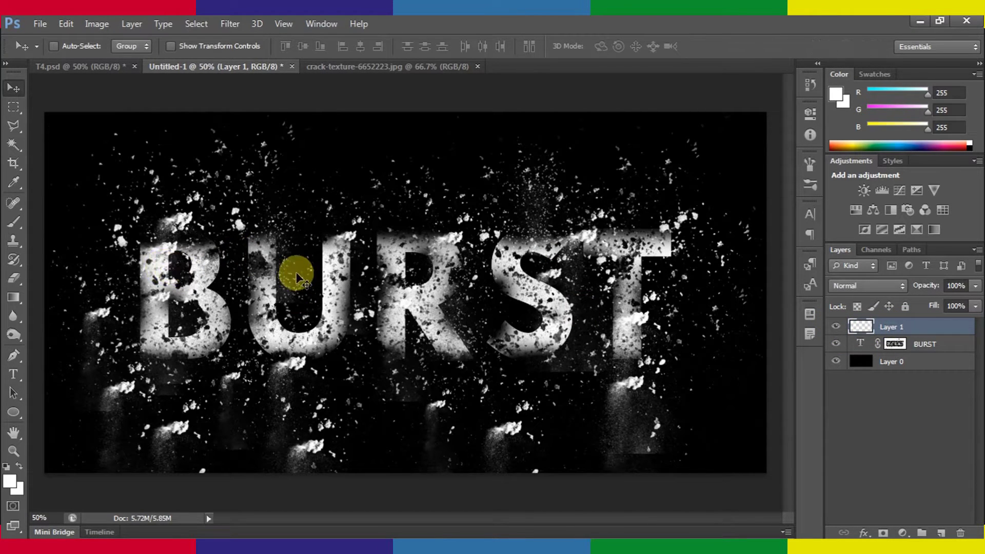
# - Erase excess dust and clumps on Layer 1 with a 200 px soft Eraser, below the letters and inside the B and U
pyautogui.click(14, 279)
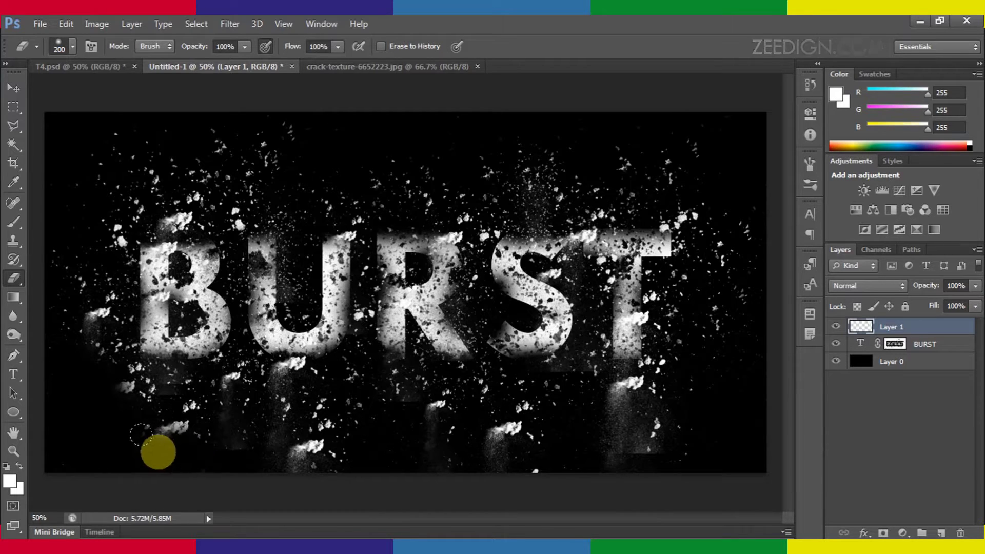
pyautogui.moveTo(132, 433)
pyautogui.mouseDown()
pyautogui.moveTo(206, 421)
pyautogui.moveTo(218, 428)
pyautogui.moveTo(254, 407)
pyautogui.moveTo(258, 391)
pyautogui.moveTo(247, 412)
pyautogui.moveTo(254, 432)
pyautogui.moveTo(286, 455)
pyautogui.moveTo(359, 456)
pyautogui.moveTo(330, 457)
pyautogui.moveTo(347, 434)
pyautogui.moveTo(314, 456)
pyautogui.moveTo(350, 443)
pyautogui.moveTo(413, 450)
pyautogui.moveTo(411, 435)
pyautogui.moveTo(381, 408)
pyautogui.moveTo(379, 377)
pyautogui.moveTo(377, 433)
pyautogui.moveTo(477, 459)
pyautogui.moveTo(467, 437)
pyautogui.moveTo(616, 461)
pyautogui.moveTo(604, 434)
pyautogui.moveTo(622, 402)
pyautogui.moveTo(564, 422)
pyautogui.moveTo(564, 380)
pyautogui.moveTo(620, 416)
pyautogui.moveTo(668, 401)
pyautogui.moveTo(642, 424)
pyautogui.moveTo(560, 381)
pyautogui.moveTo(558, 347)
pyautogui.moveTo(575, 339)
pyautogui.moveTo(560, 363)
pyautogui.moveTo(567, 346)
pyautogui.moveTo(536, 366)
pyautogui.moveTo(593, 320)
pyautogui.moveTo(573, 286)
pyautogui.moveTo(579, 316)
pyautogui.moveTo(565, 358)
pyautogui.moveTo(567, 273)
pyautogui.moveTo(407, 320)
pyautogui.moveTo(456, 296)
pyautogui.moveTo(451, 313)
pyautogui.moveTo(477, 310)
pyautogui.moveTo(342, 364)
pyautogui.moveTo(363, 315)
pyautogui.moveTo(354, 338)
pyautogui.moveTo(365, 329)
pyautogui.moveTo(266, 266)
pyautogui.moveTo(293, 288)
pyautogui.mouseUp()
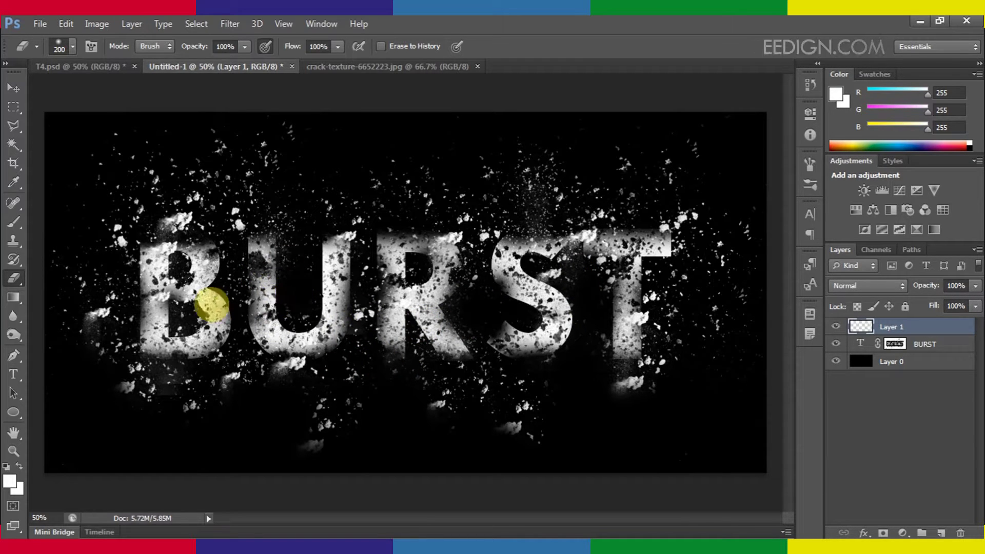
pyautogui.click(174, 315)
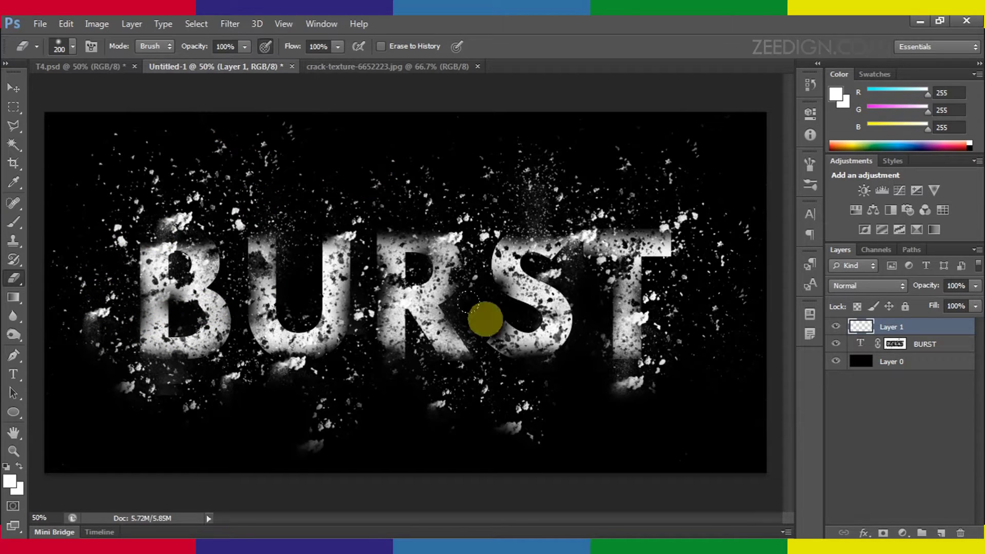
pyautogui.moveTo(296, 446)
pyautogui.mouseDown()
pyautogui.moveTo(282, 426)
pyautogui.moveTo(326, 440)
pyautogui.mouseUp()
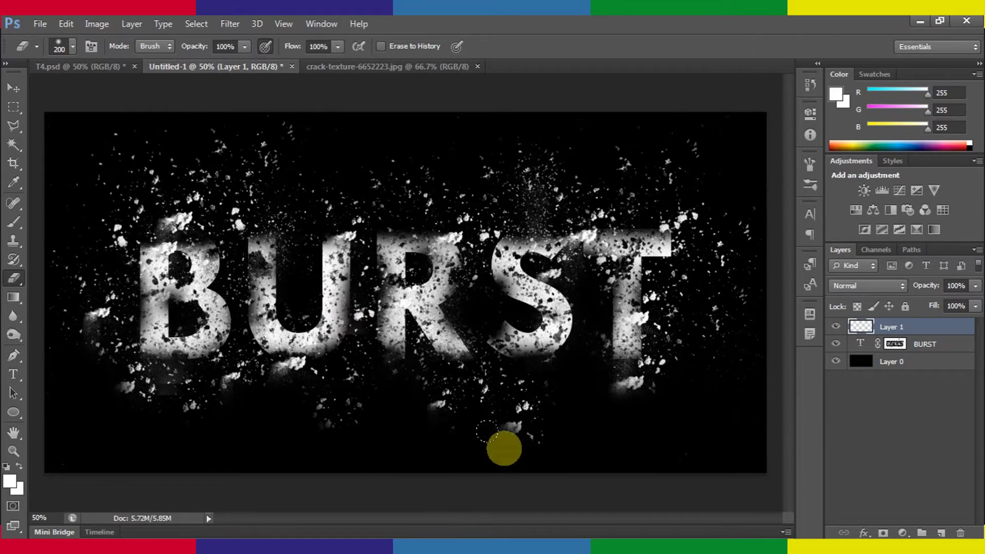
pyautogui.moveTo(505, 434)
pyautogui.mouseDown()
pyautogui.moveTo(534, 430)
pyautogui.moveTo(511, 432)
pyautogui.mouseUp()
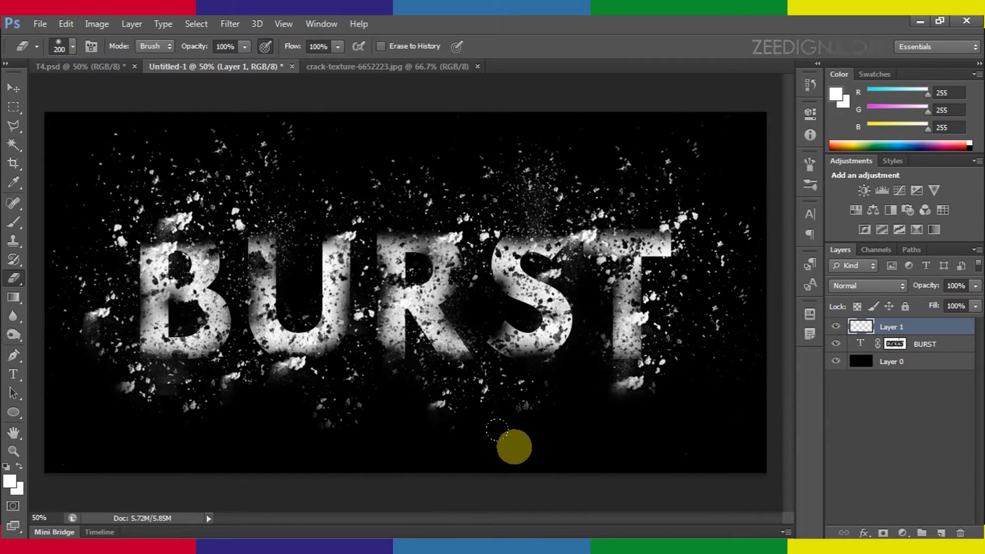
pyautogui.moveTo(265, 361); pyautogui.dragTo(262, 364)
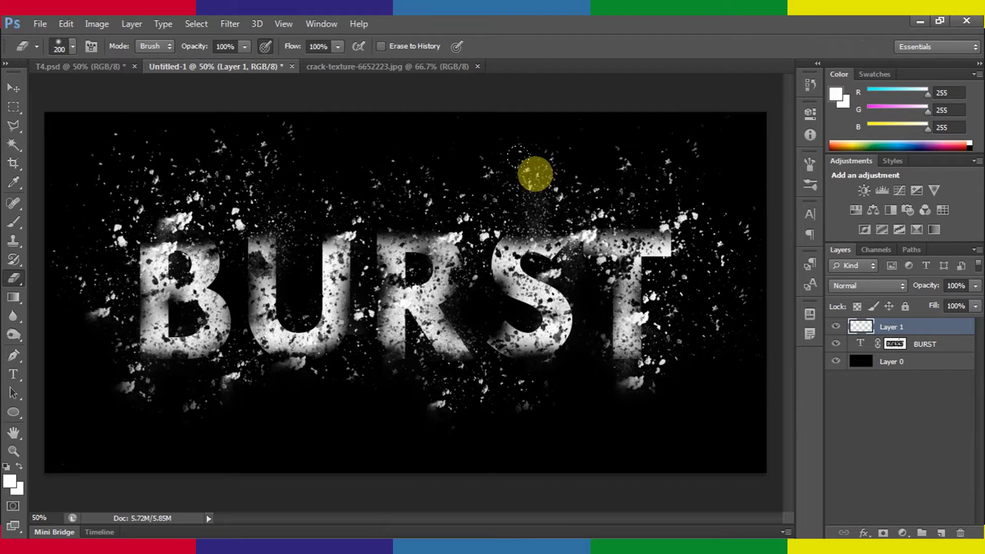
pyautogui.click(14, 91)
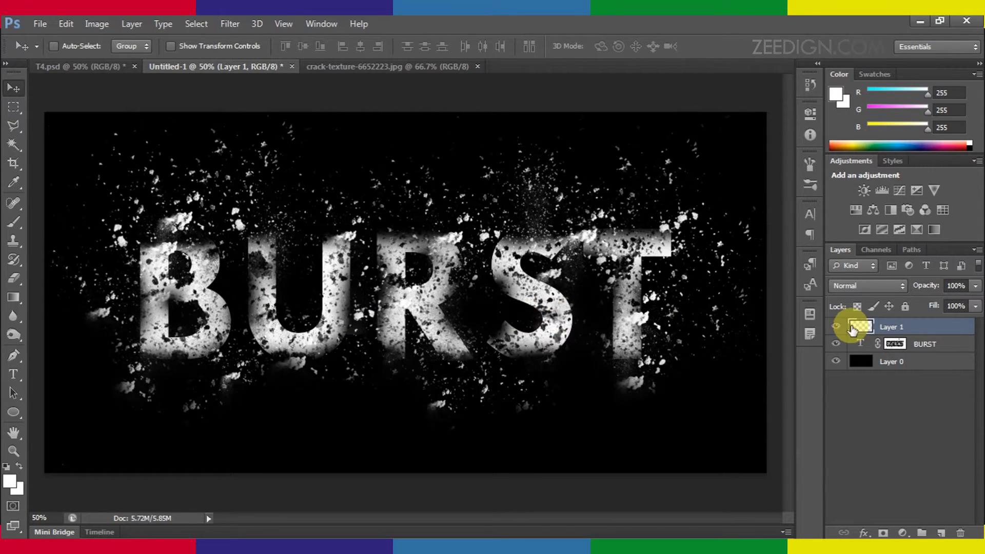
# - Select Layer 1 and the BURST text layer together and move them slightly down the canvas
pyautogui.click(909, 347)
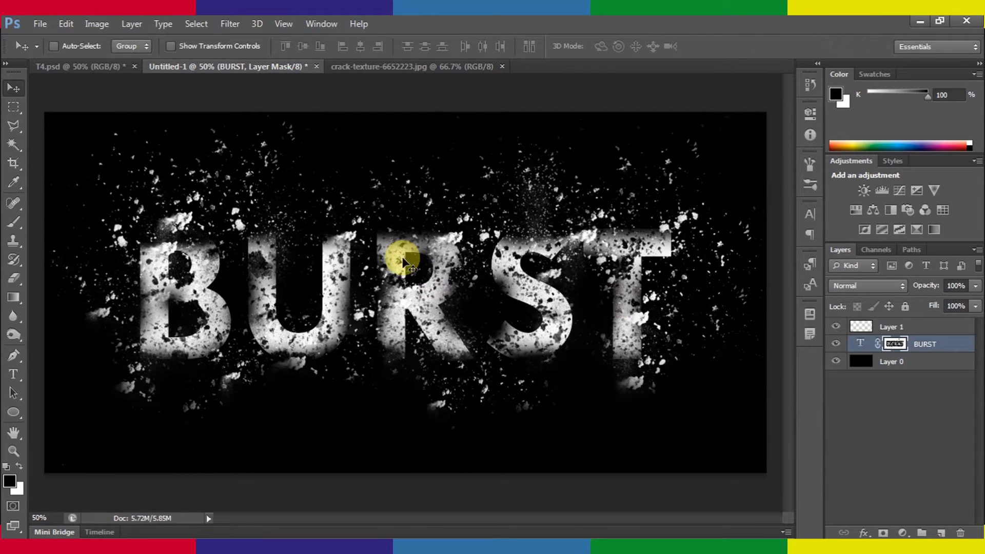
pyautogui.click(892, 333)
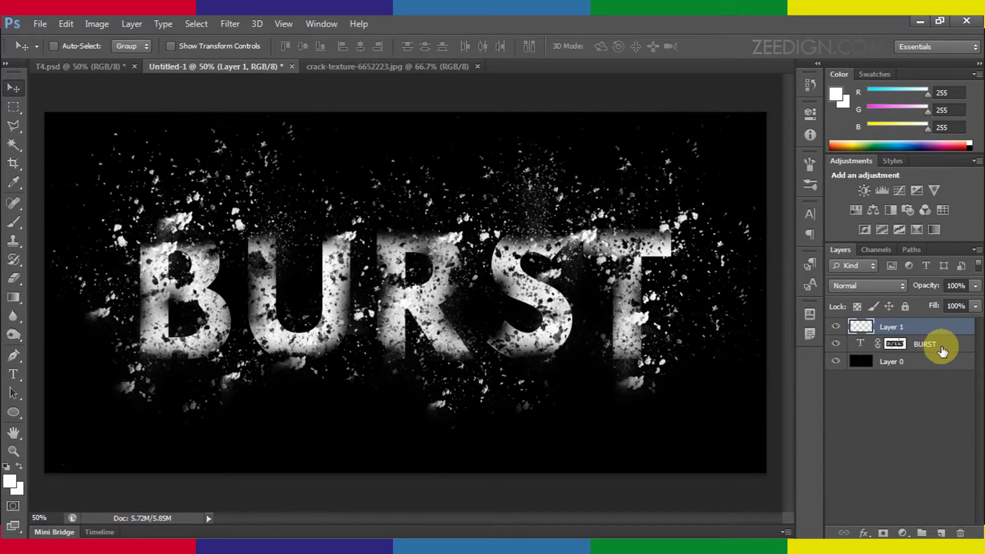
pyautogui.keyDown('ctrl'); pyautogui.click(943, 349); pyautogui.keyUp('ctrl')
pyautogui.moveTo(347, 260); pyautogui.dragTo(349, 265)
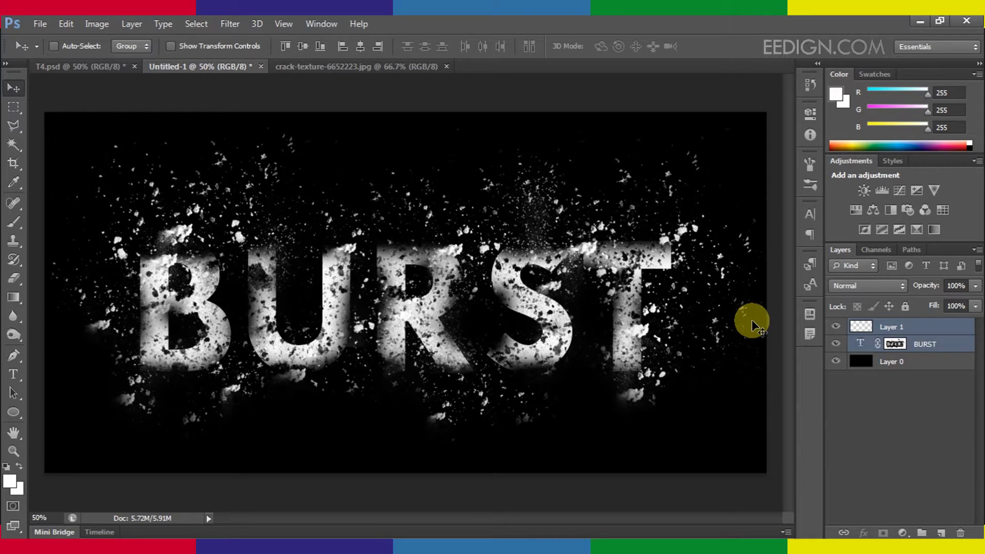
# - Compare the Untitled-1 debris and the crack texture image with the finished textured lettering in T4.psd
pyautogui.click(76, 66)
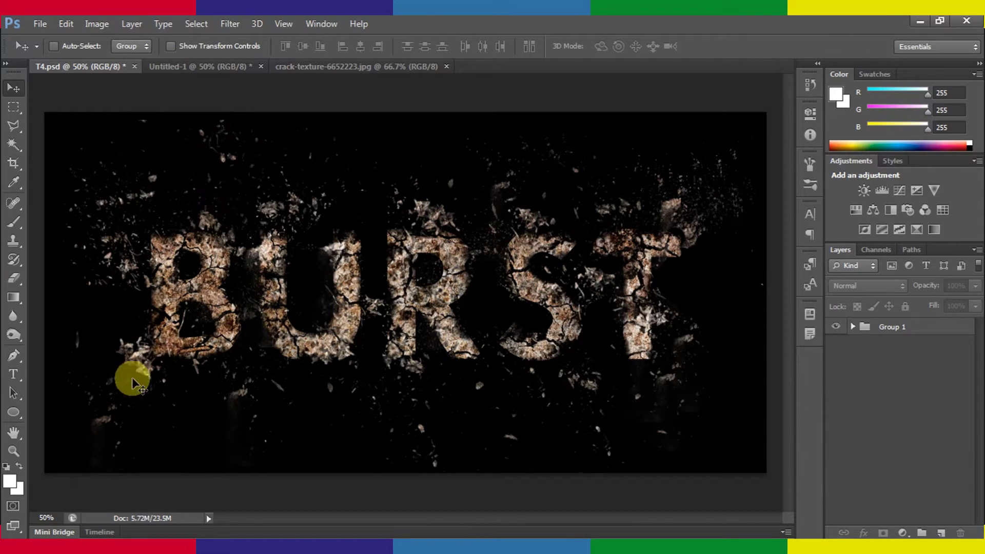
pyautogui.click(180, 67)
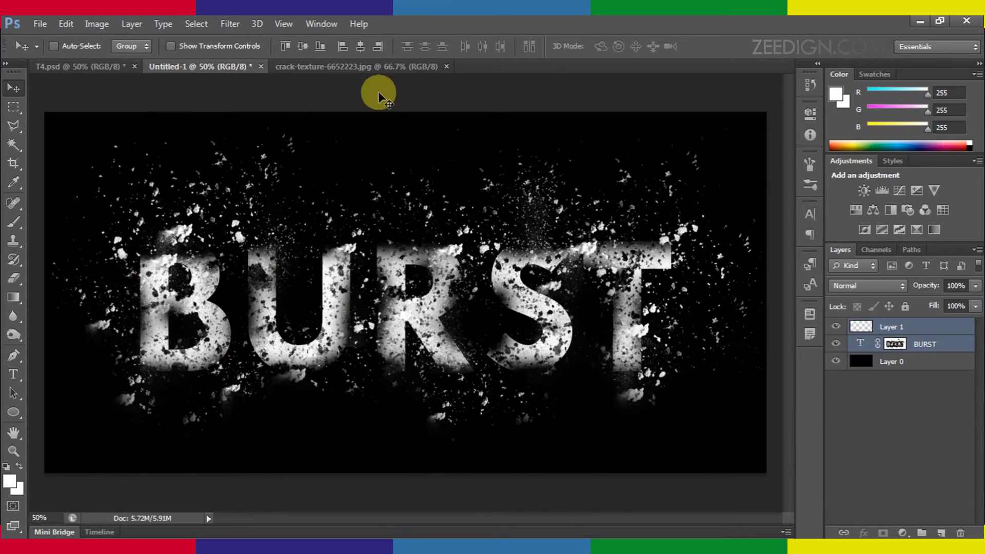
pyautogui.click(323, 66)
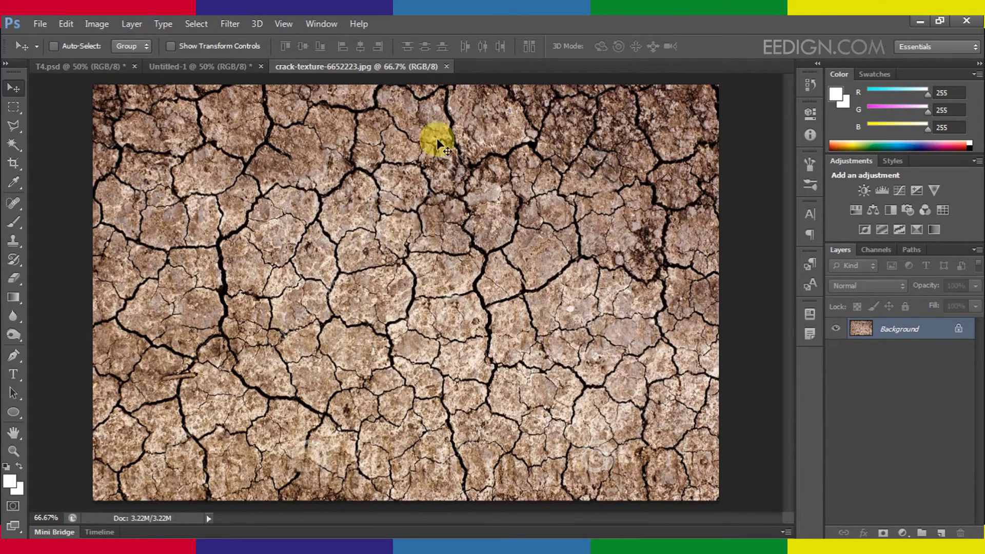
pyautogui.click(85, 66)
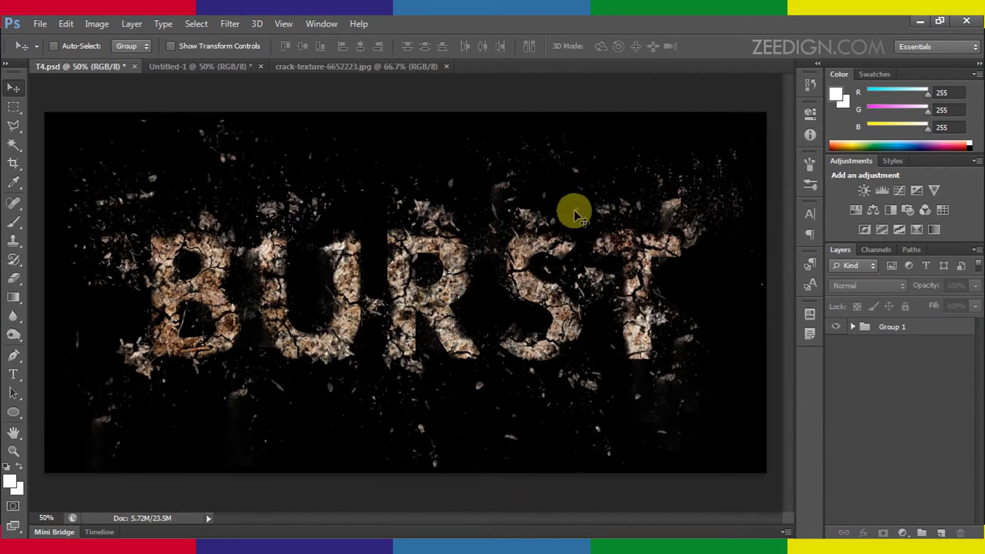
# - Copy the entire crack-texture-6652223.jpg image and paste it into Untitled-1 above Layer 1
pyautogui.click(340, 66)
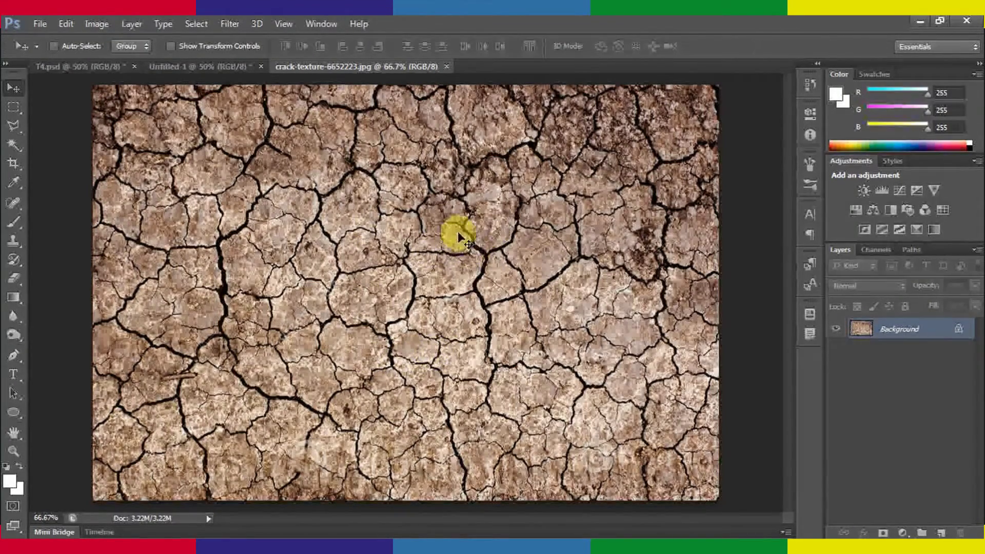
pyautogui.hotkey('ctrl', 'a')
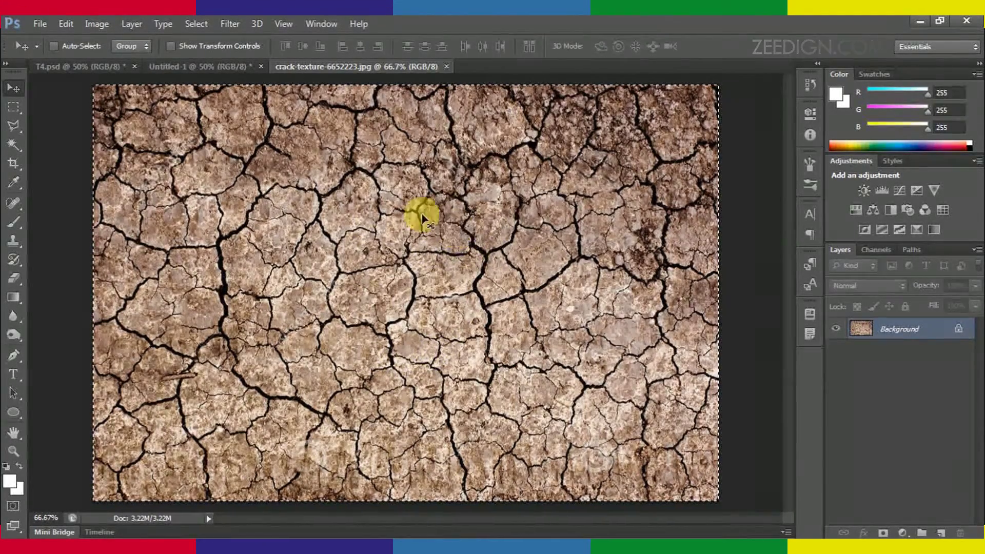
pyautogui.click(204, 65)
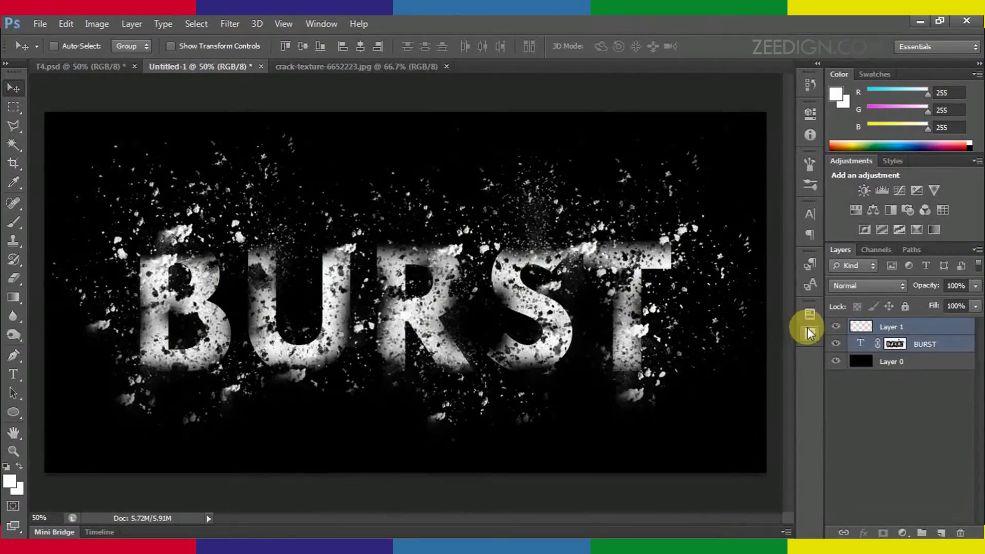
pyautogui.click(901, 328)
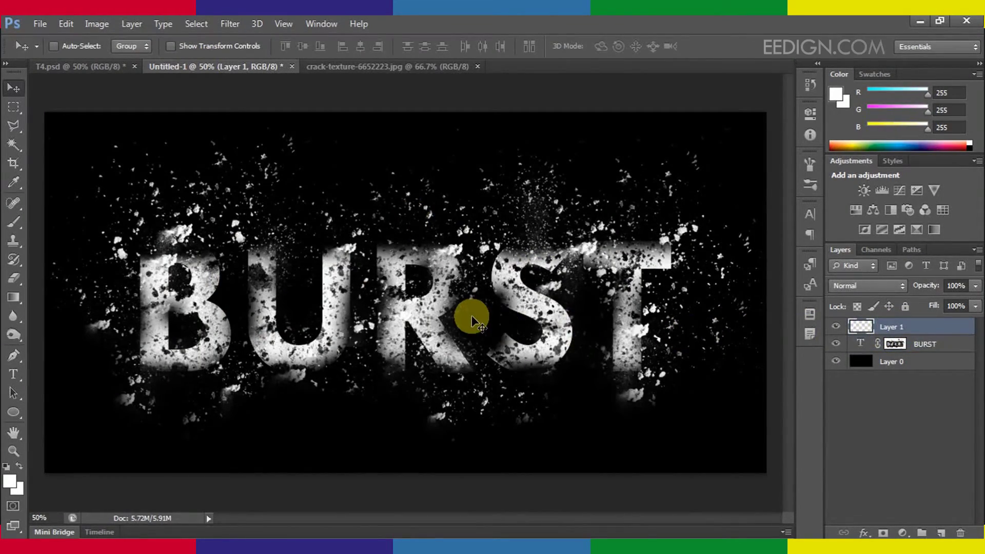
pyautogui.hotkey('ctrl', 'v')
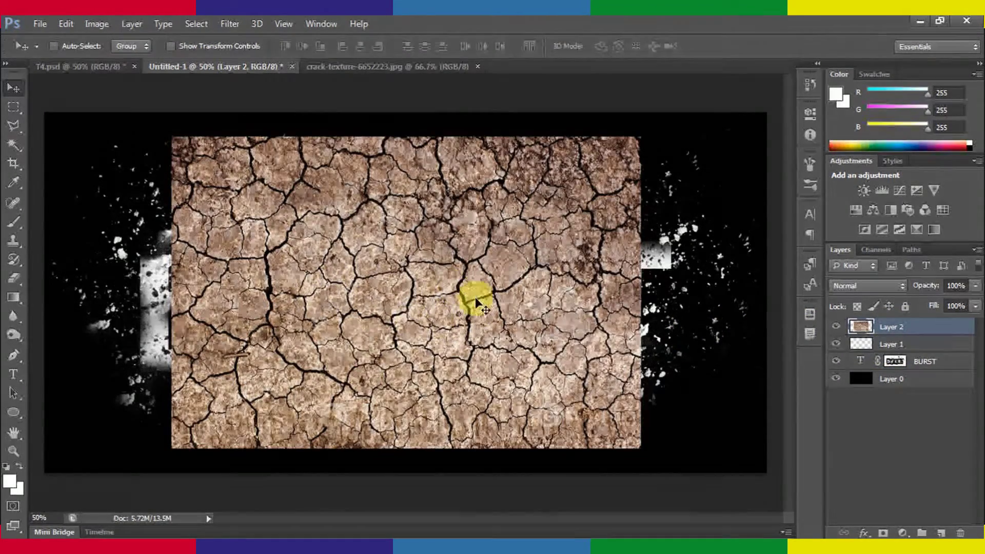
# - Align the crack texture's left edge with the B and place its layer between Layer 1 and the BURST text layer
pyautogui.moveTo(491, 313); pyautogui.dragTo(460, 317)
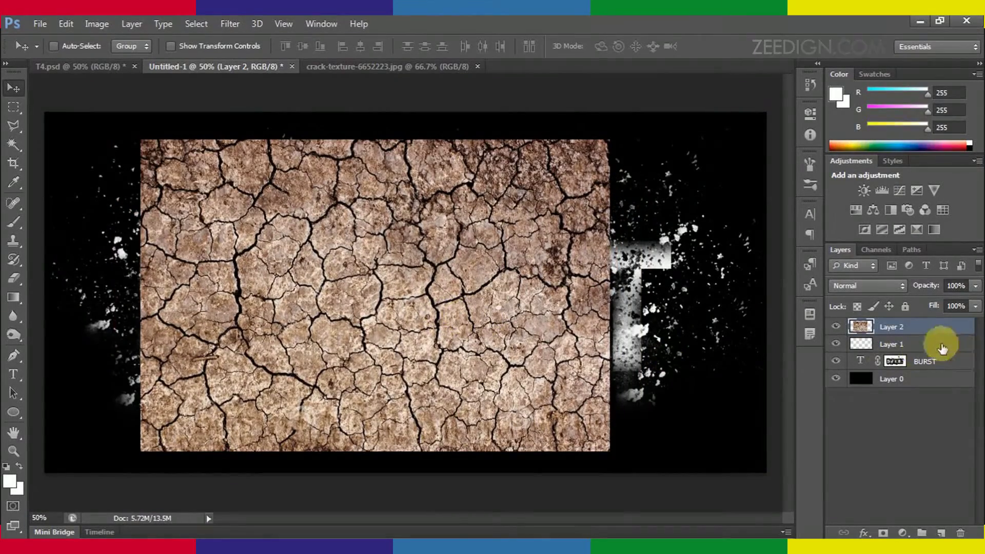
pyautogui.moveTo(895, 329); pyautogui.dragTo(900, 356)
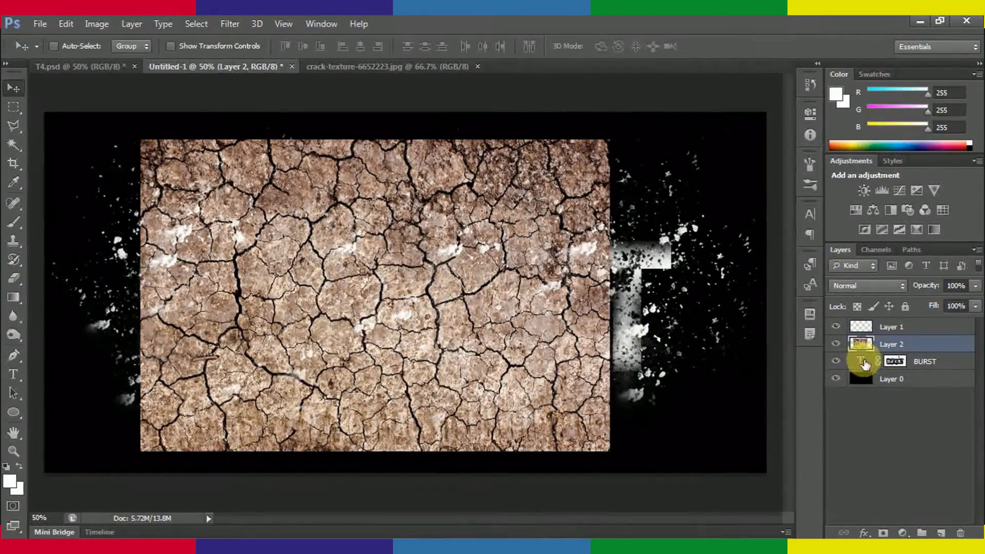
# - Stretch the Layer 2 crack texture to about 134% width and position it over the whole BURST lettering
pyautogui.moveTo(421, 293); pyautogui.dragTo(380, 302)
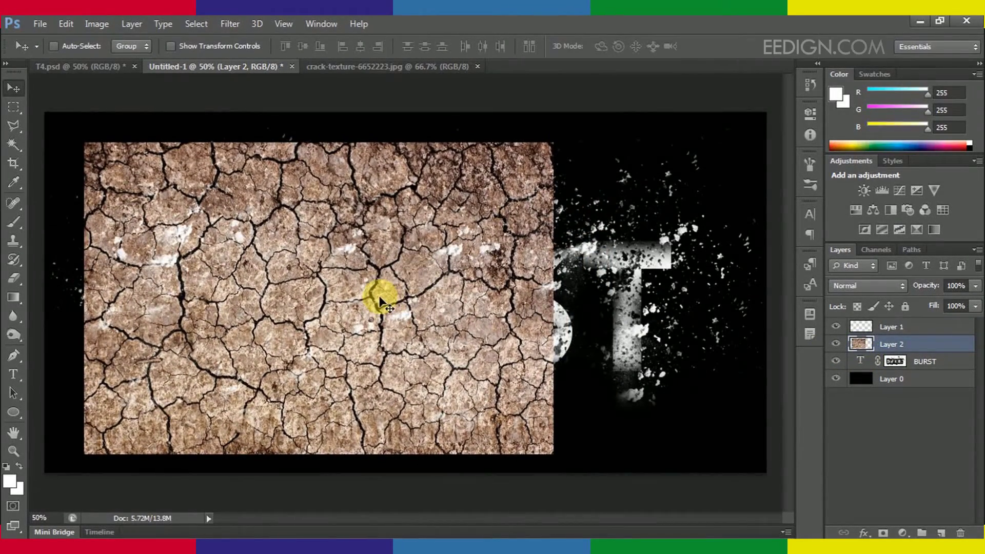
pyautogui.hotkey('ctrl', 't')
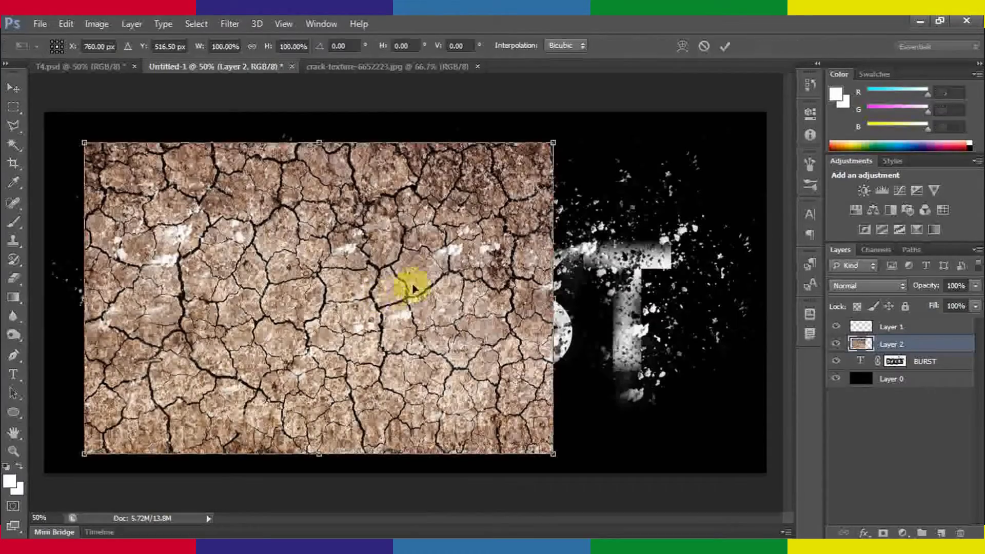
pyautogui.moveTo(568, 302); pyautogui.dragTo(714, 306)
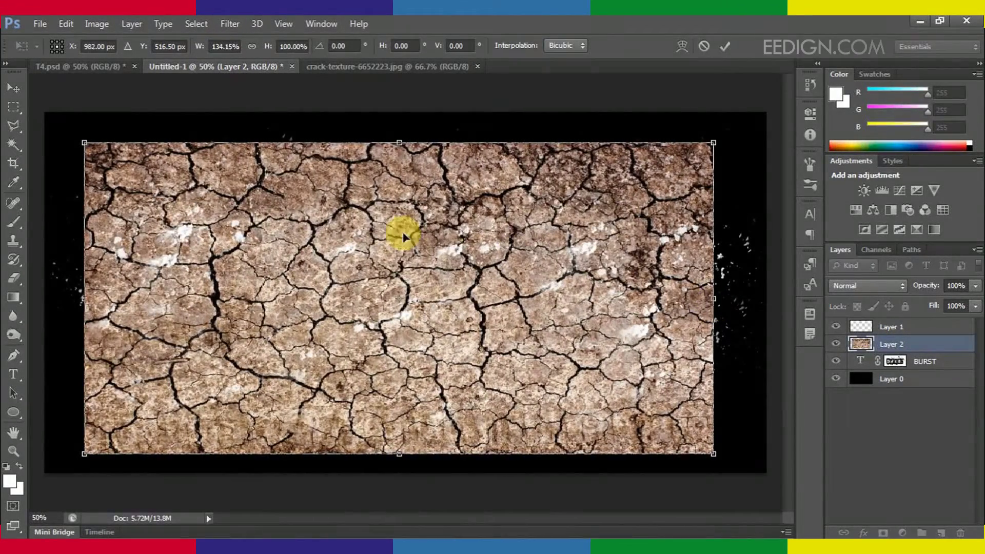
pyautogui.moveTo(380, 313); pyautogui.dragTo(400, 322)
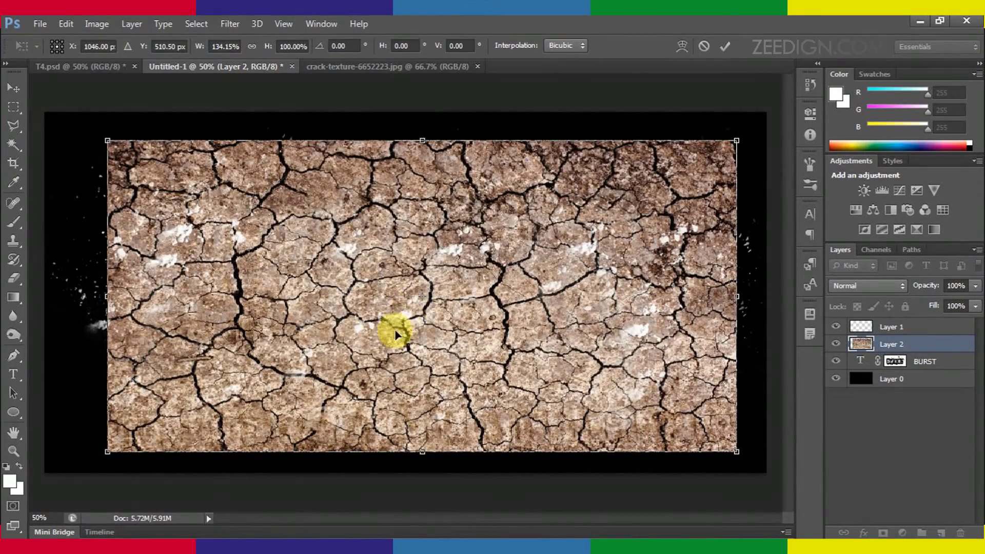
pyautogui.press('Return')
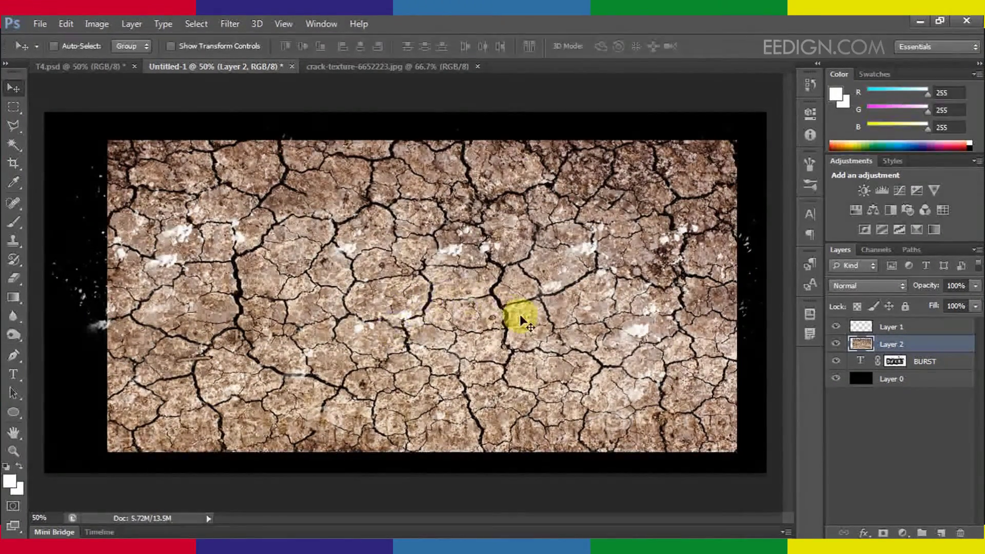
pyautogui.moveTo(520, 315); pyautogui.dragTo(515, 314)
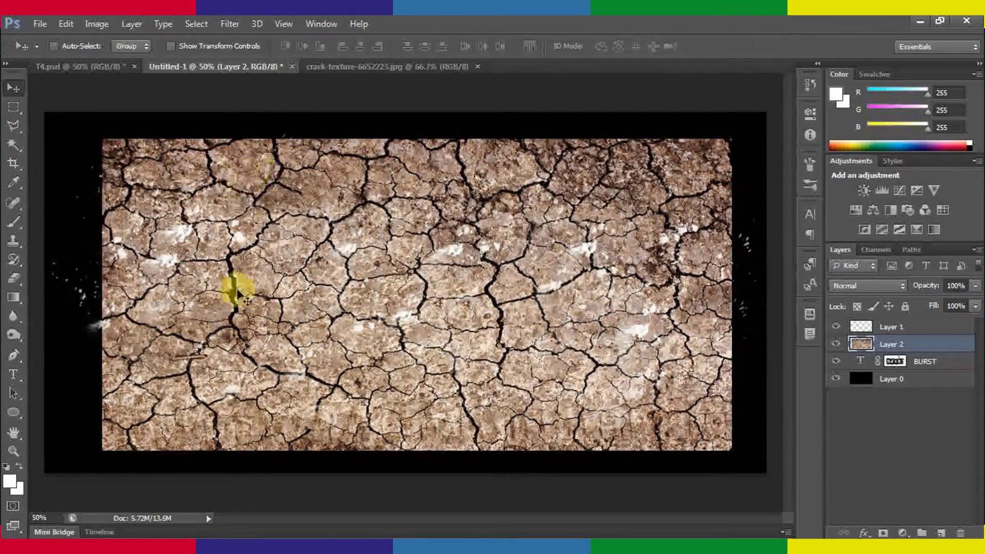
# - Clip the Layer 2 crack texture to the BURST text layer
pyautogui.rightClick(894, 345)
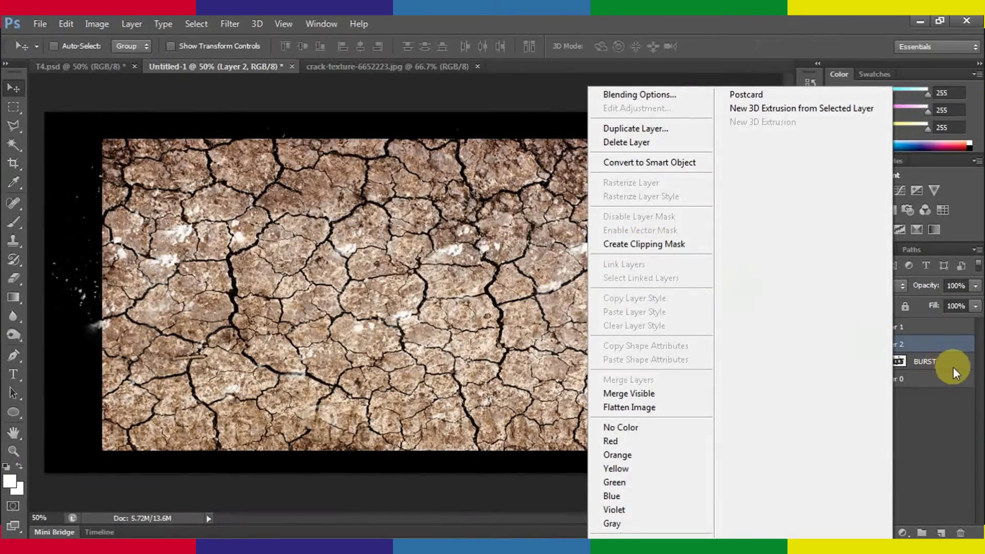
pyautogui.click(923, 347)
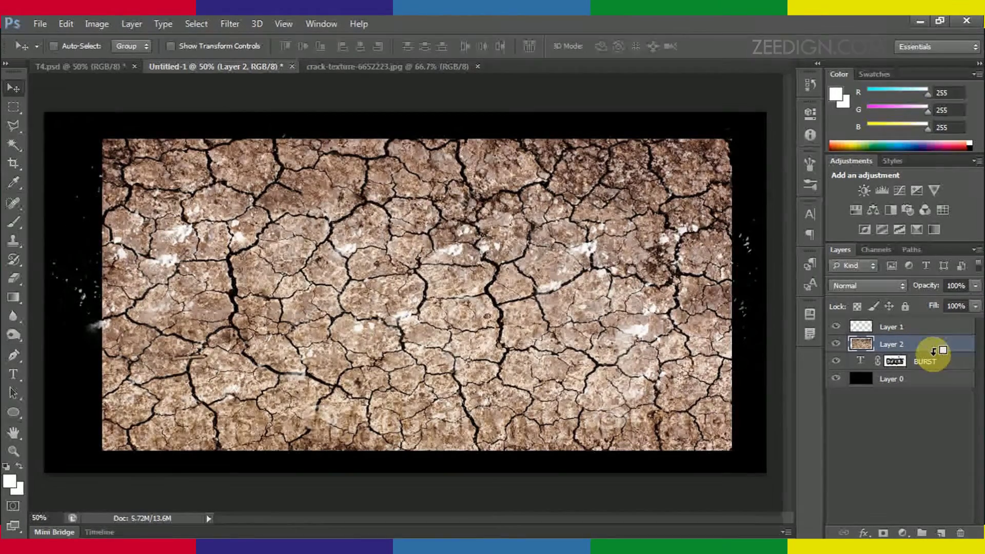
pyautogui.keyDown('alt'); pyautogui.click(934, 351); pyautogui.keyUp('alt')
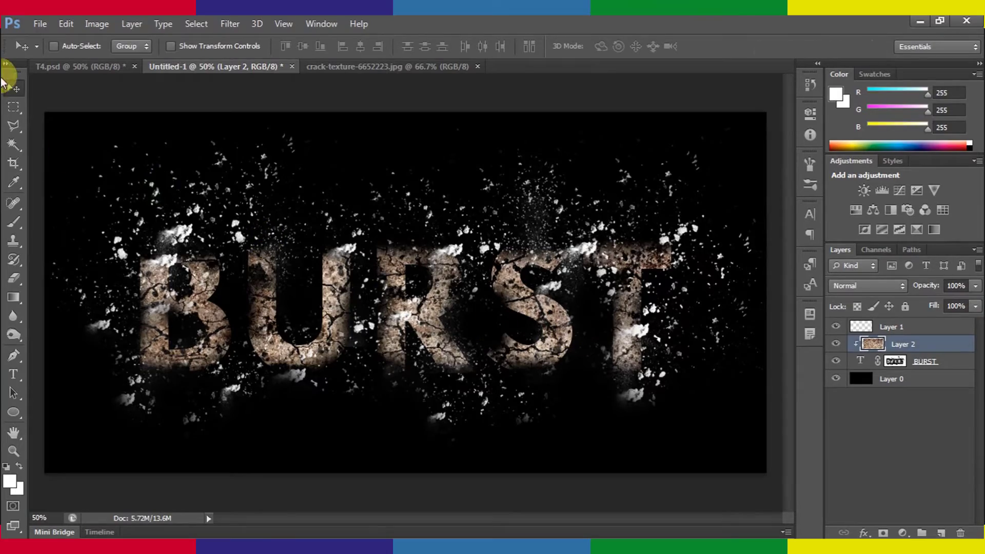
# - Clear the selection in crack-texture-6652223.jpg and return to the Untitled-1 document
pyautogui.click(339, 67)
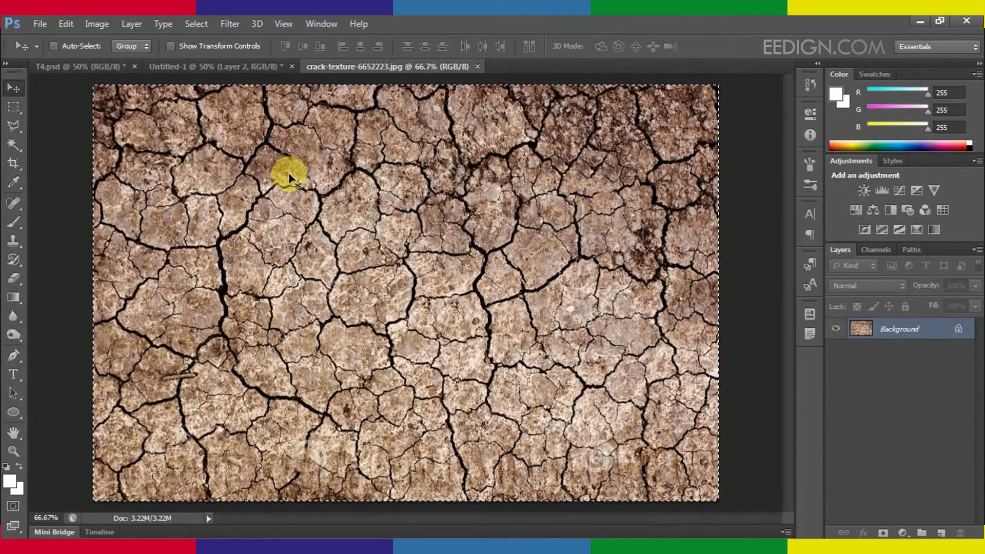
pyautogui.hotkey('ctrl', 'd')
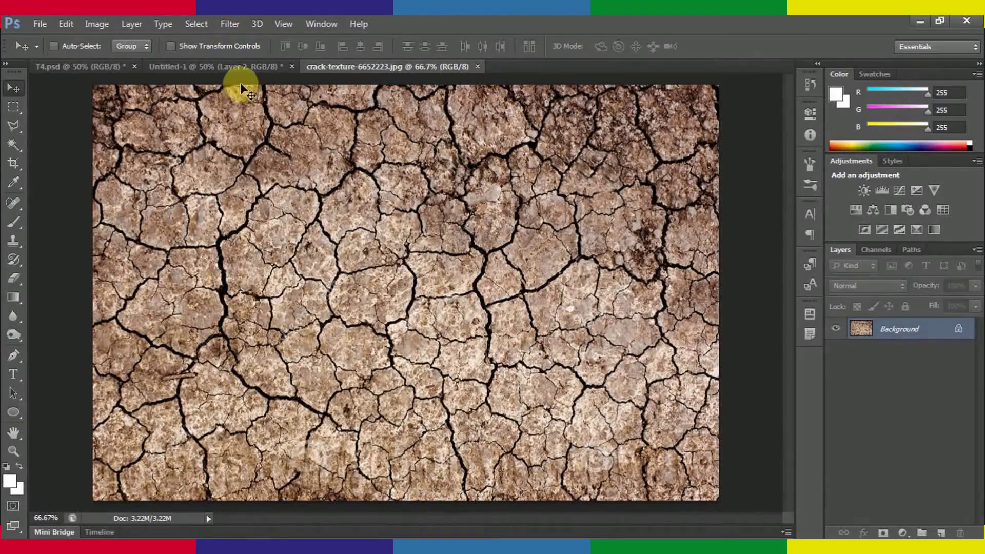
pyautogui.click(236, 66)
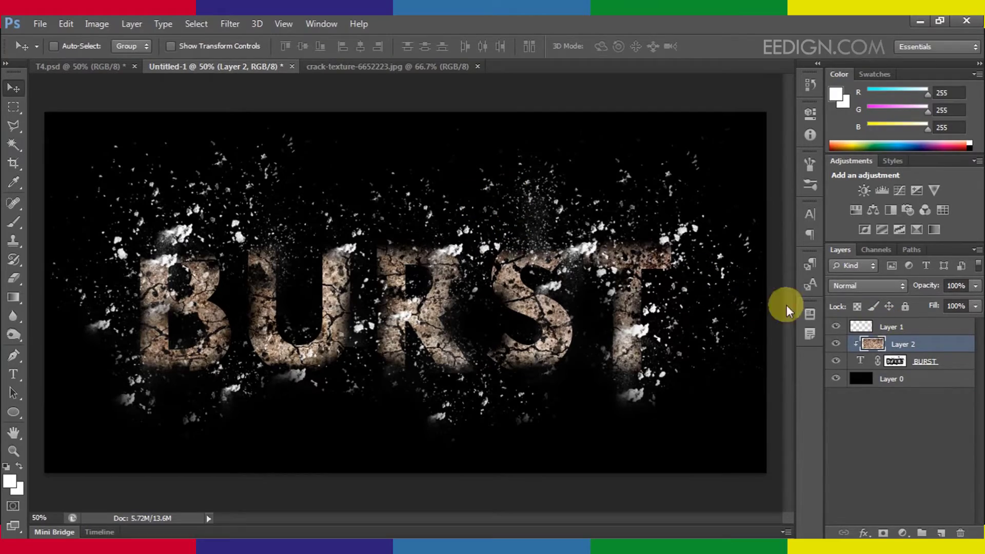
pyautogui.click(352, 66)
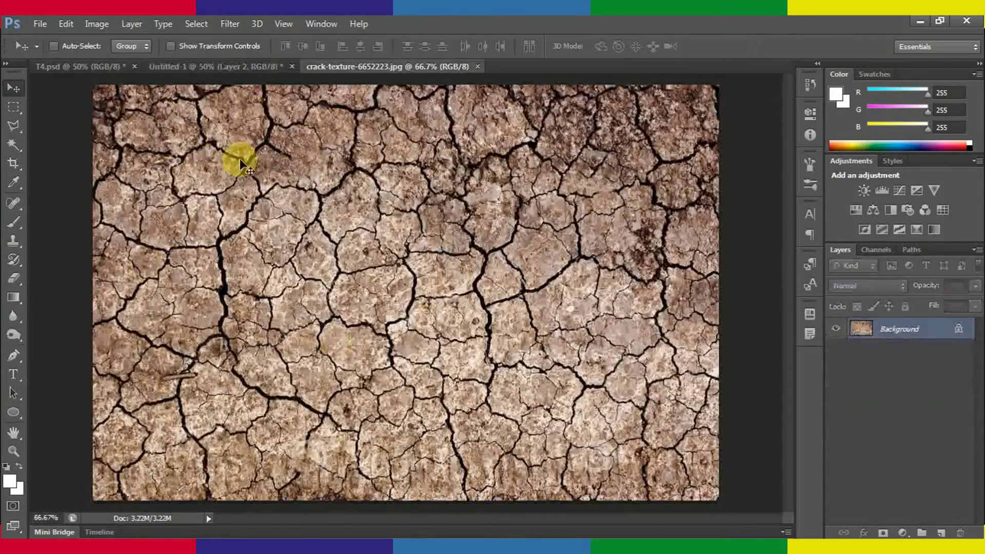
pyautogui.click(215, 66)
# - Paste a second copy of the crack texture above Layer 1 and move it toward the canvas's lower-left corner
pyautogui.click(888, 328)
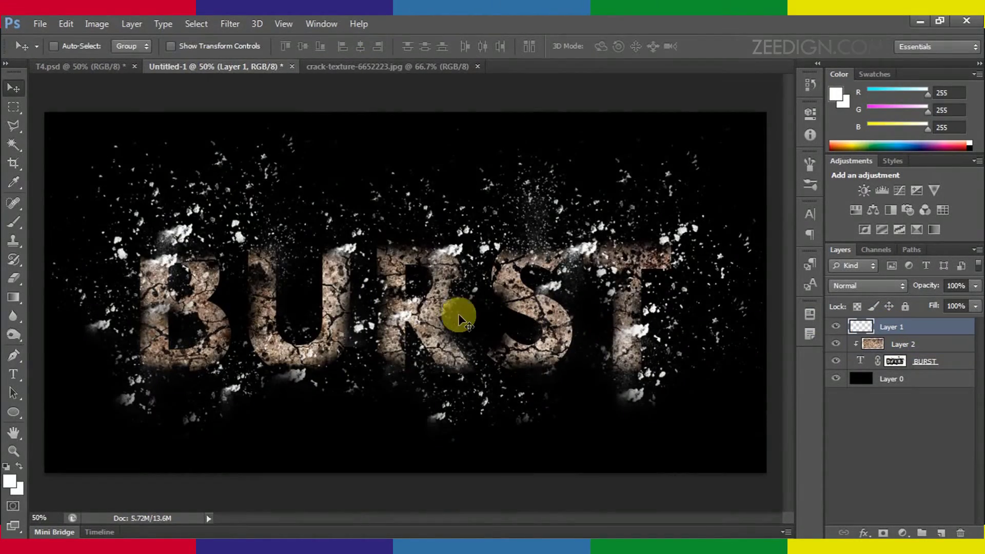
pyautogui.hotkey('ctrl', 'v')
pyautogui.moveTo(527, 293); pyautogui.dragTo(410, 322)
pyautogui.moveTo(407, 325); pyautogui.dragTo(404, 319)
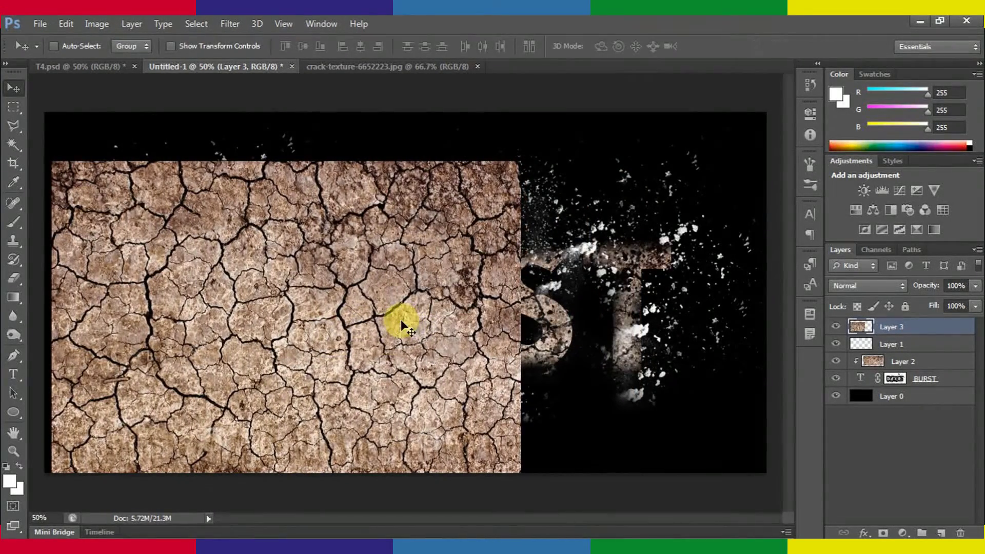
# - Enlarge the Layer 3 crack texture to cover nearly the whole canvas and clip it to the Layer 1 debris
pyautogui.hotkey('ctrl', 't')
pyautogui.moveTo(520, 162); pyautogui.dragTo(762, 115)
pyautogui.press('Return')
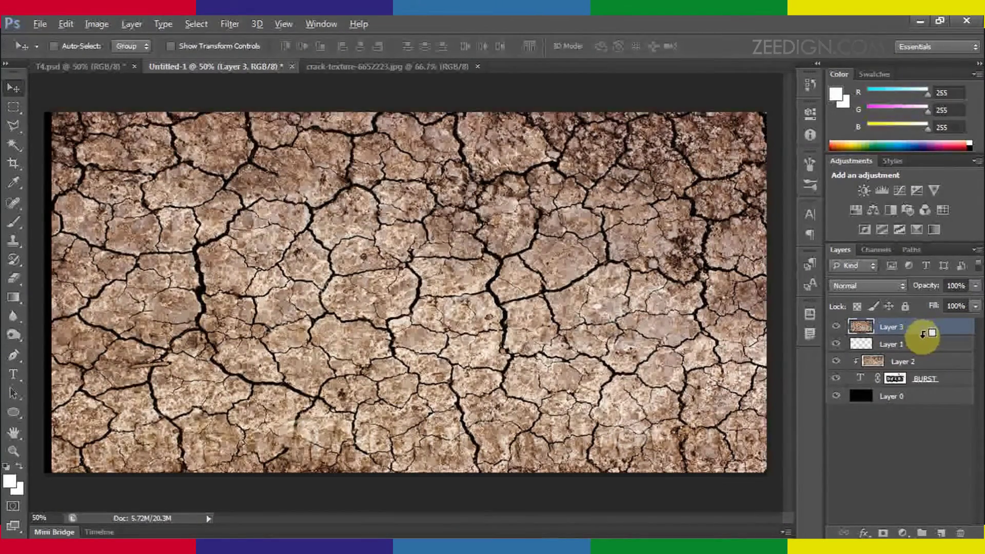
pyautogui.keyDown('alt'); pyautogui.click(922, 332); pyautogui.keyUp('alt')
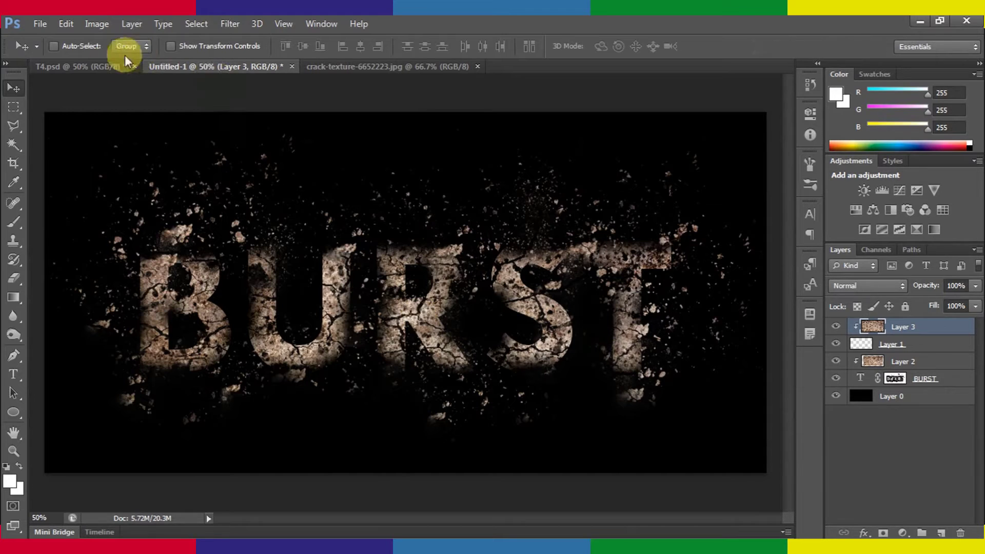
# - Compare the result with T4.psd and shift the Layer 2 crack texture inside the BURST lettering
pyautogui.click(94, 66)
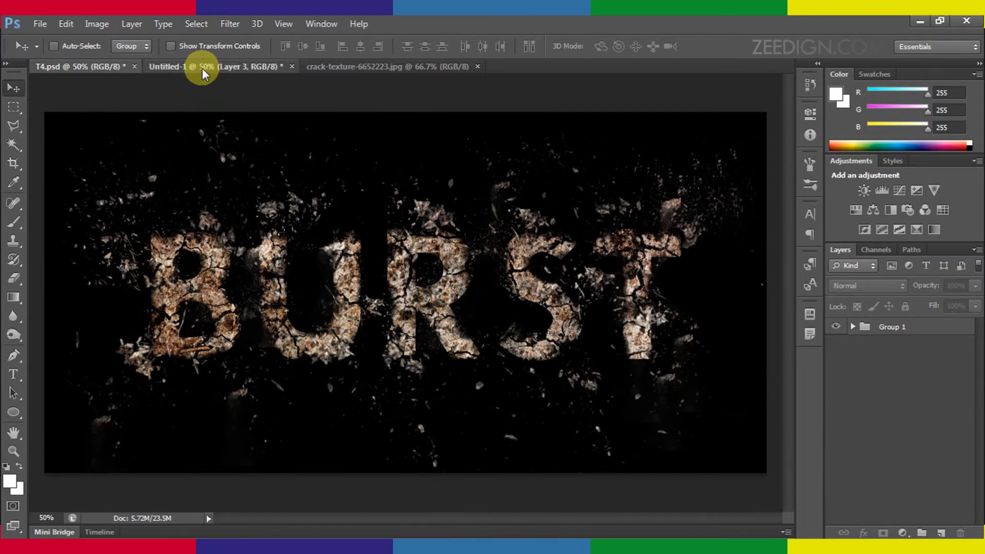
pyautogui.click(202, 68)
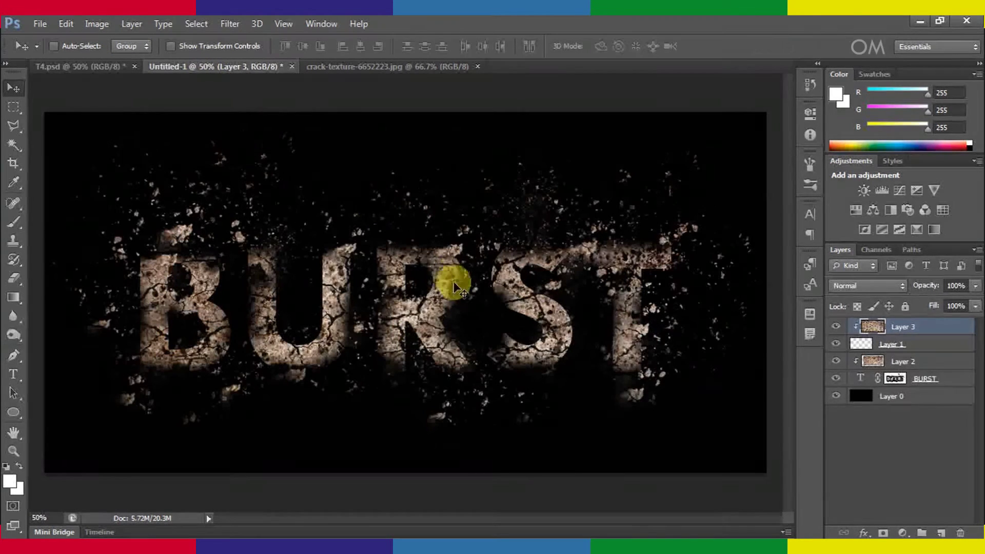
pyautogui.click(908, 362)
pyautogui.moveTo(470, 314); pyautogui.dragTo(491, 296)
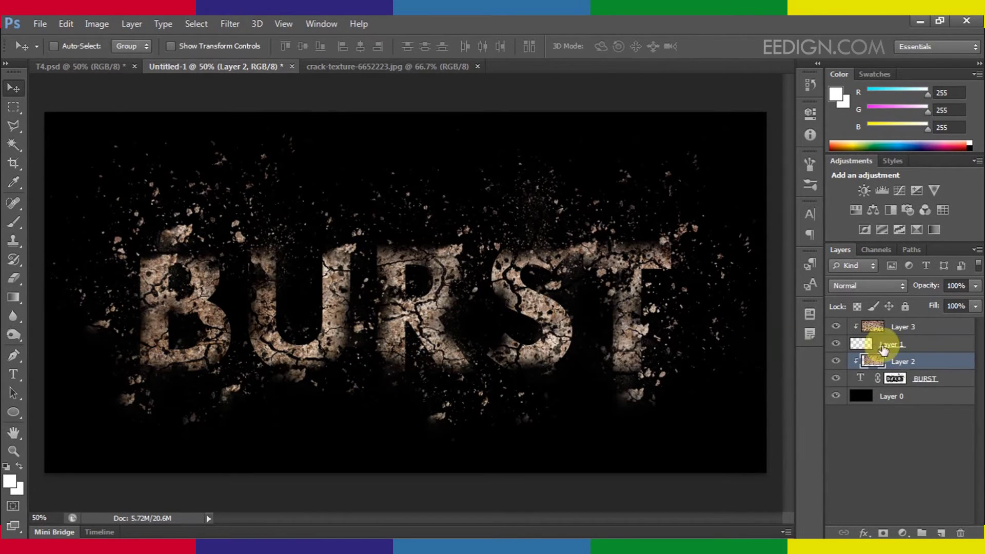
# - Check the finished T4.psd lettering again and raise the contrast of Layer 2 to 100 with Brightness/Contrast
pyautogui.click(91, 72)
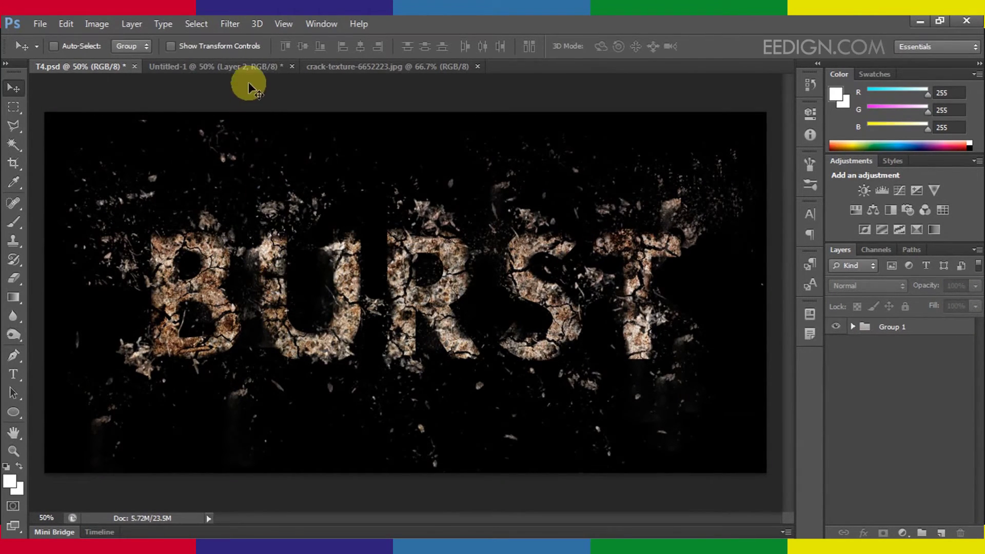
pyautogui.click(230, 69)
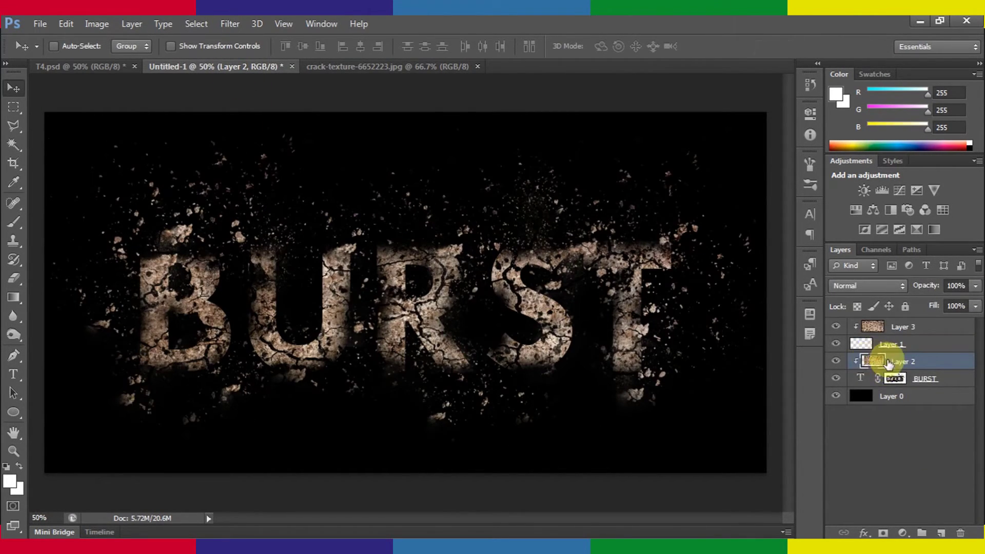
pyautogui.click(94, 24)
pyautogui.moveTo(113, 61)
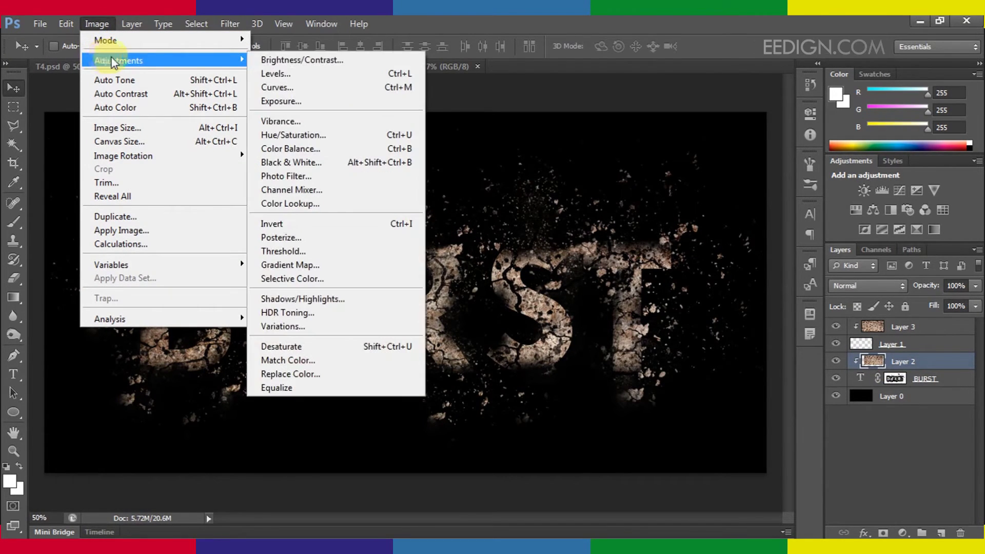
pyautogui.click(329, 61)
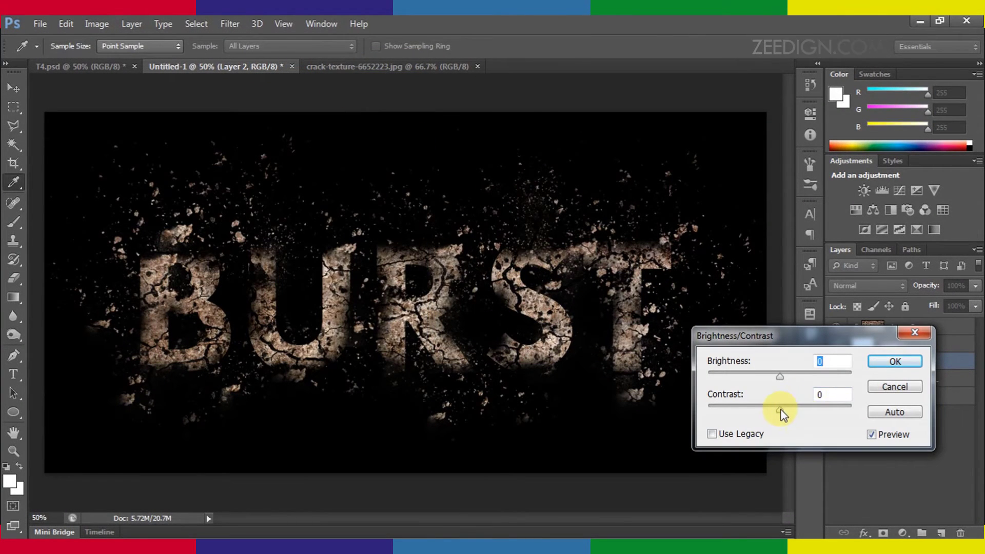
pyautogui.moveTo(781, 410); pyautogui.dragTo(914, 415)
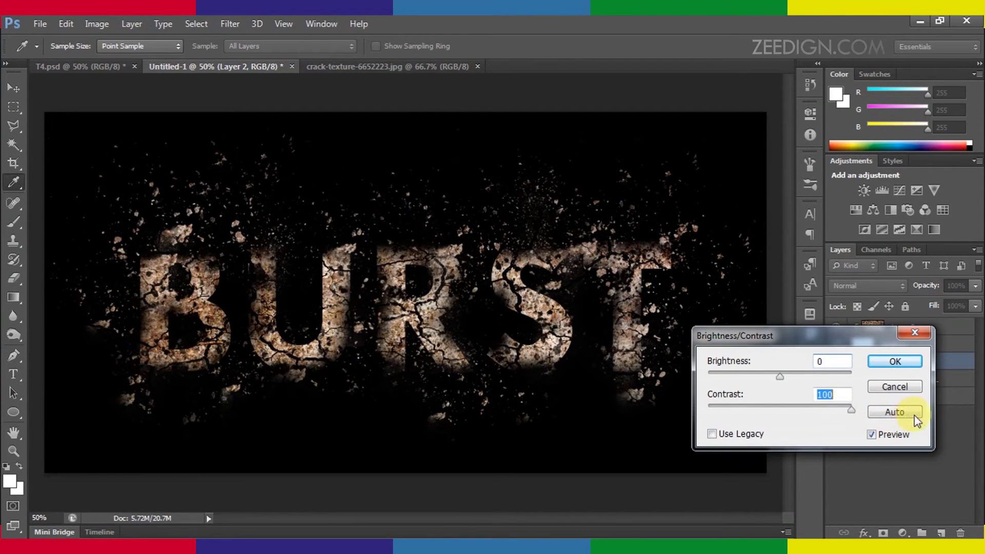
pyautogui.click(893, 362)
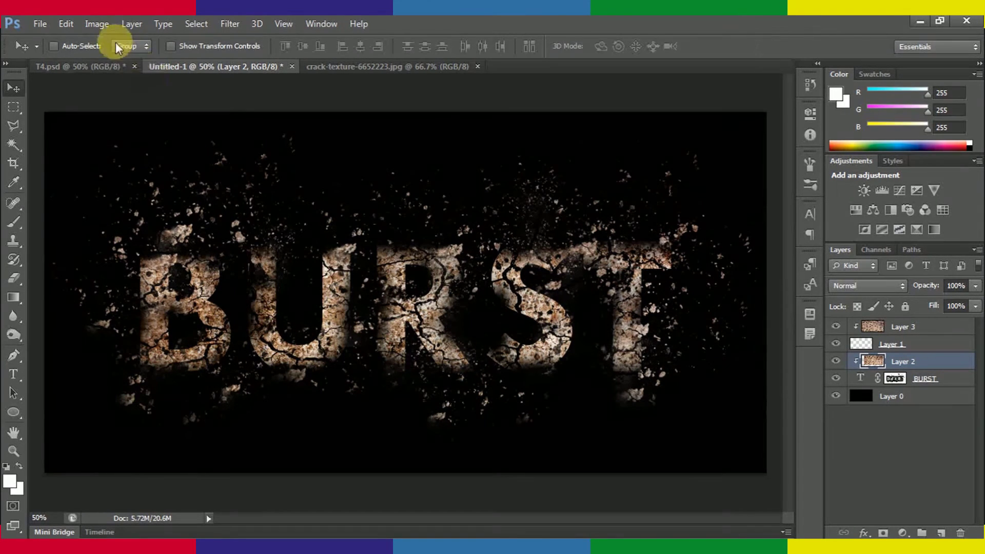
# - Apply a Vibrance adjustment to Layer 2 with vibrance +100 and saturation +100
pyautogui.click(100, 29)
pyautogui.moveTo(174, 67)
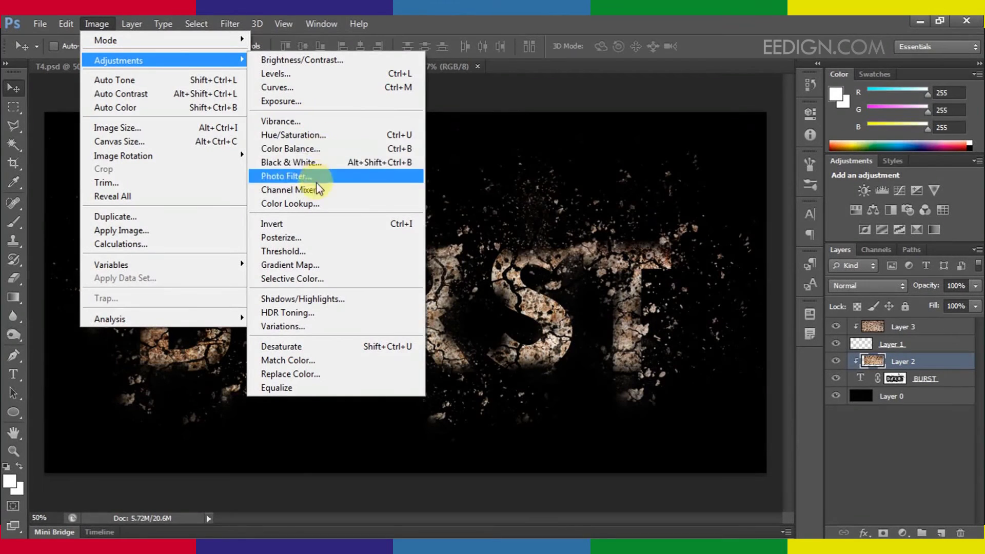
pyautogui.click(310, 122)
pyautogui.moveTo(721, 252); pyautogui.dragTo(827, 256)
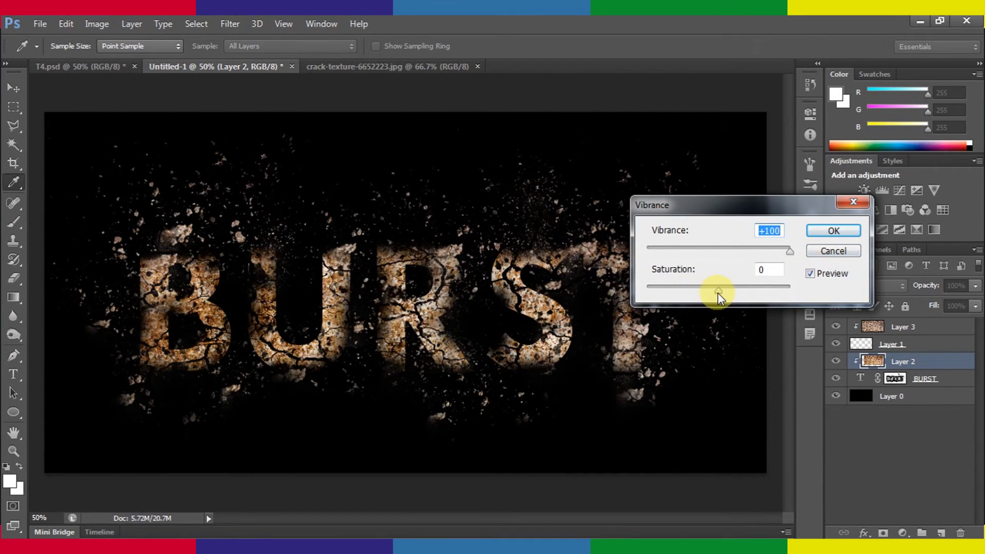
pyautogui.moveTo(718, 291); pyautogui.dragTo(832, 298)
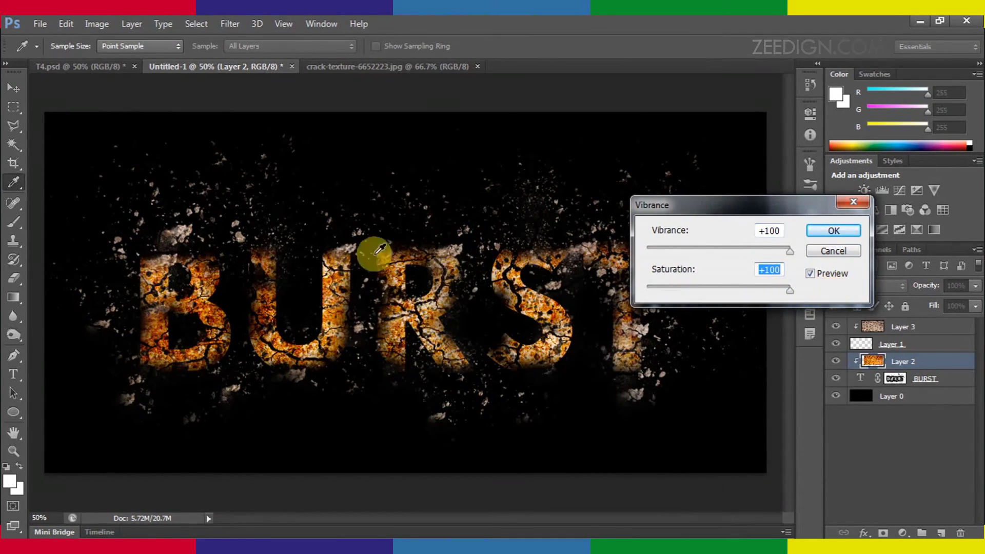
pyautogui.click(820, 231)
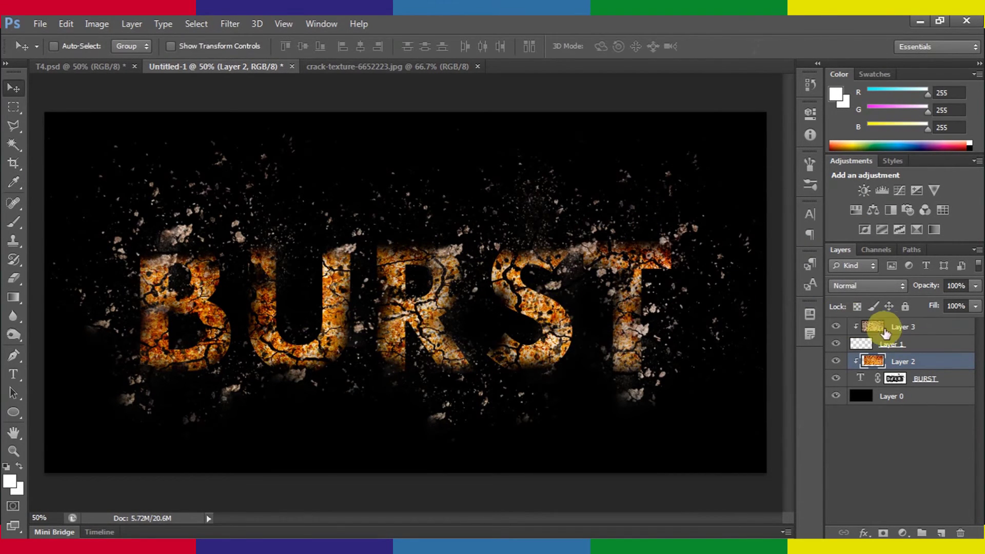
# - Apply a Vibrance adjustment to the Layer 3 debris texture with saturation +100 and vibrance at its maximum
pyautogui.click(899, 331)
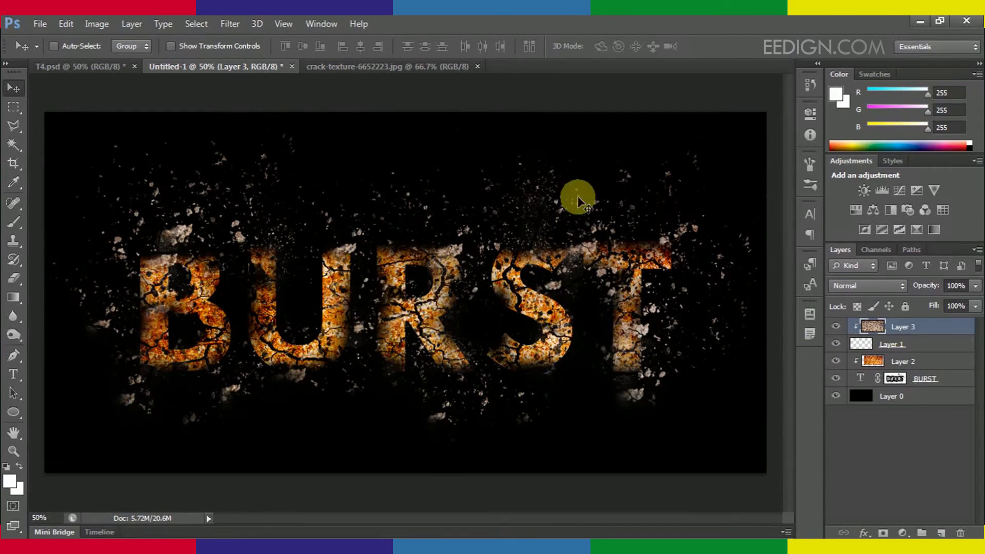
pyautogui.click(101, 24)
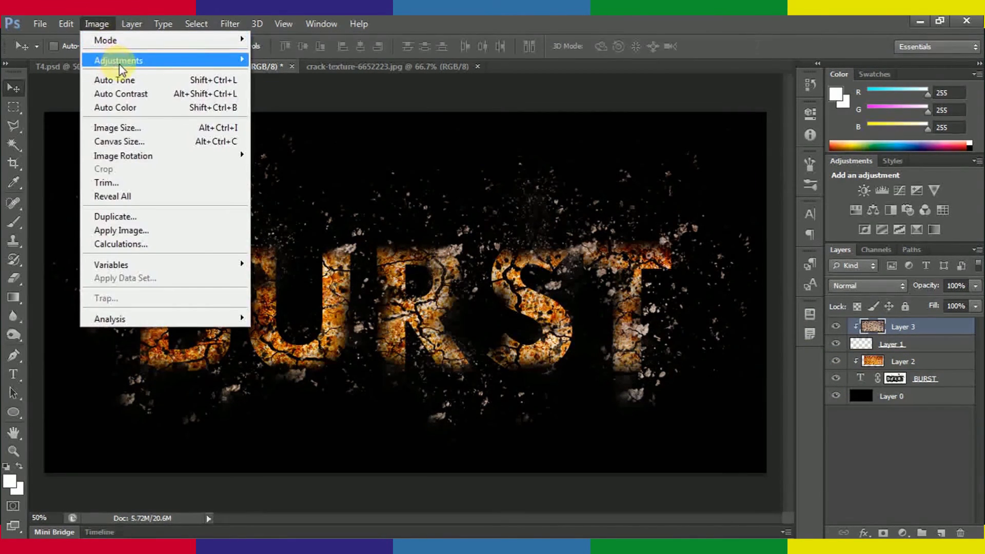
pyautogui.moveTo(123, 60)
pyautogui.click(308, 122)
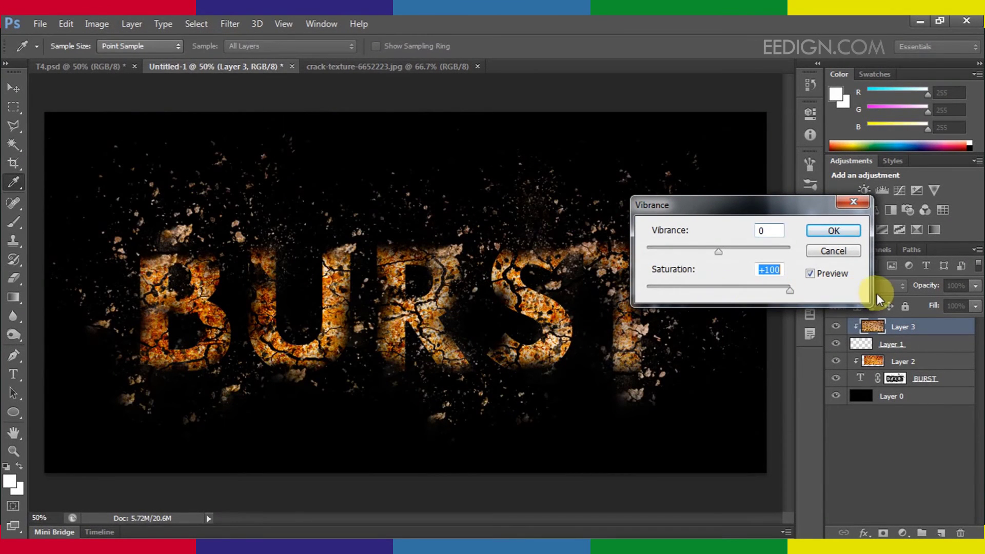
pyautogui.moveTo(718, 252); pyautogui.dragTo(850, 260)
pyautogui.click(829, 234)
pyautogui.press('v')
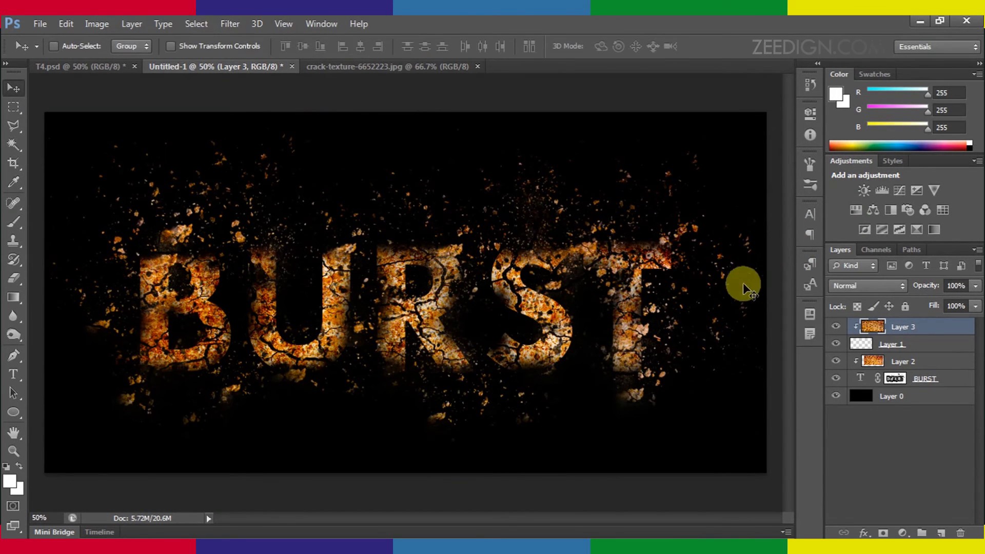